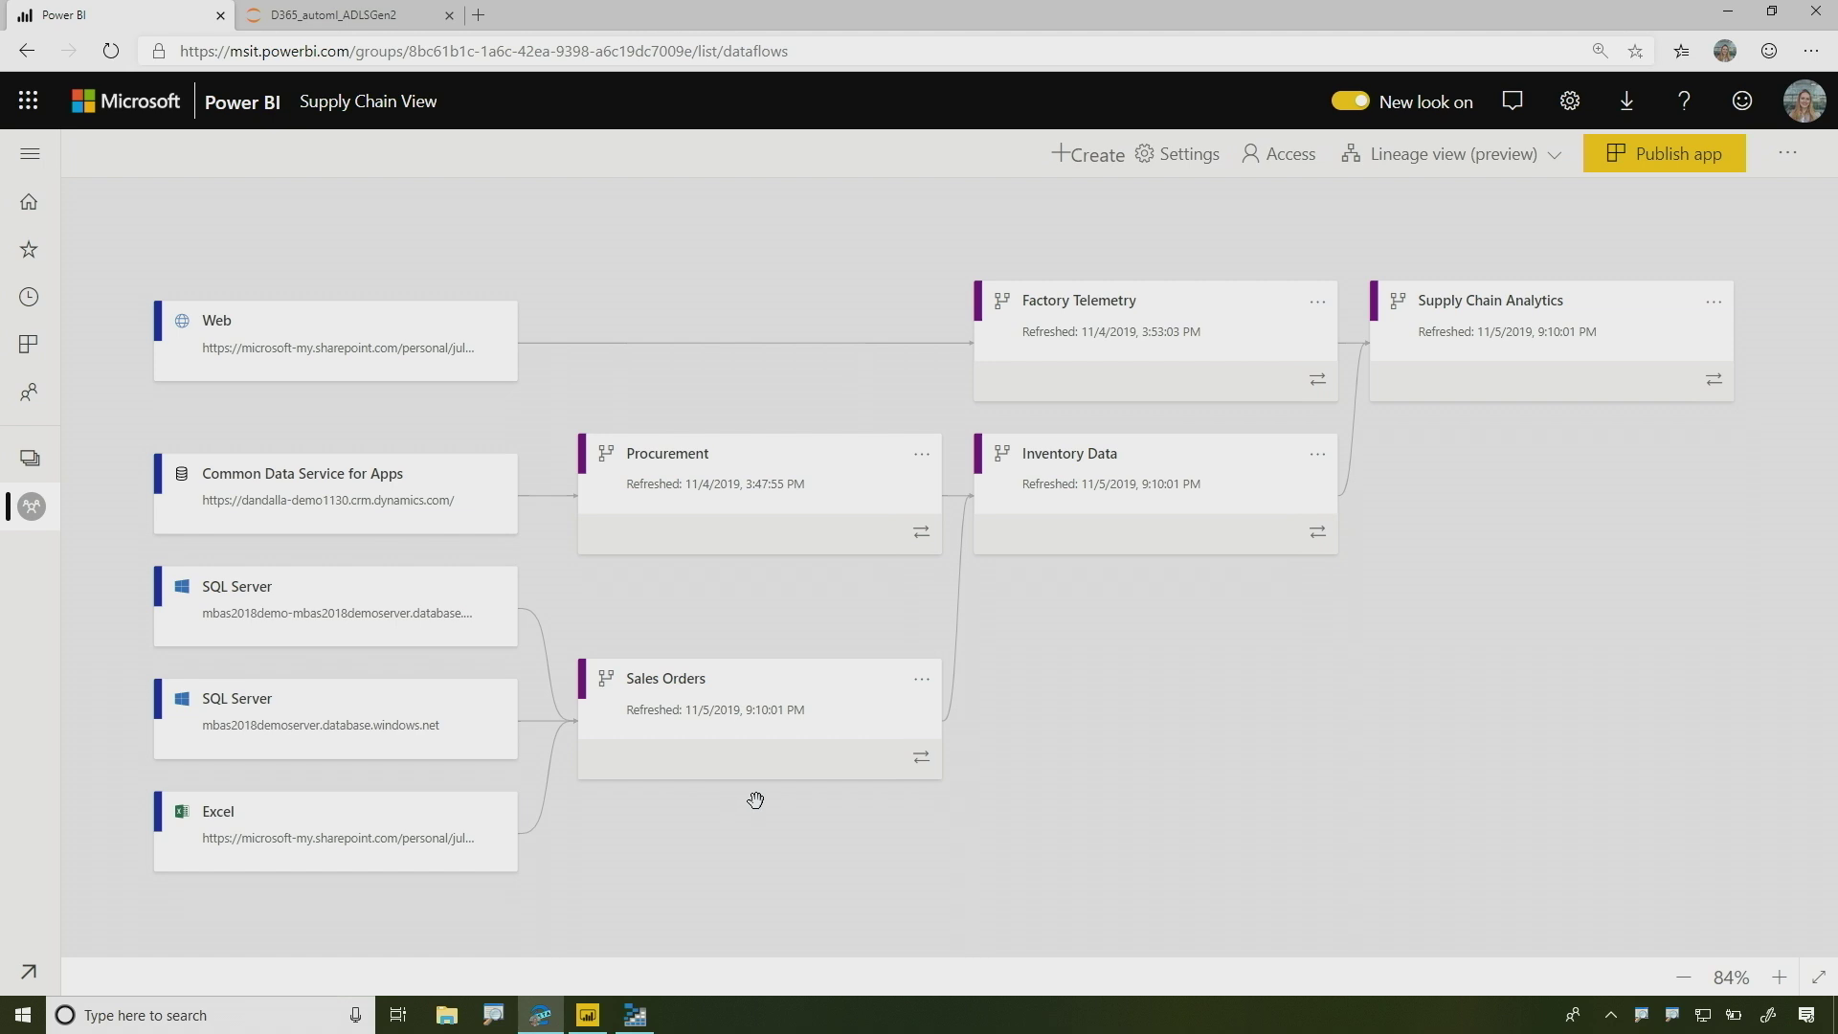
# Check Sales Orders' lineage, then refresh it so Inventory Data and Supply Chain Analytics refresh too.
pyautogui.click(921, 761)
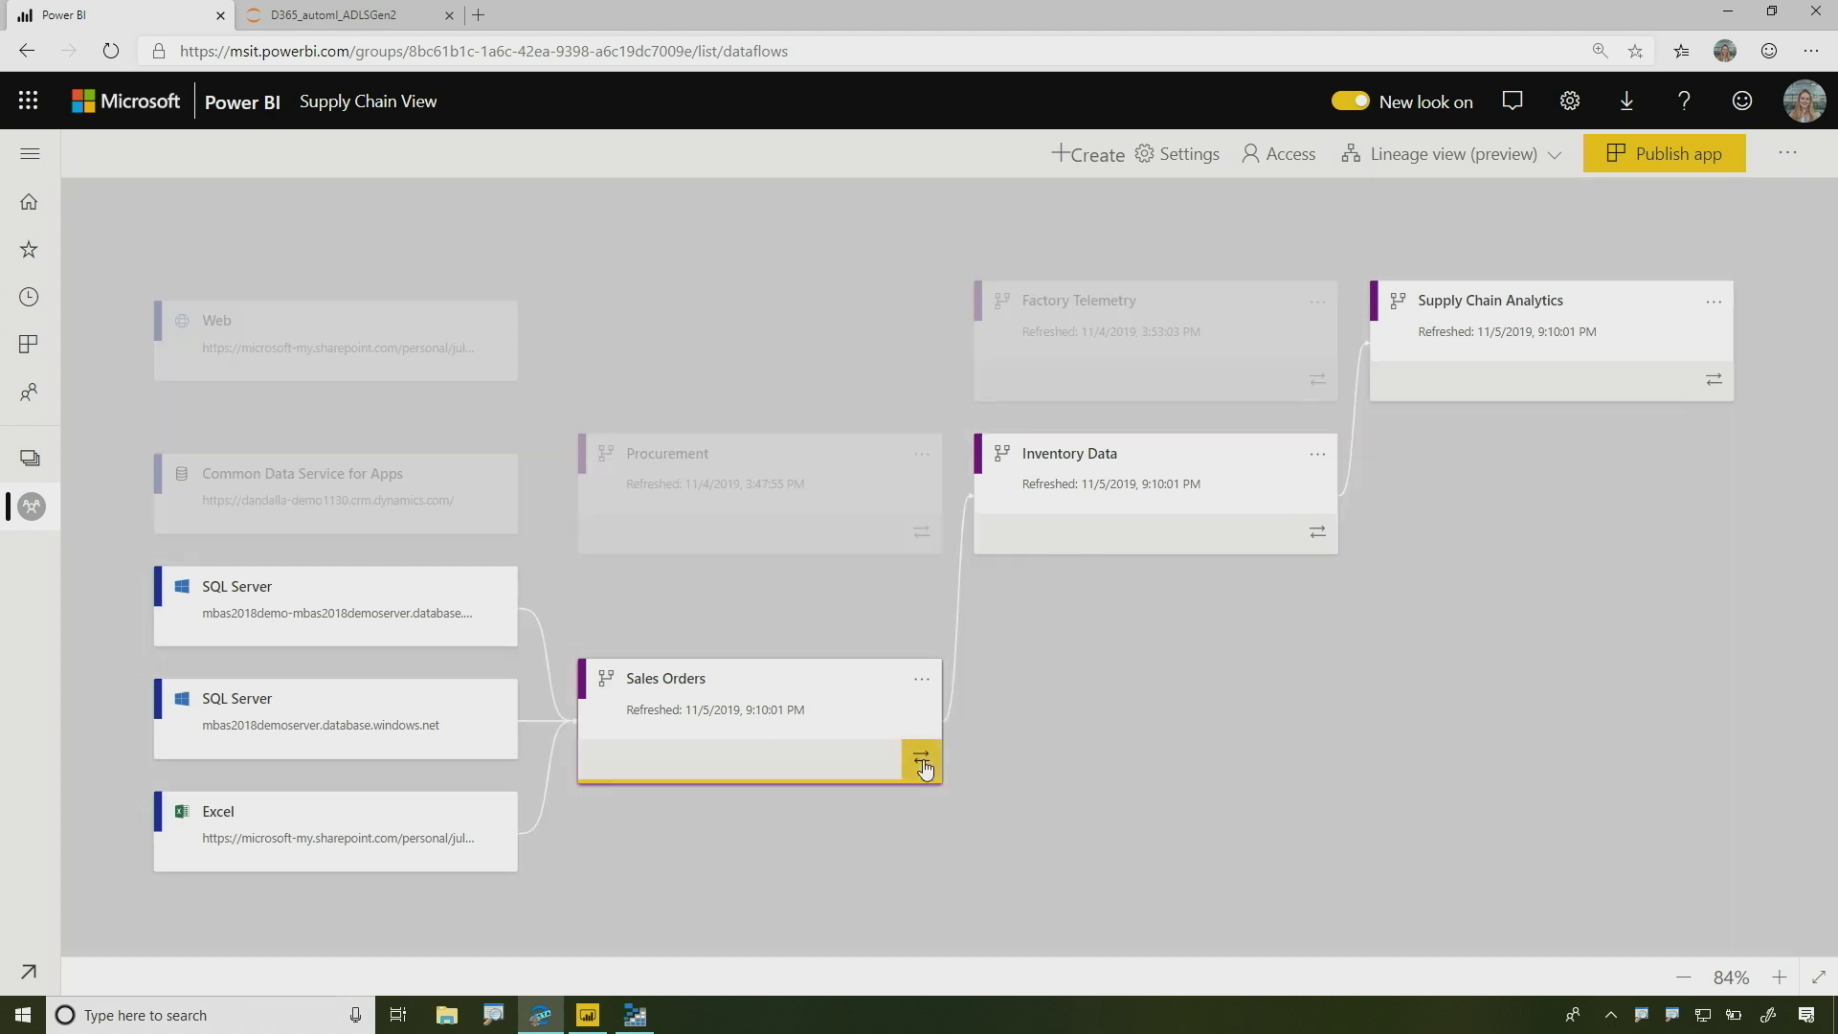
pyautogui.click(924, 767)
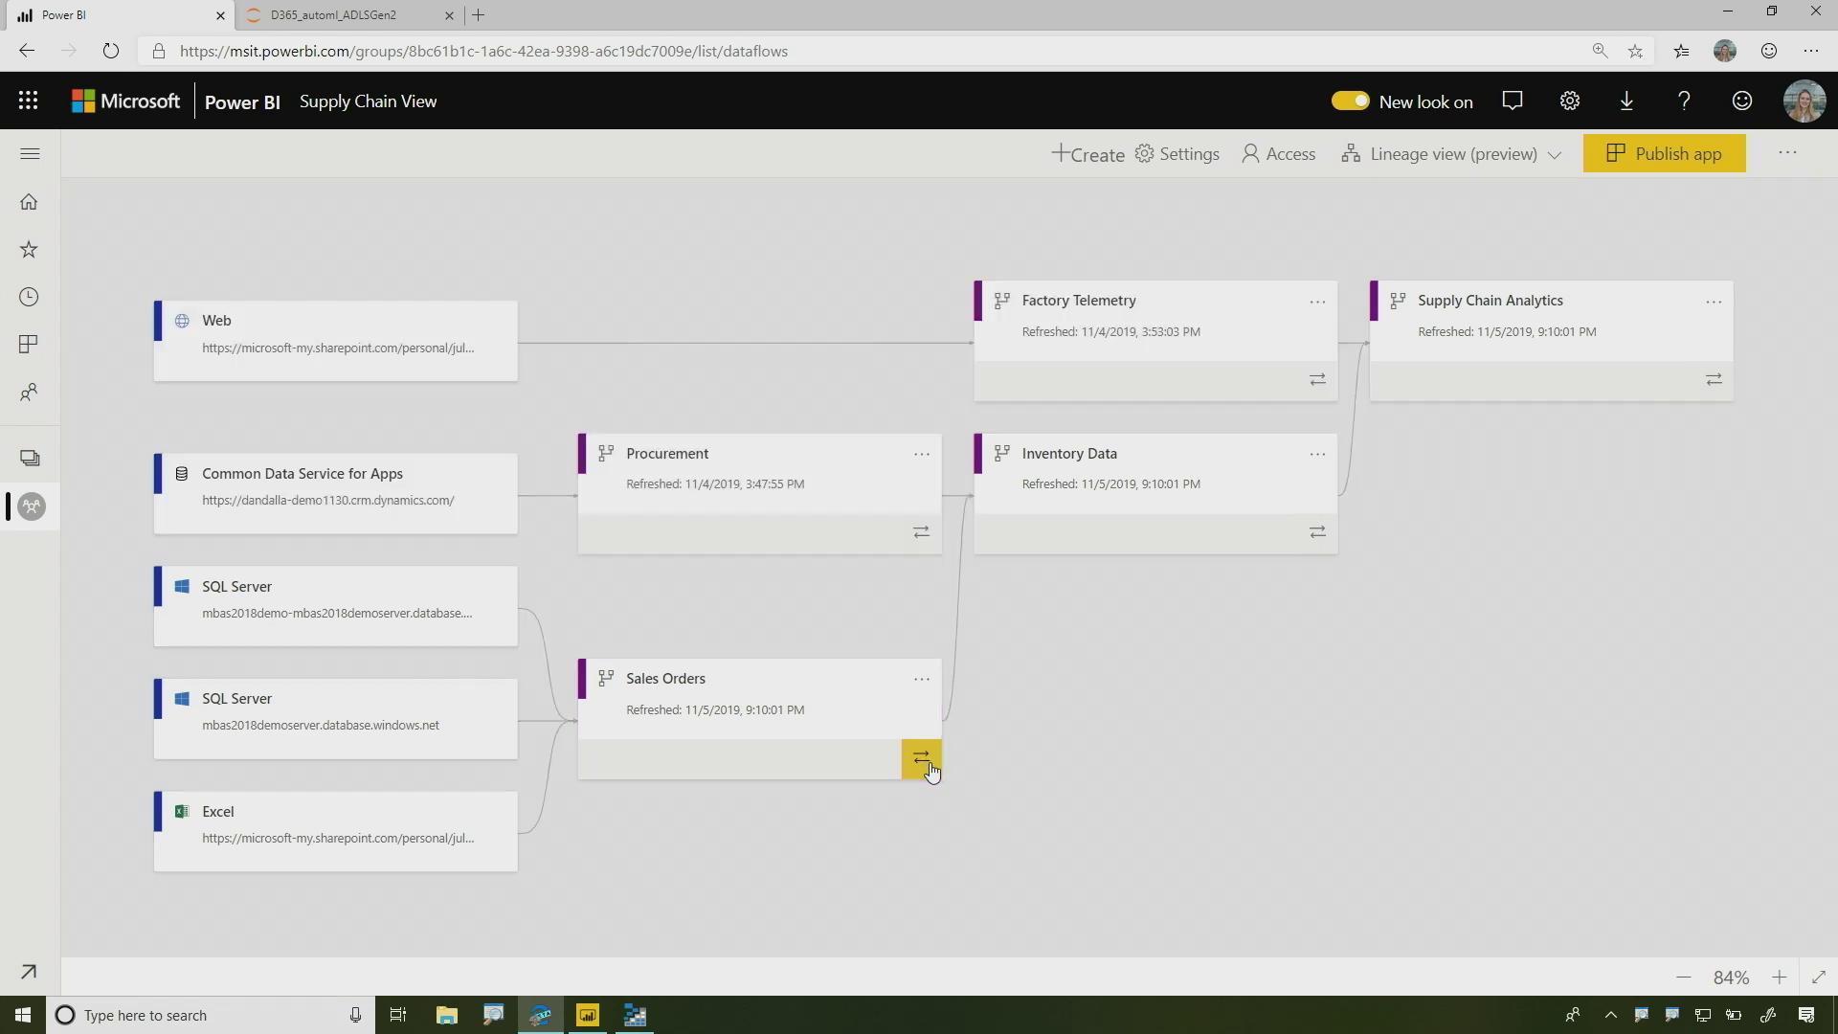
pyautogui.click(921, 680)
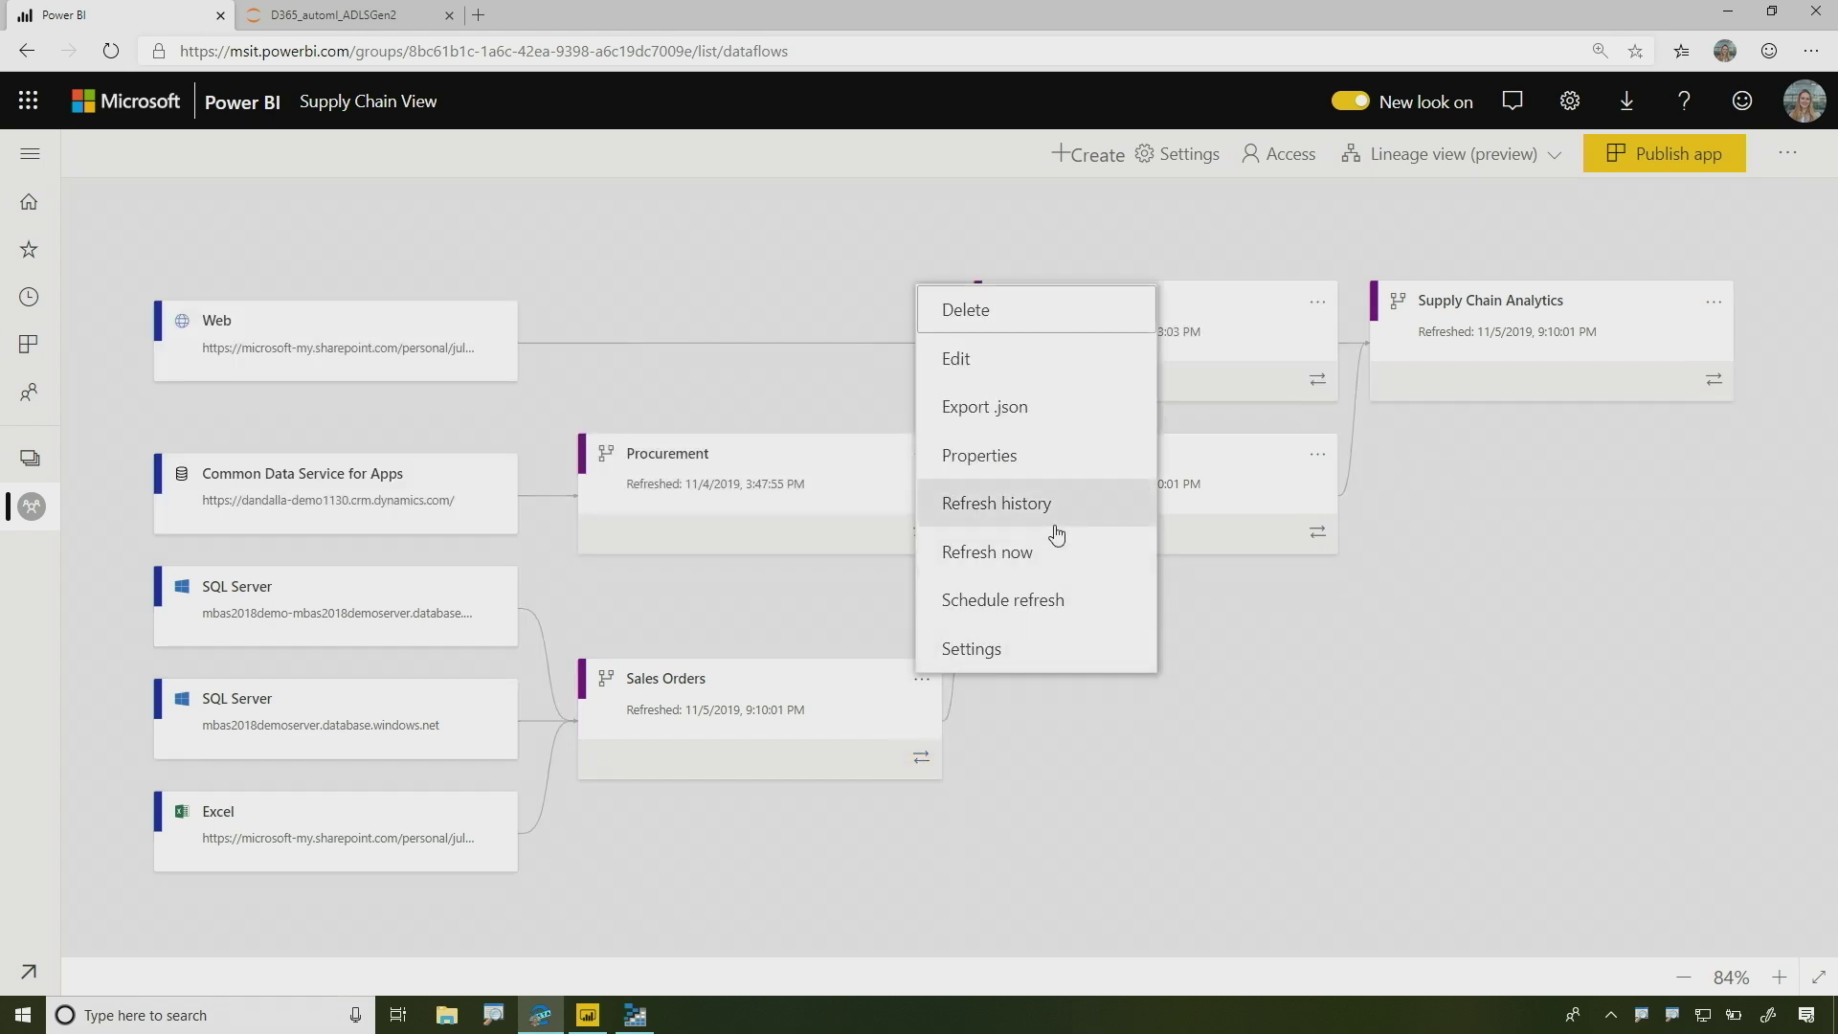
pyautogui.click(1026, 569)
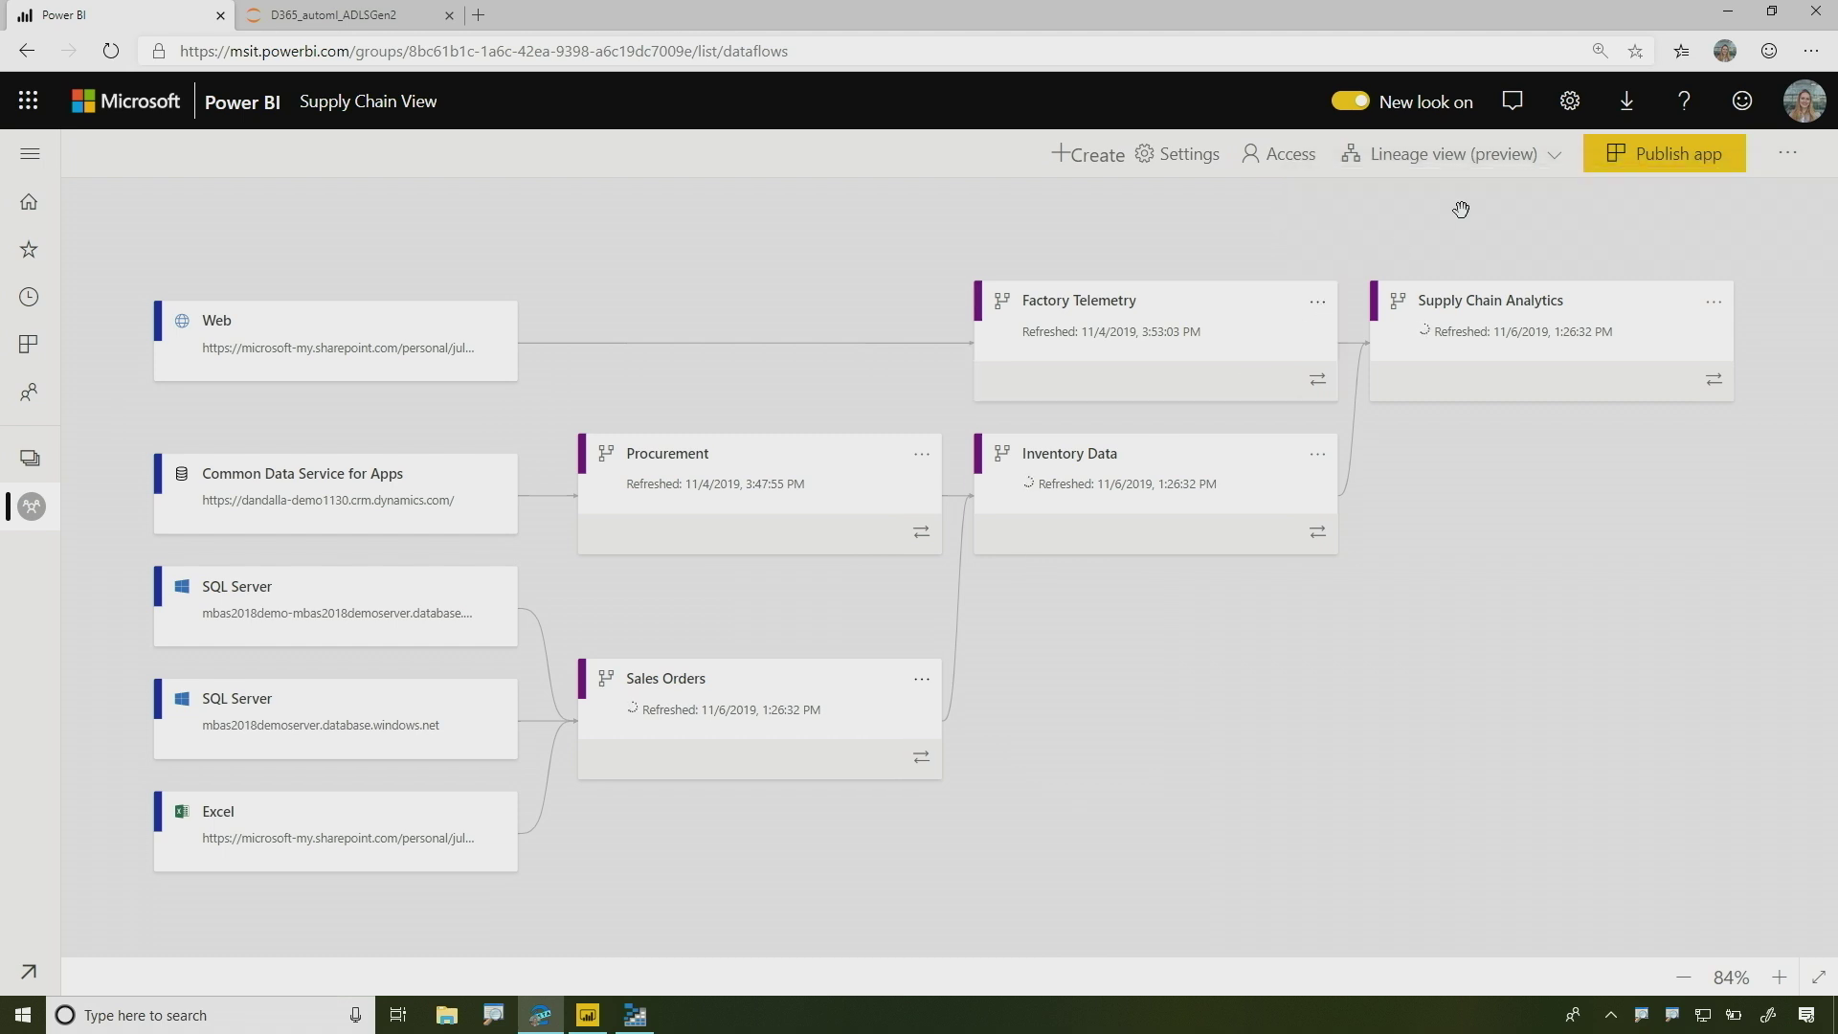
# Show the workspace's five dataflows as a list and bring up Azure Storage Explorer.
pyautogui.click(1551, 162)
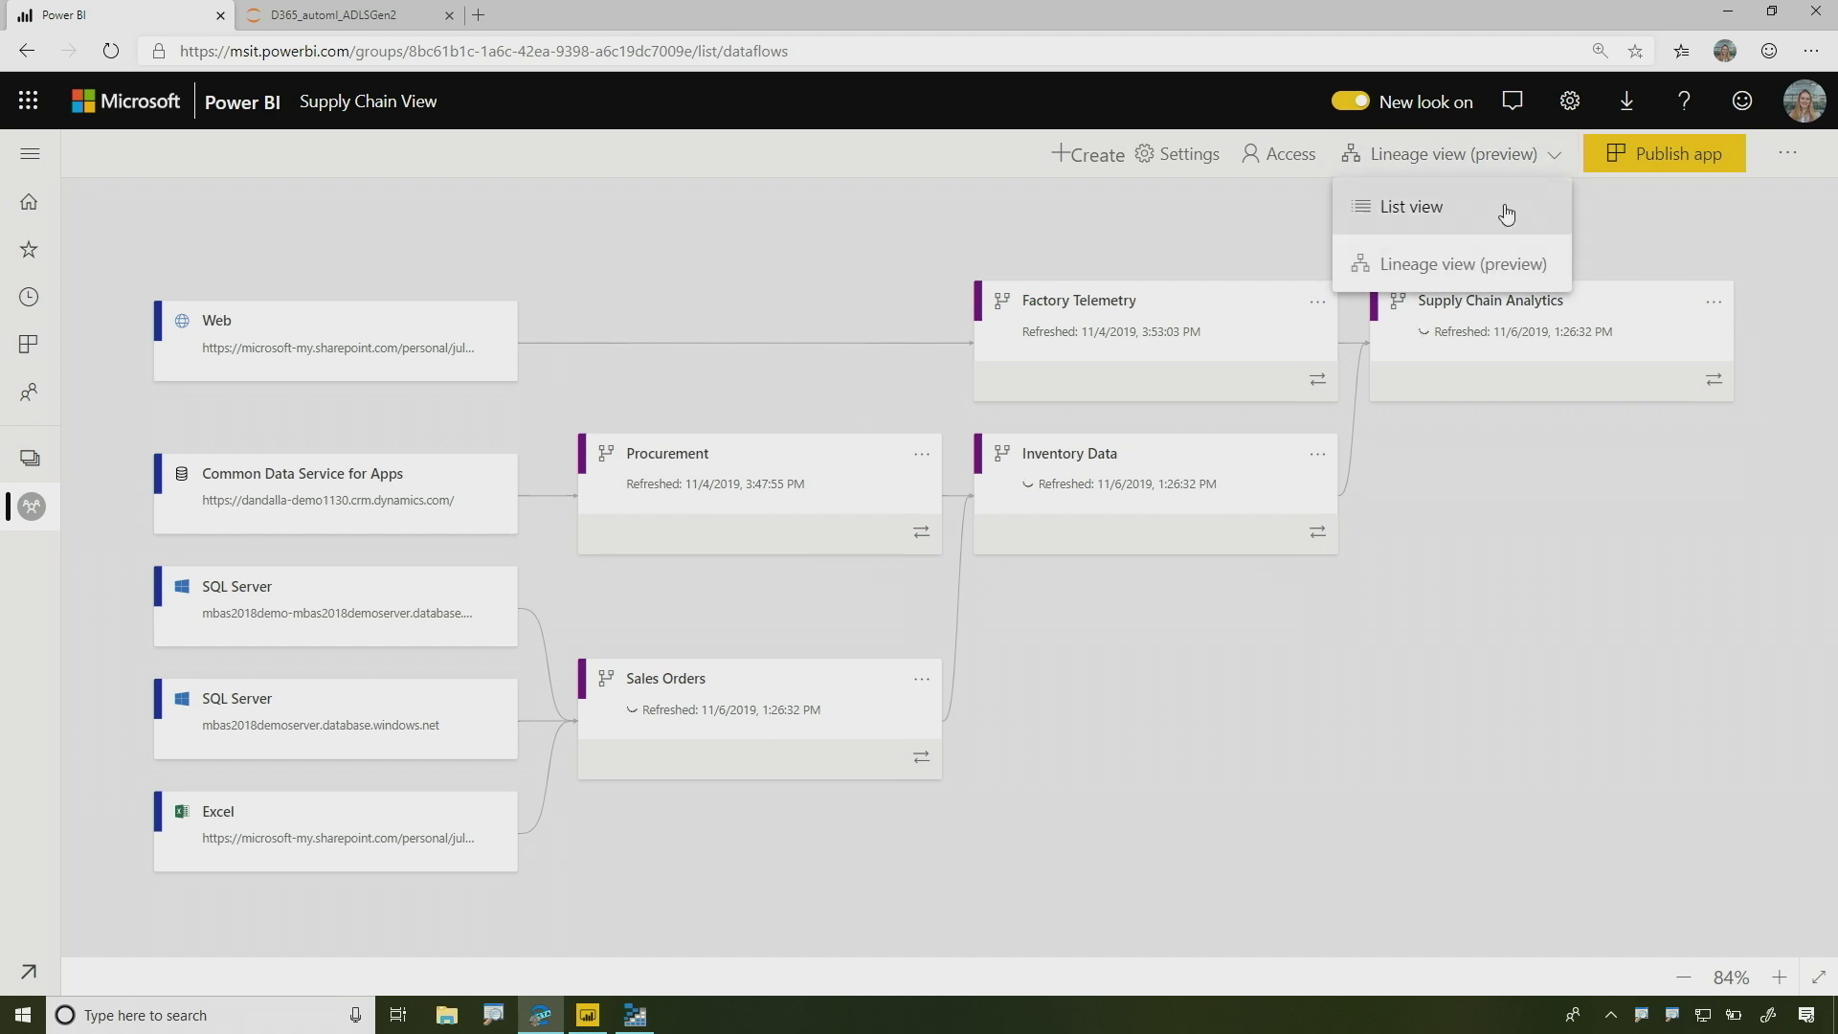
pyautogui.click(1502, 204)
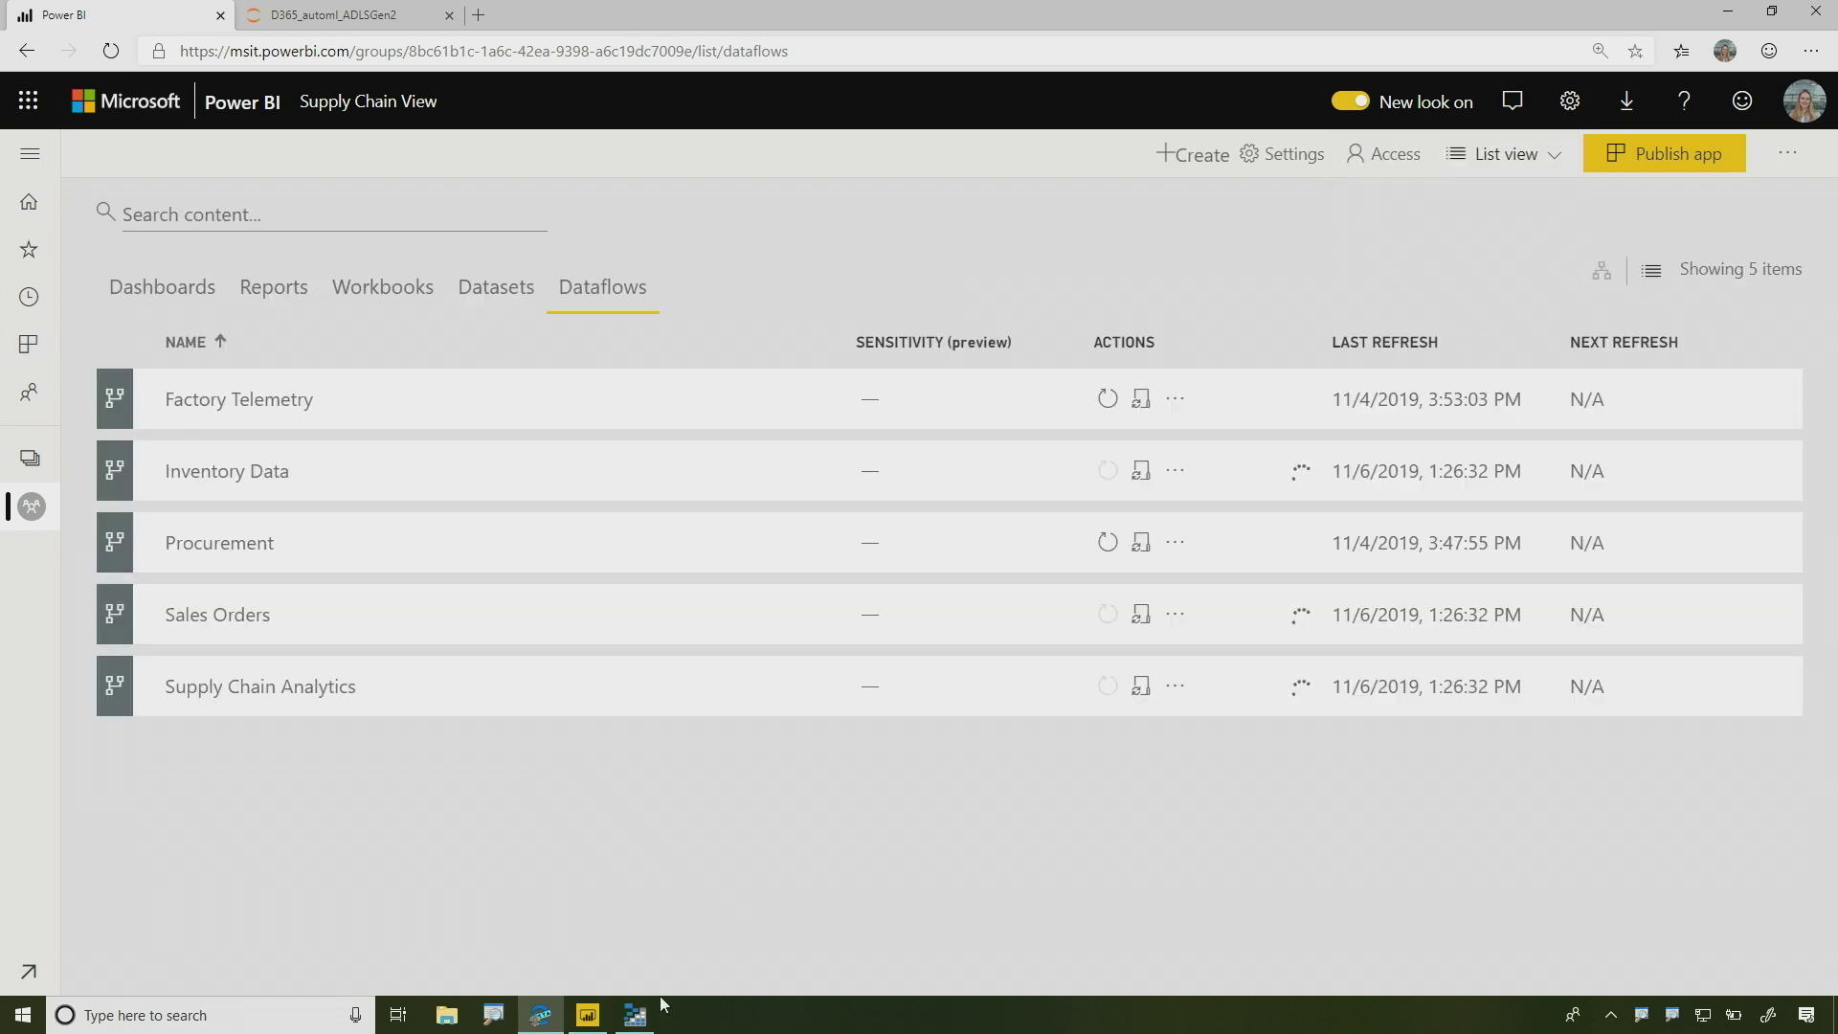
pyautogui.click(635, 1012)
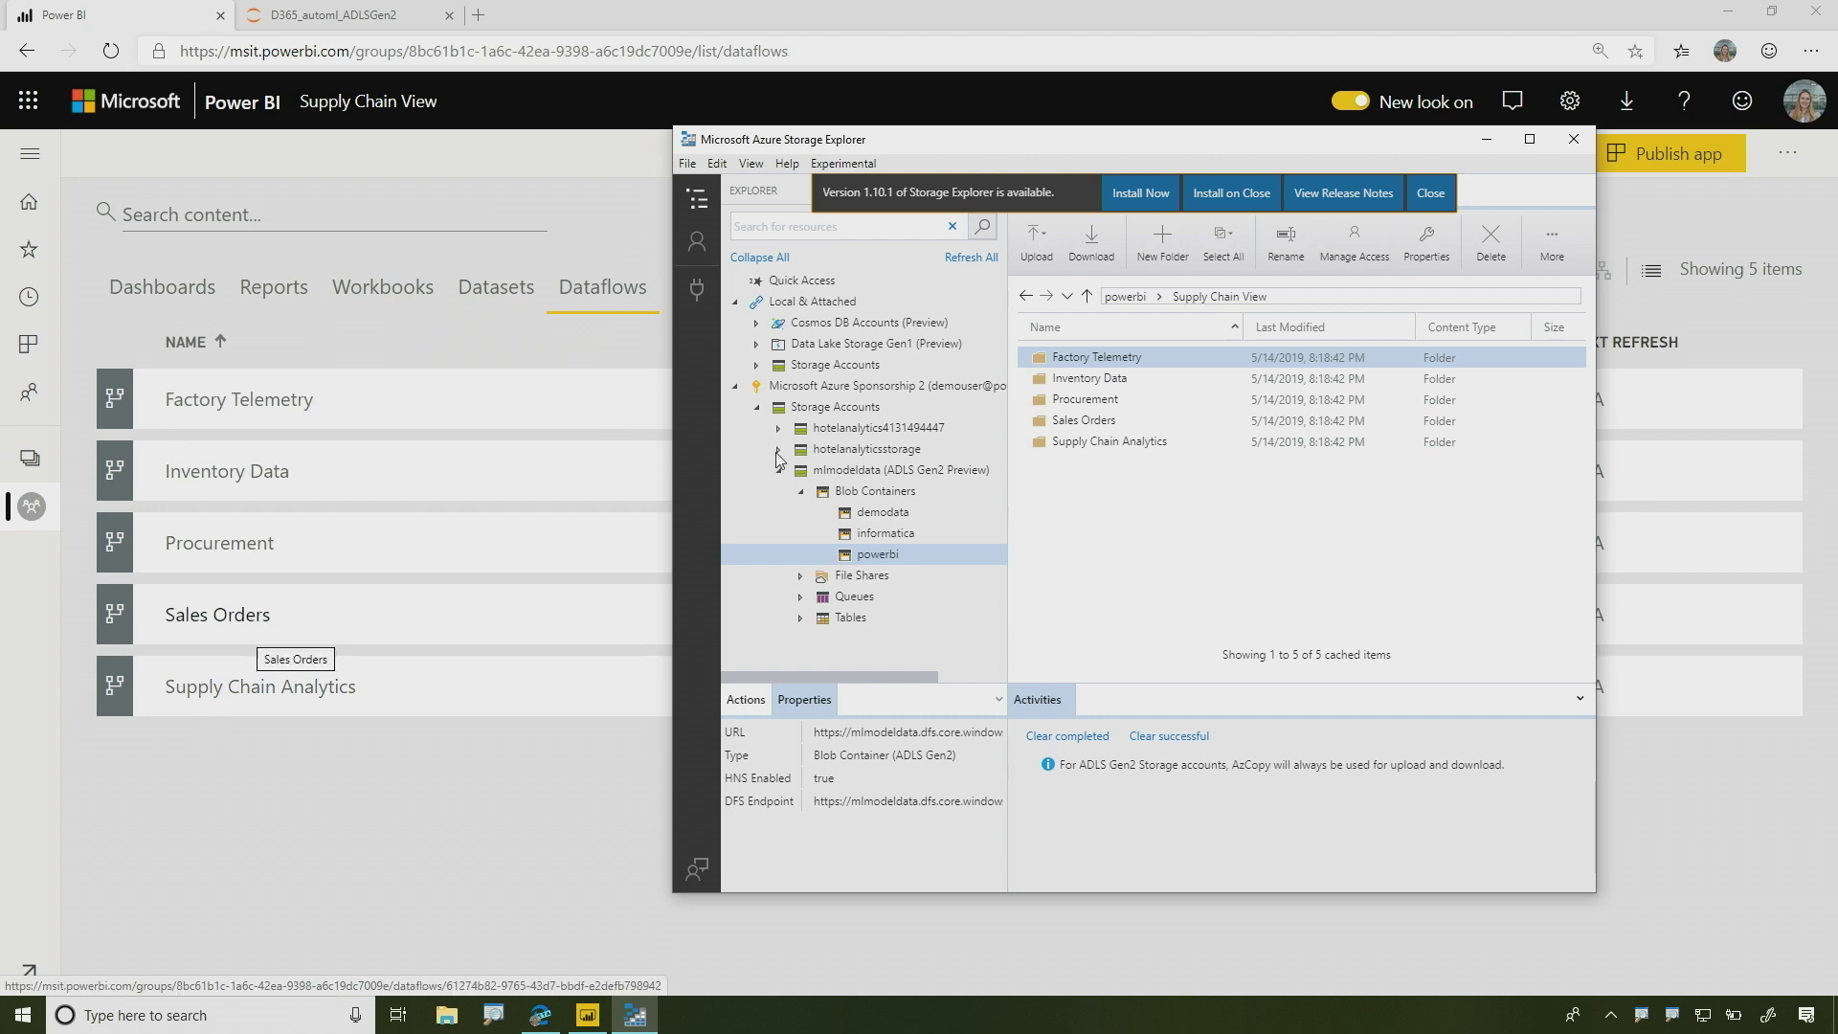
# Open the Procurement folder to see its entity folders and model.json, then return to the browser.
pyautogui.doubleClick(1096, 400)
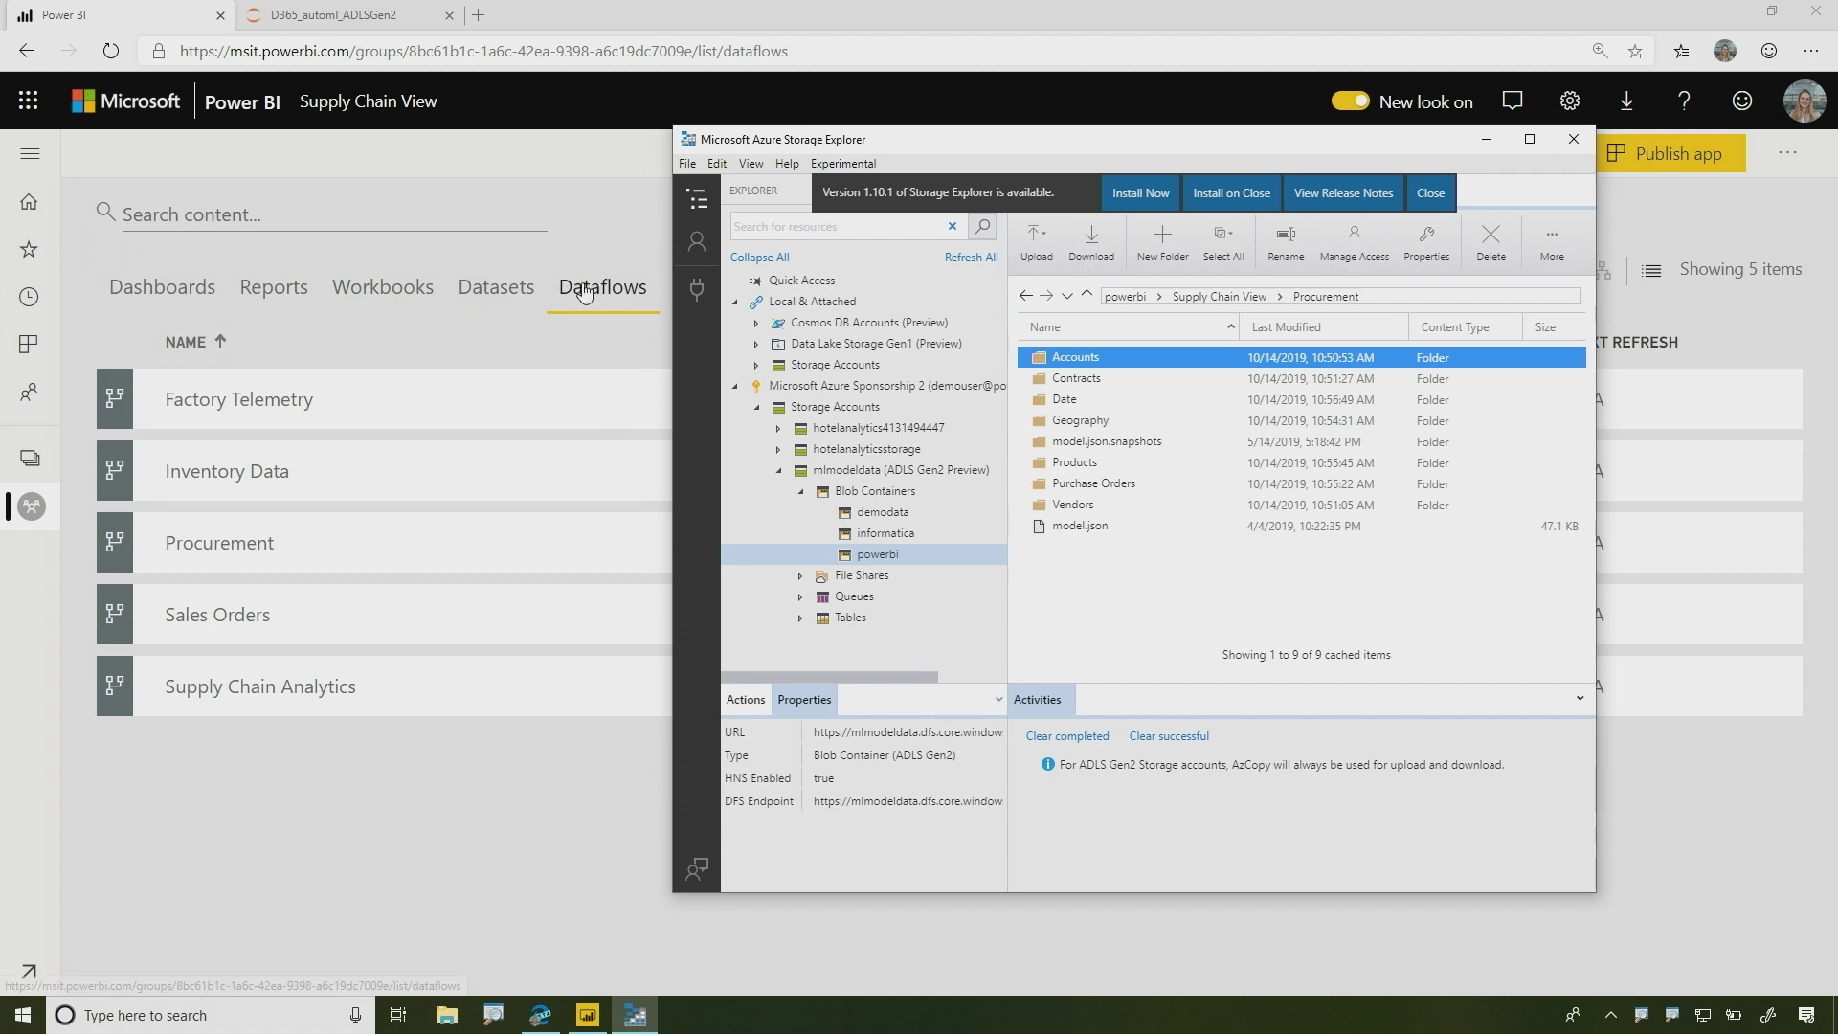
pyautogui.click(326, 8)
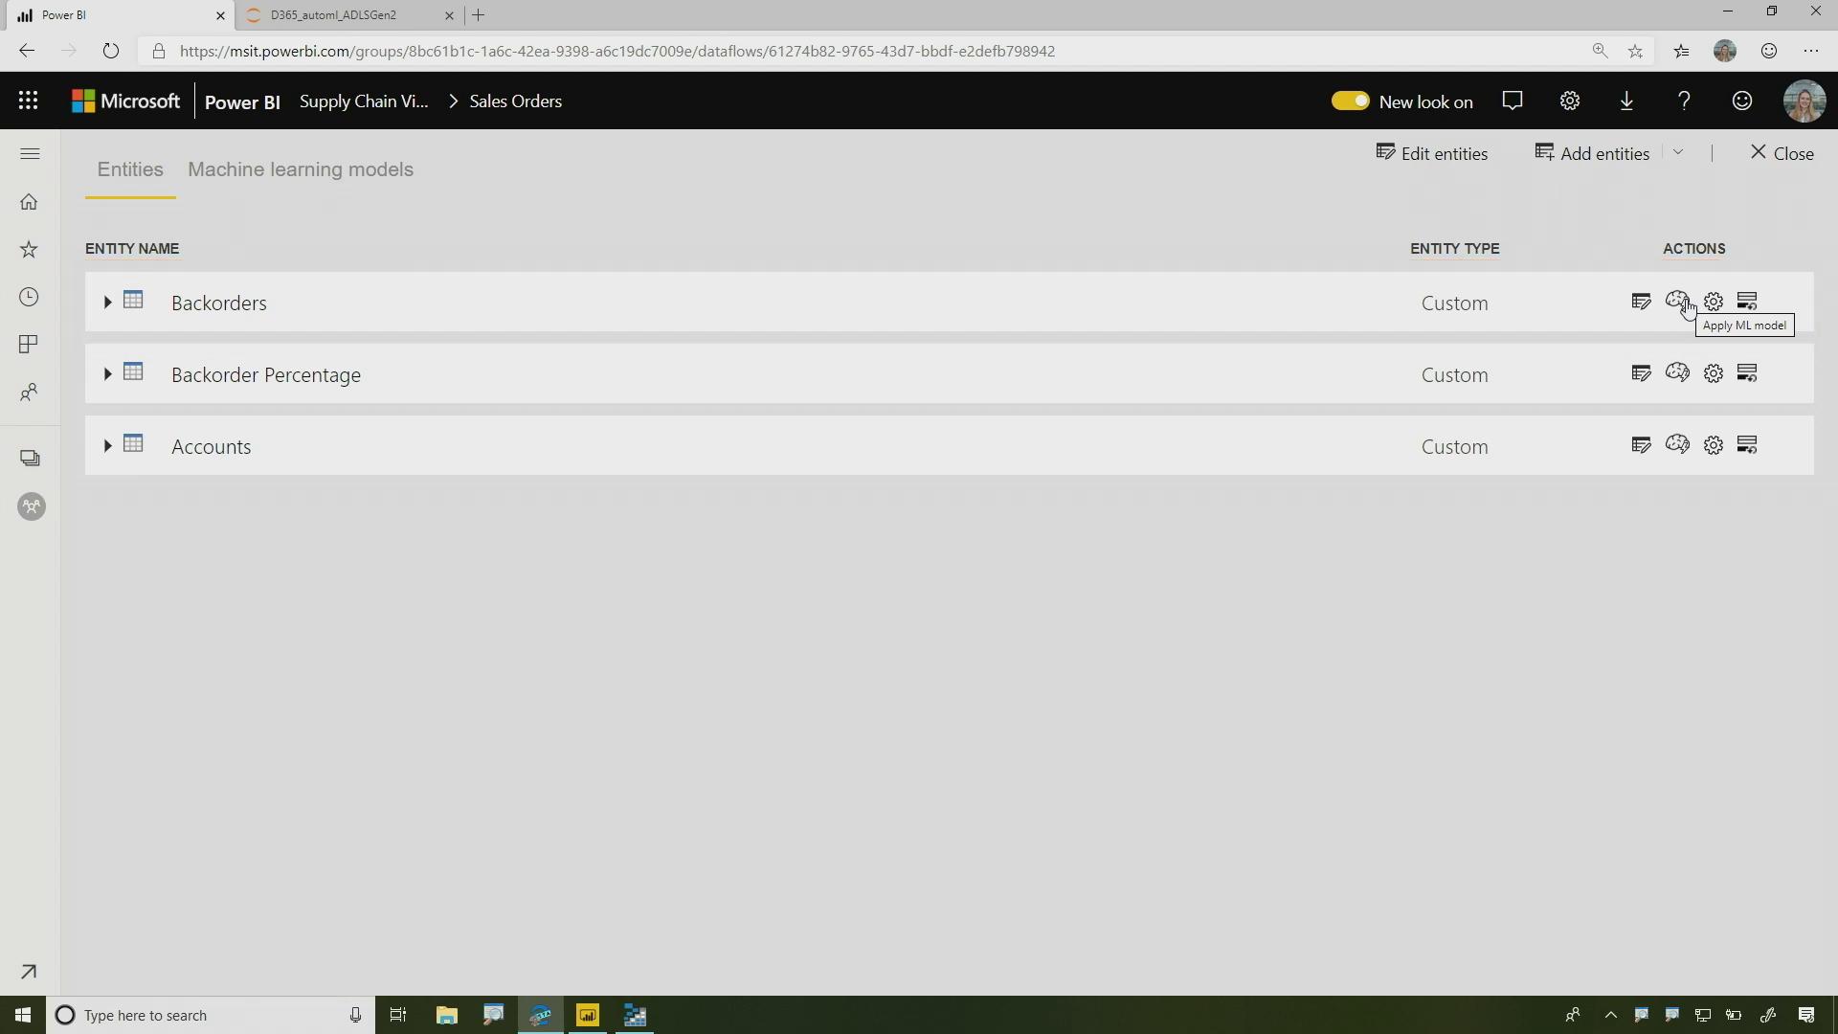
# Add a machine learning model on Backorders with On backorder as outcome, reaching Binary Prediction.
pyautogui.click(1681, 304)
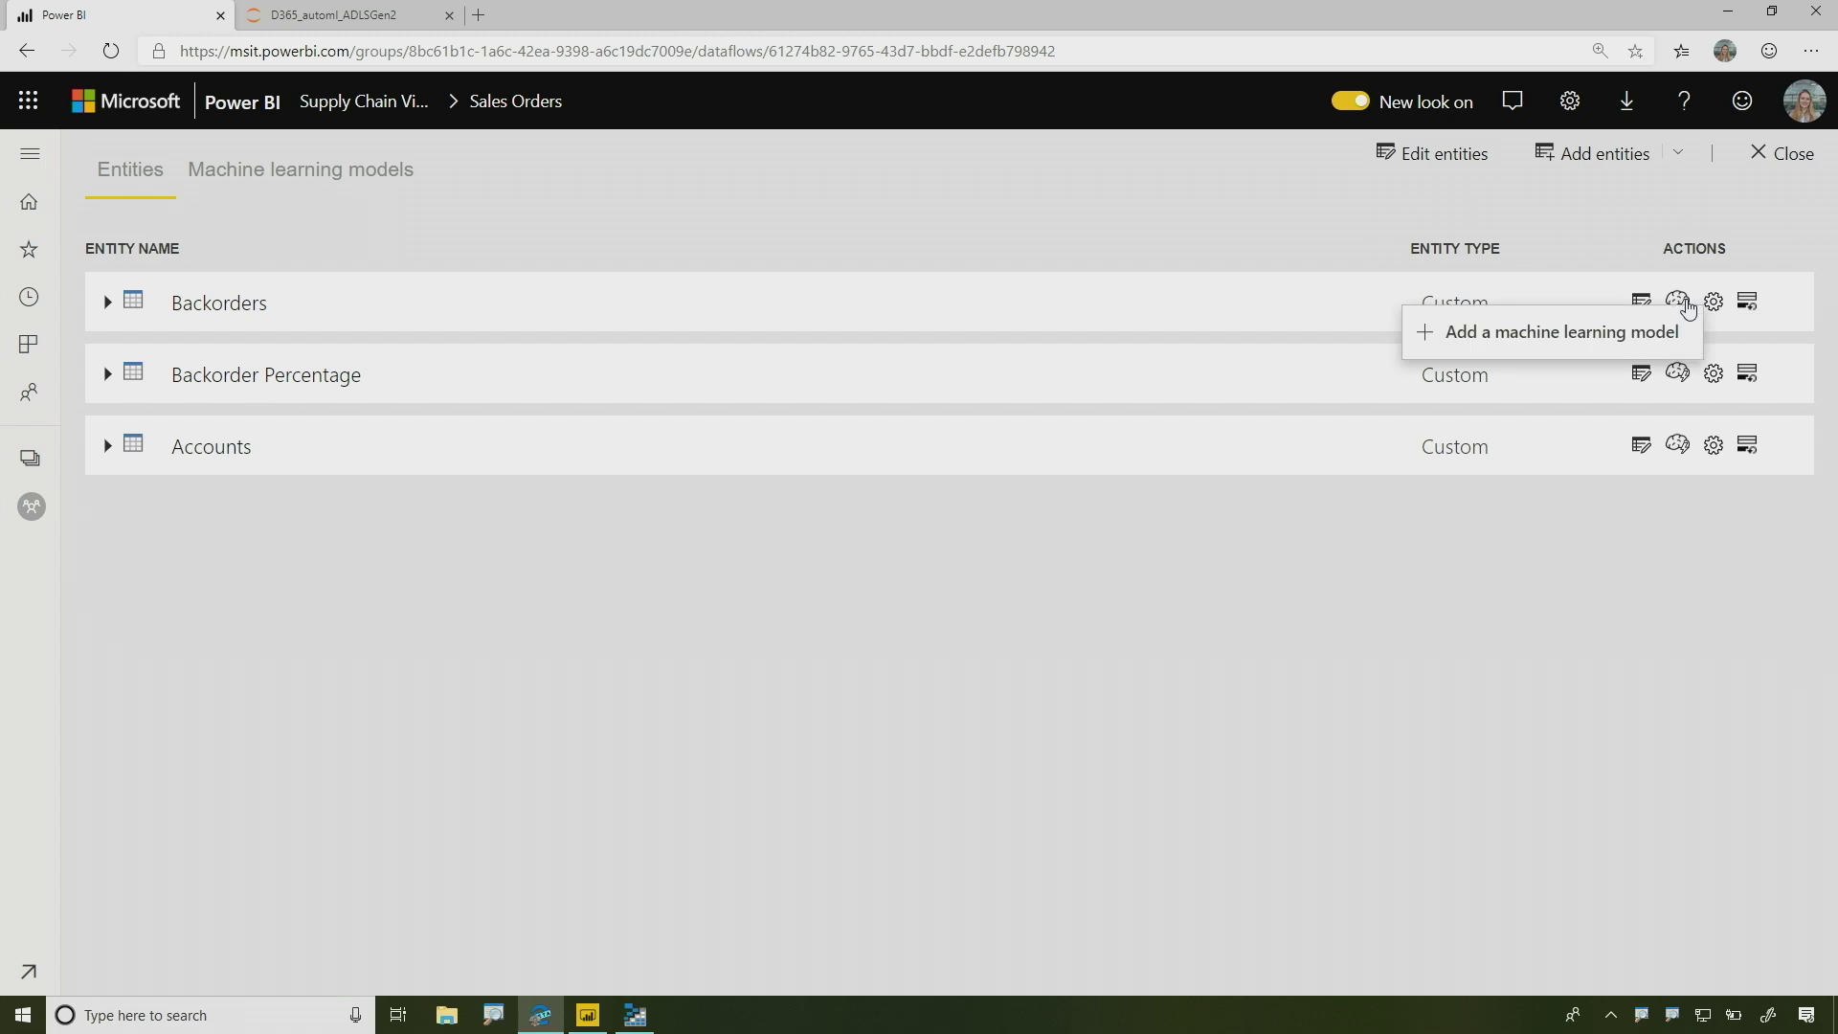
pyautogui.click(1613, 343)
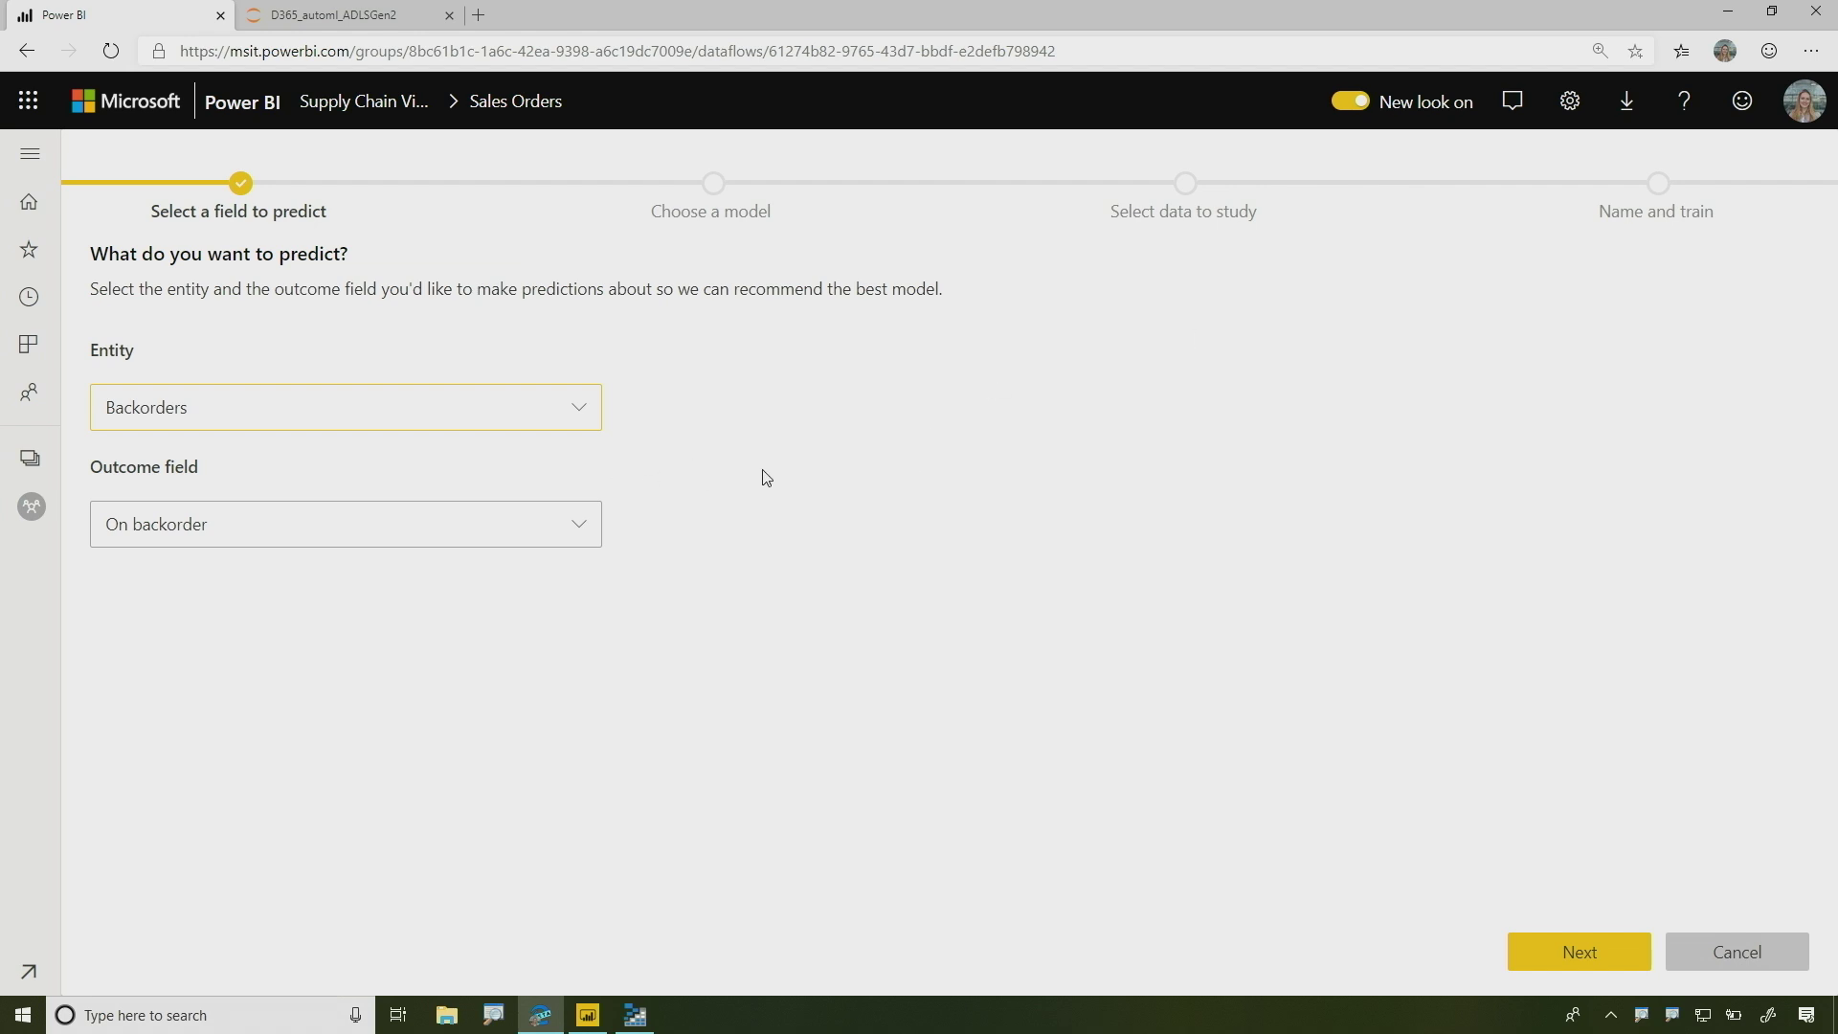
pyautogui.click(579, 522)
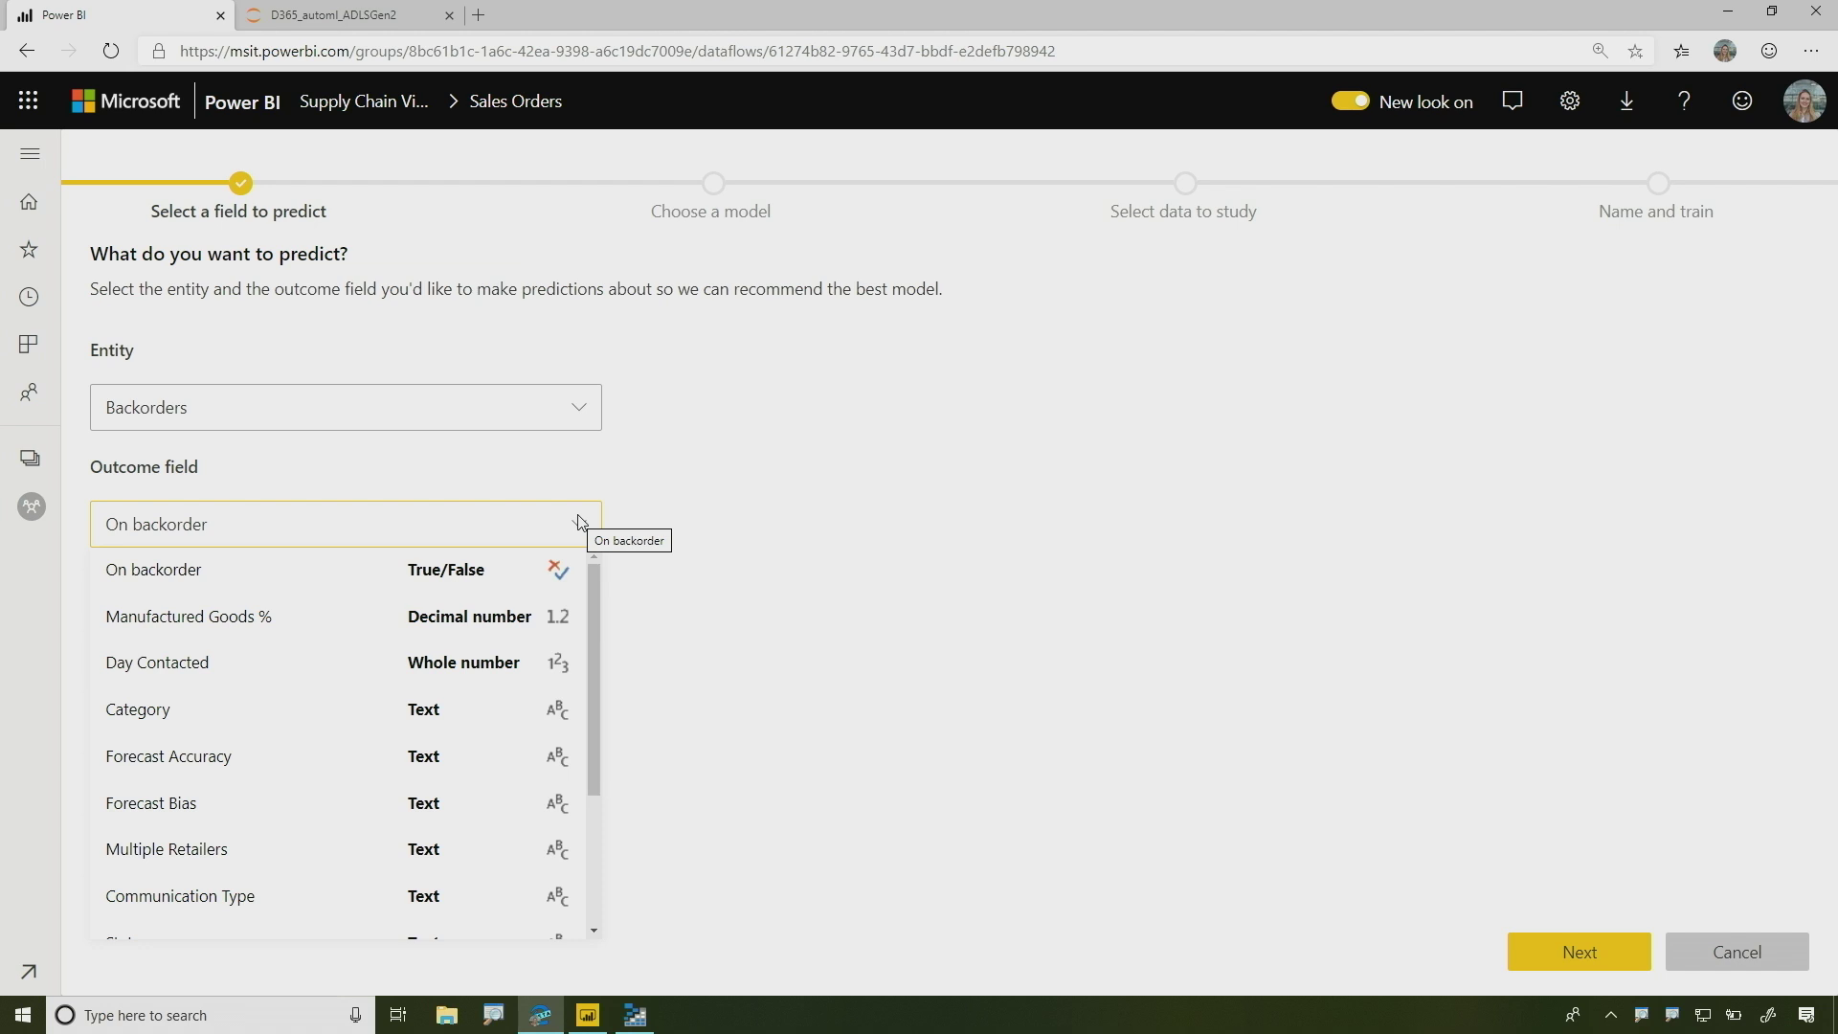
pyautogui.click(373, 586)
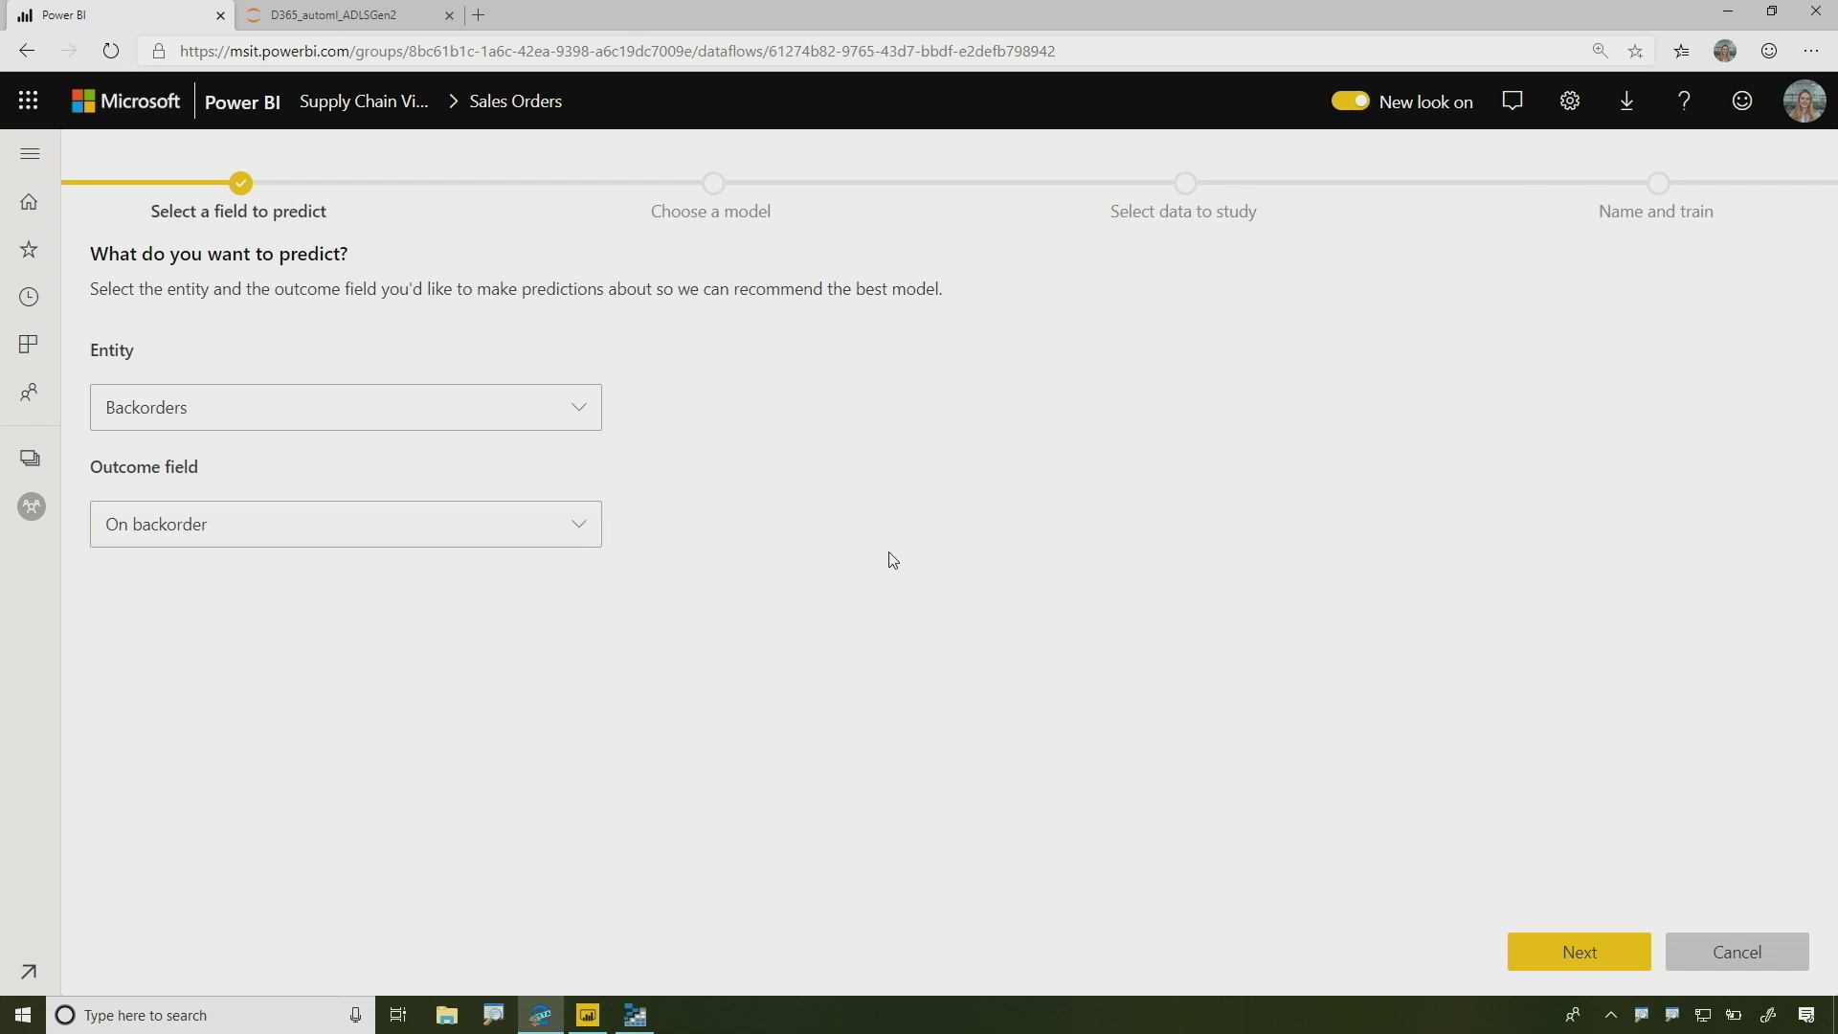
pyautogui.click(1565, 957)
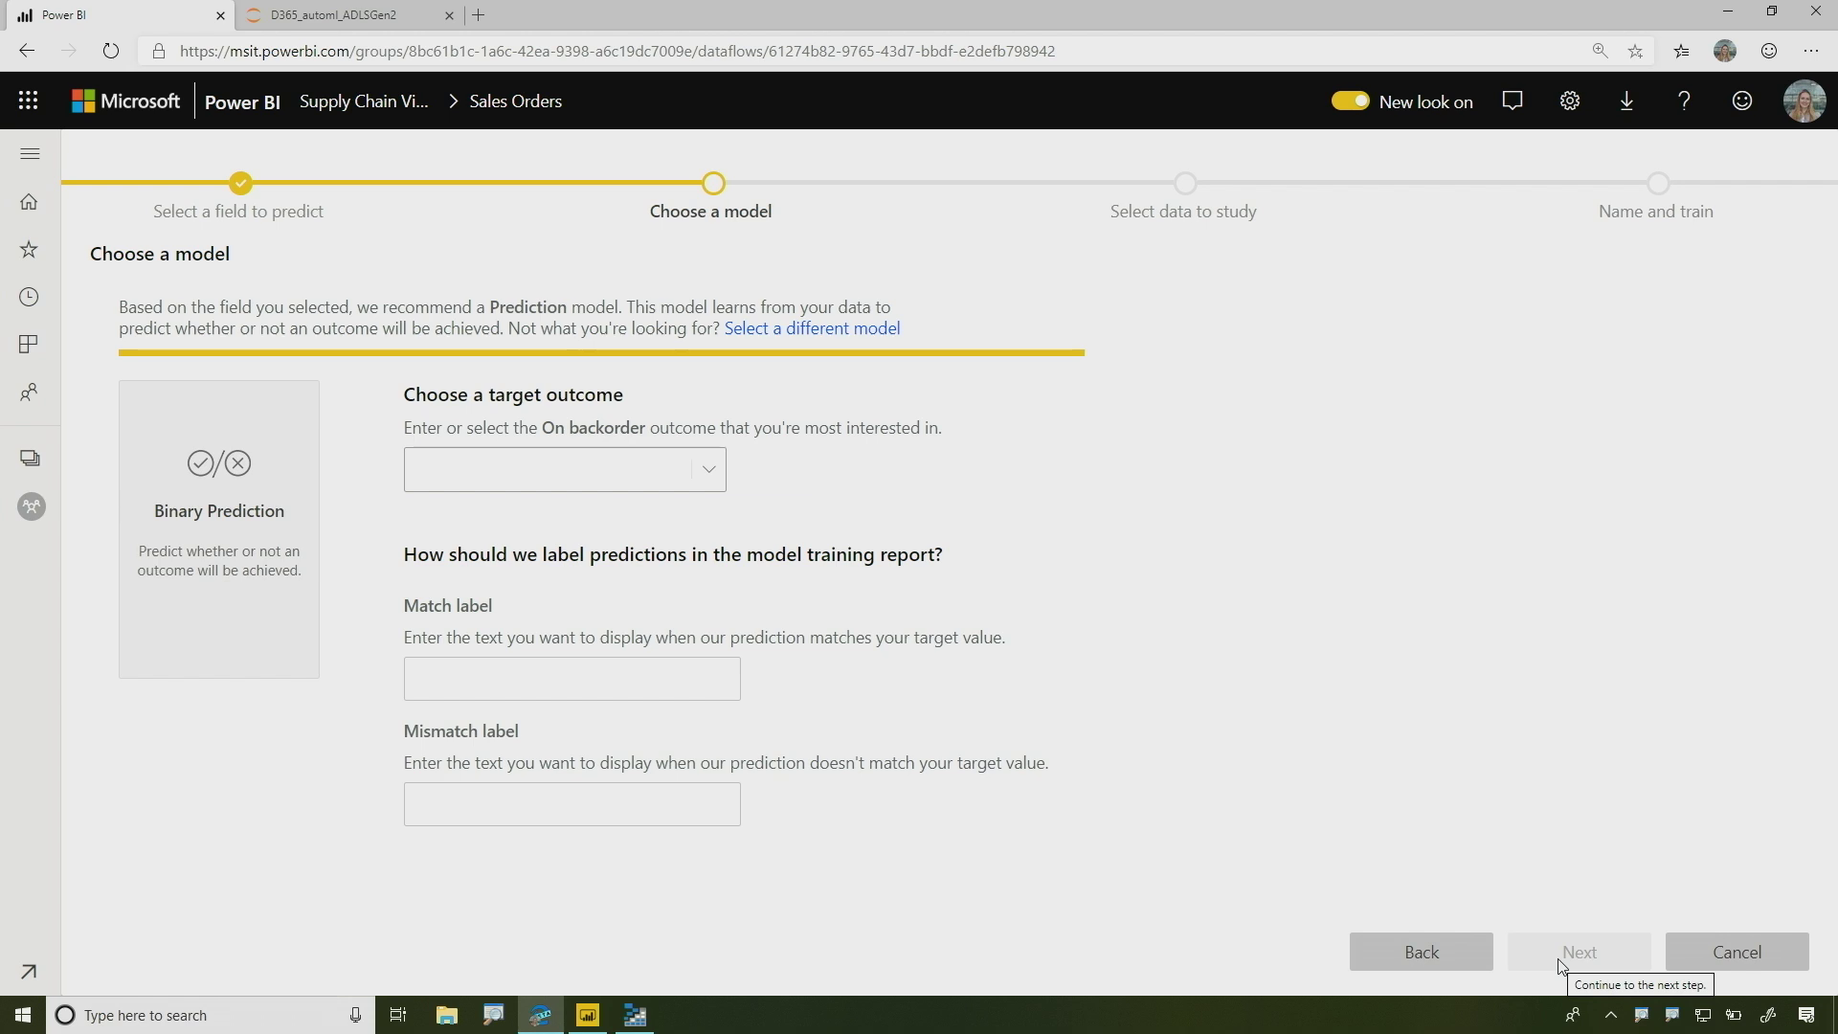
# Target outcome true with match label 'hish risk' and mismatch label 'low risk', then continue.
pyautogui.moveTo(319, 598)
pyautogui.click(704, 478)
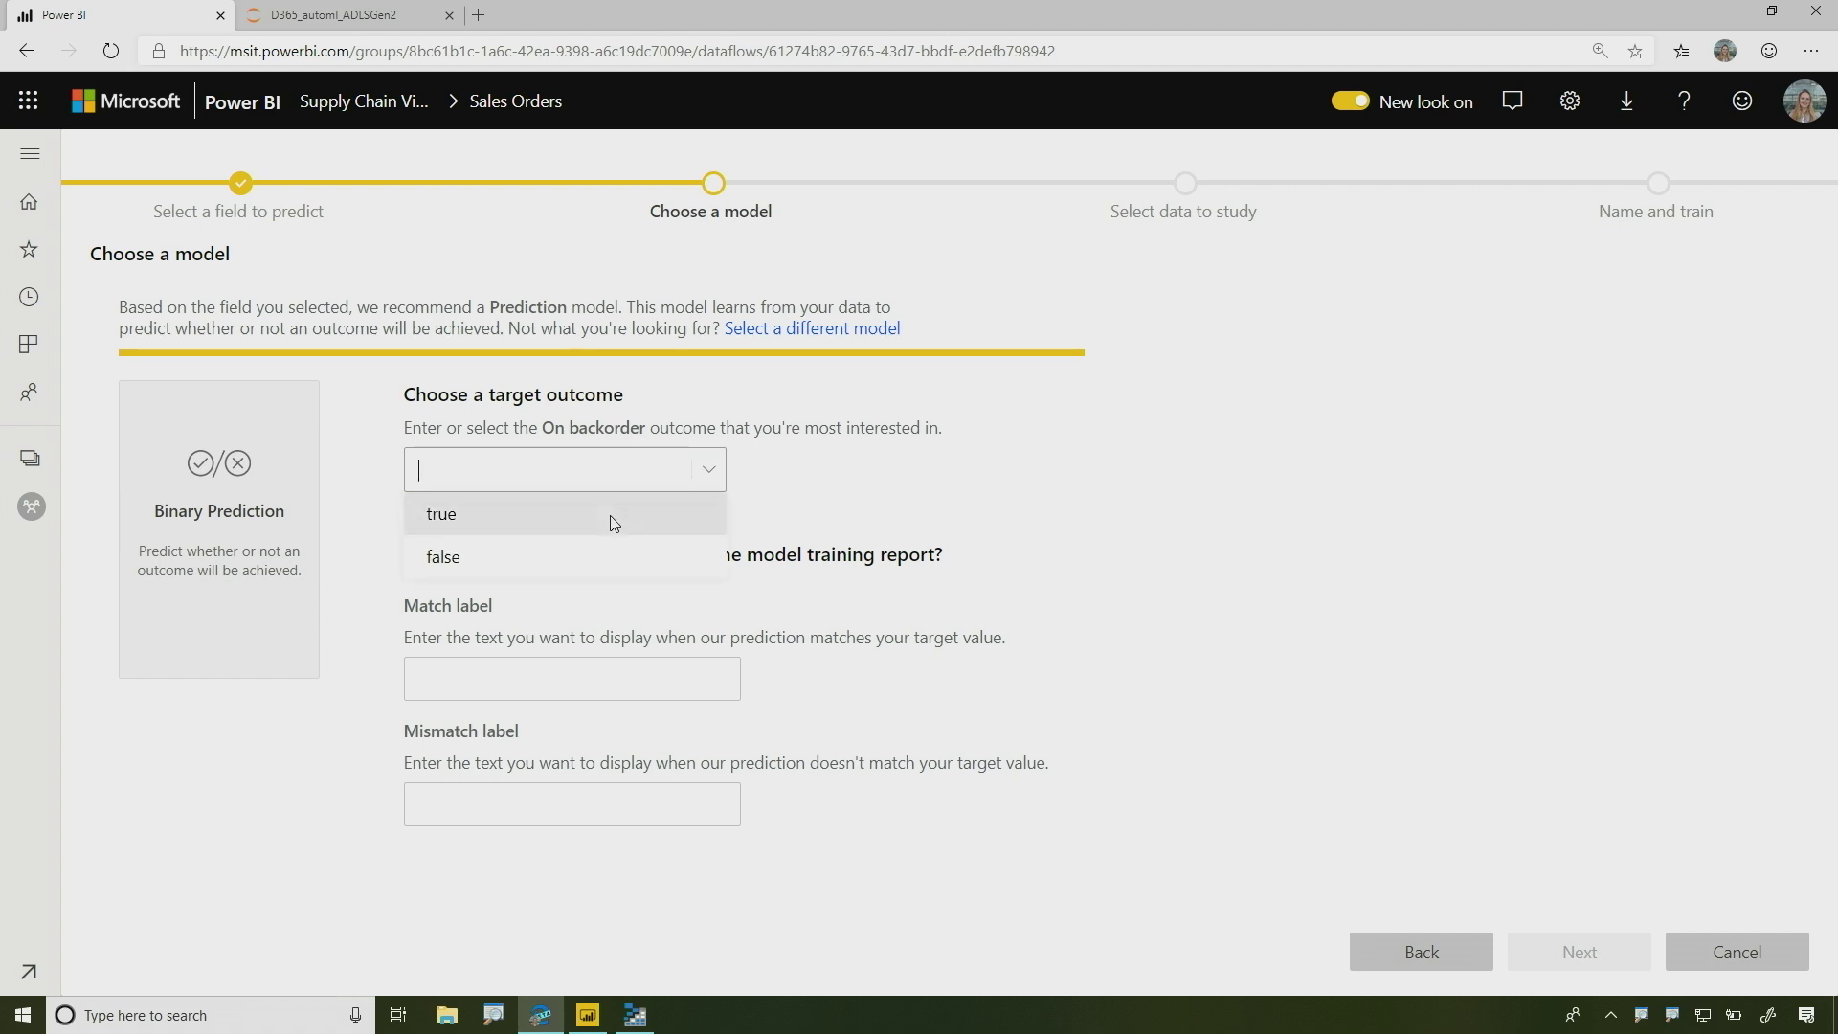
pyautogui.click(607, 523)
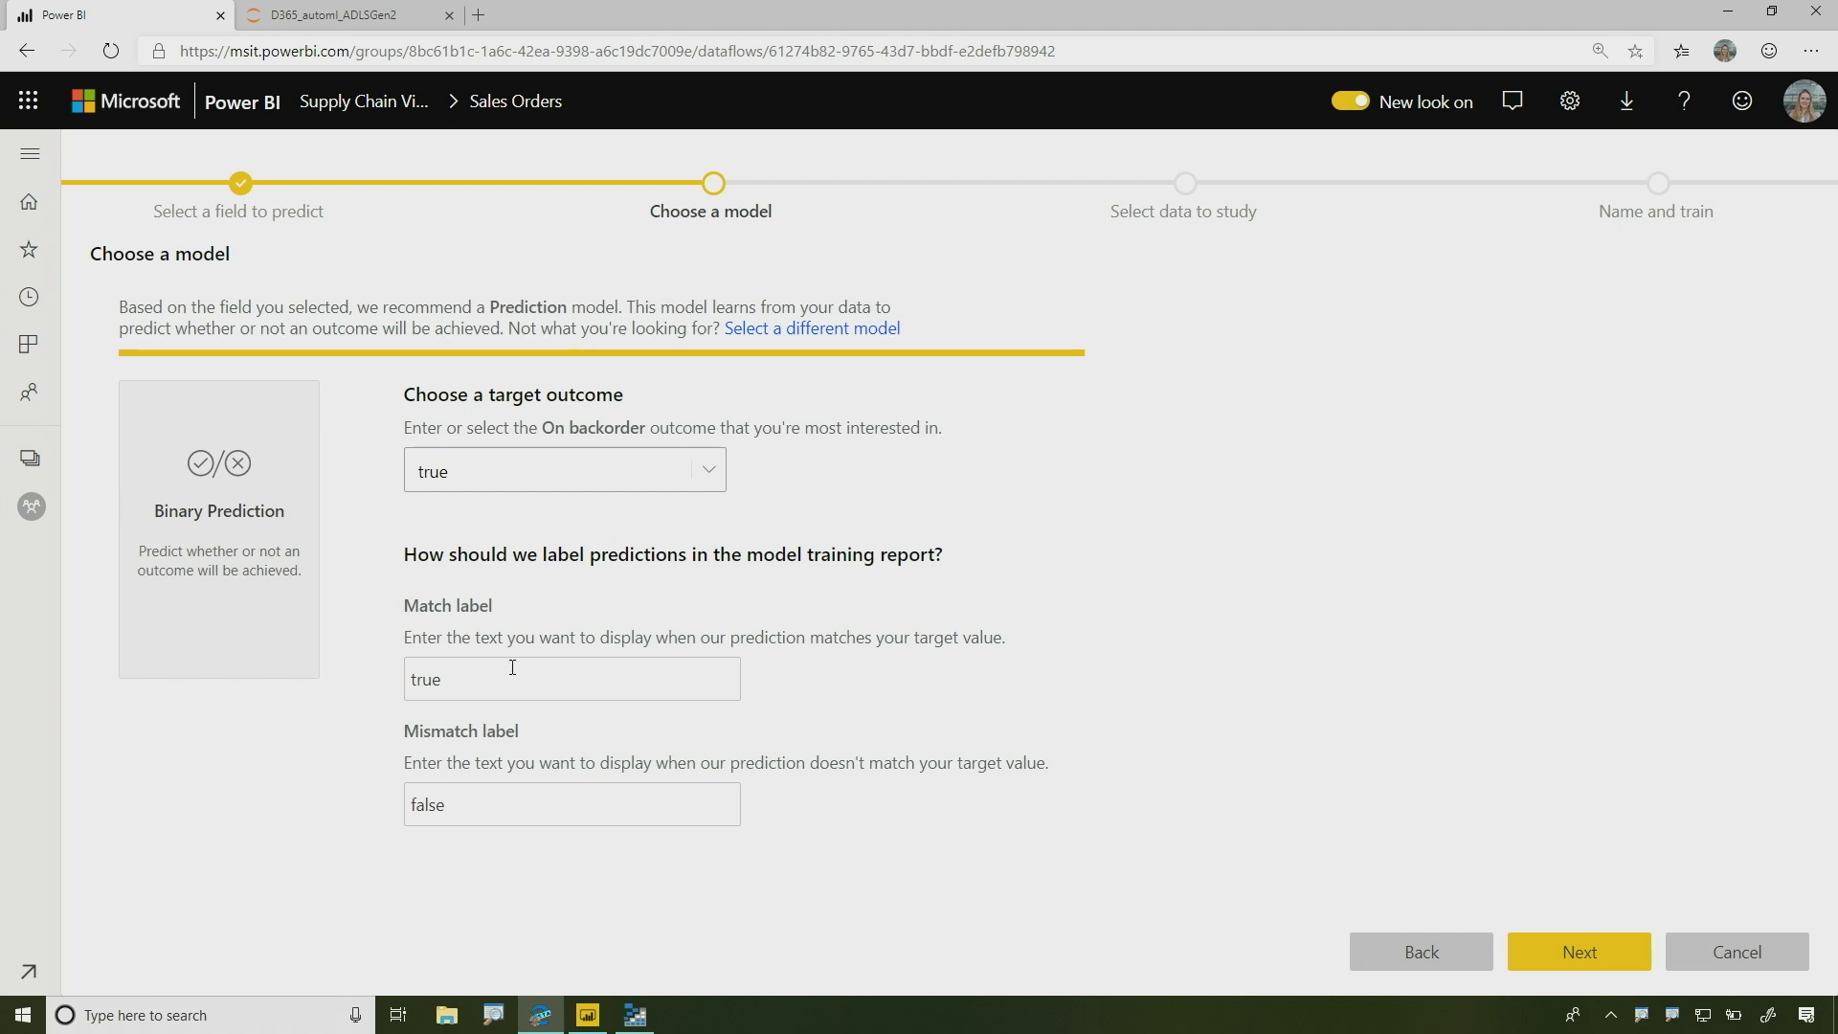
pyautogui.doubleClick(433, 664)
pyautogui.write('hish risk')
pyautogui.press('Tab')
pyautogui.write('low risk')
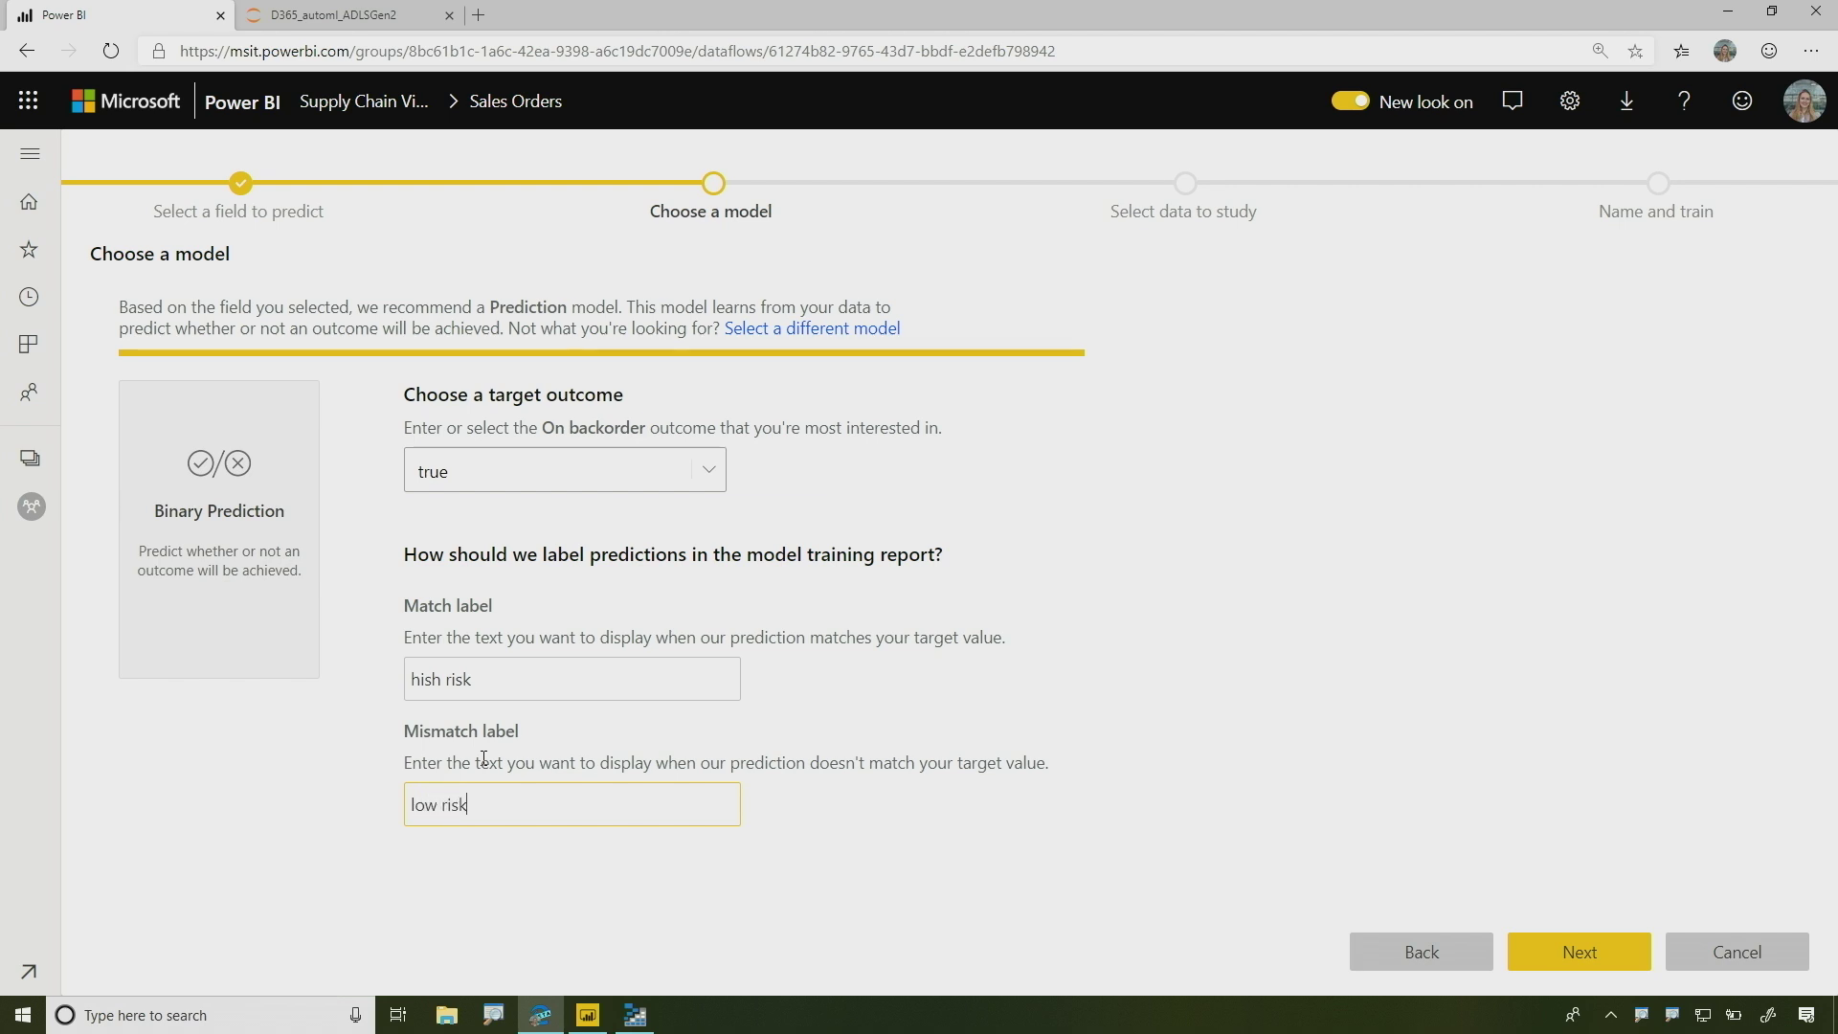
pyautogui.click(1580, 950)
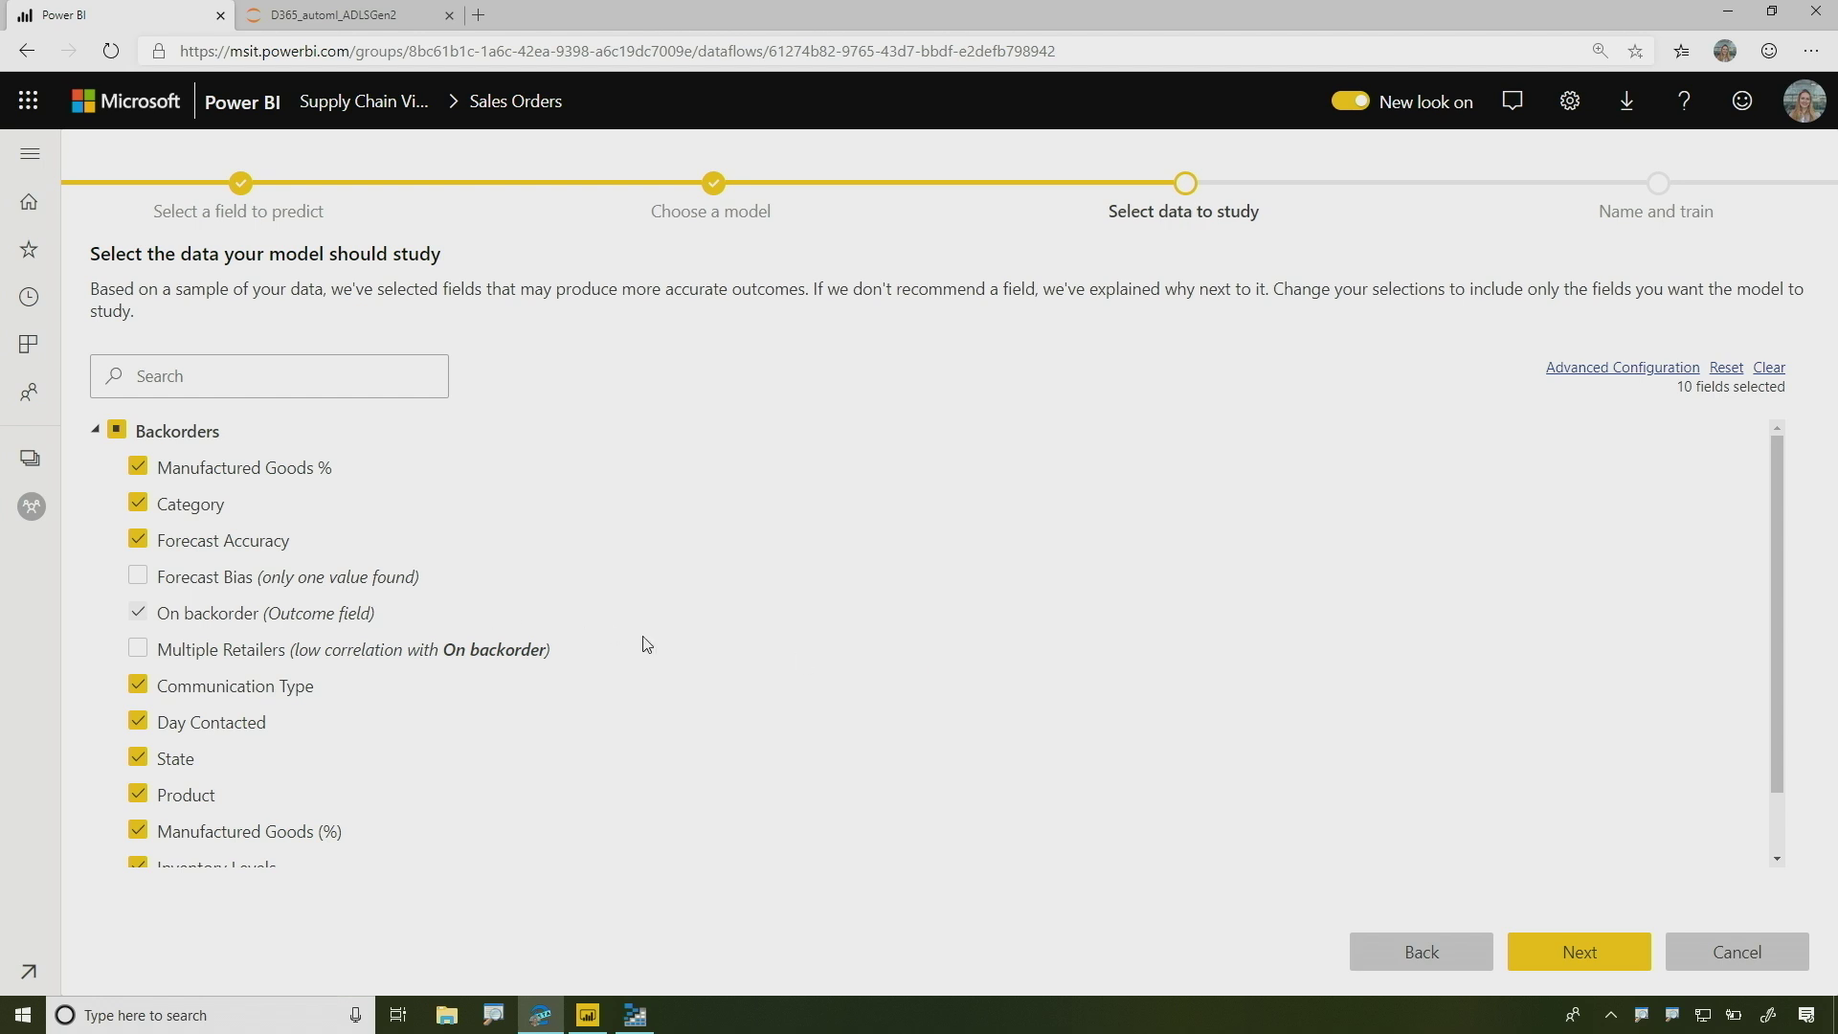
# Add Multiple Retailers to the studied fields, then switch to the Supply Chain Demo report.
pyautogui.click(190, 652)
pyautogui.click(588, 1014)
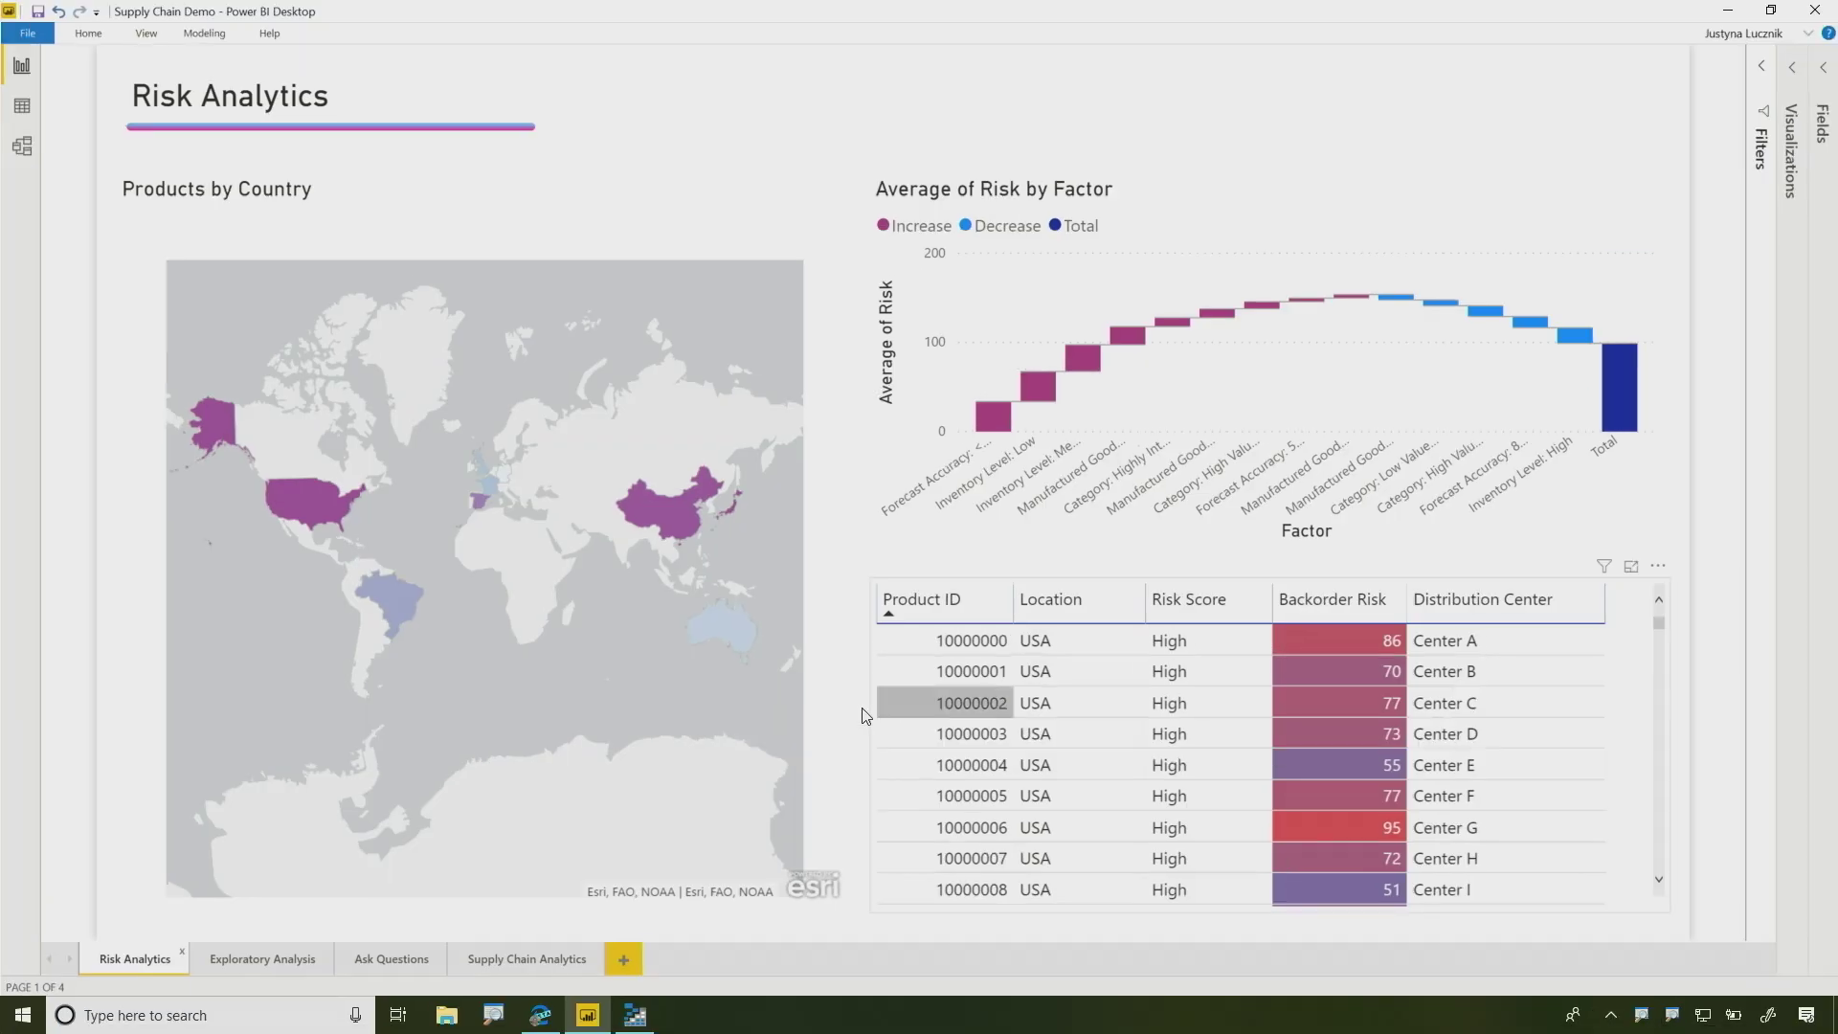
# Cross-filter the report to product 10000000, then open the Exploratory Analysis page.
pyautogui.click(925, 643)
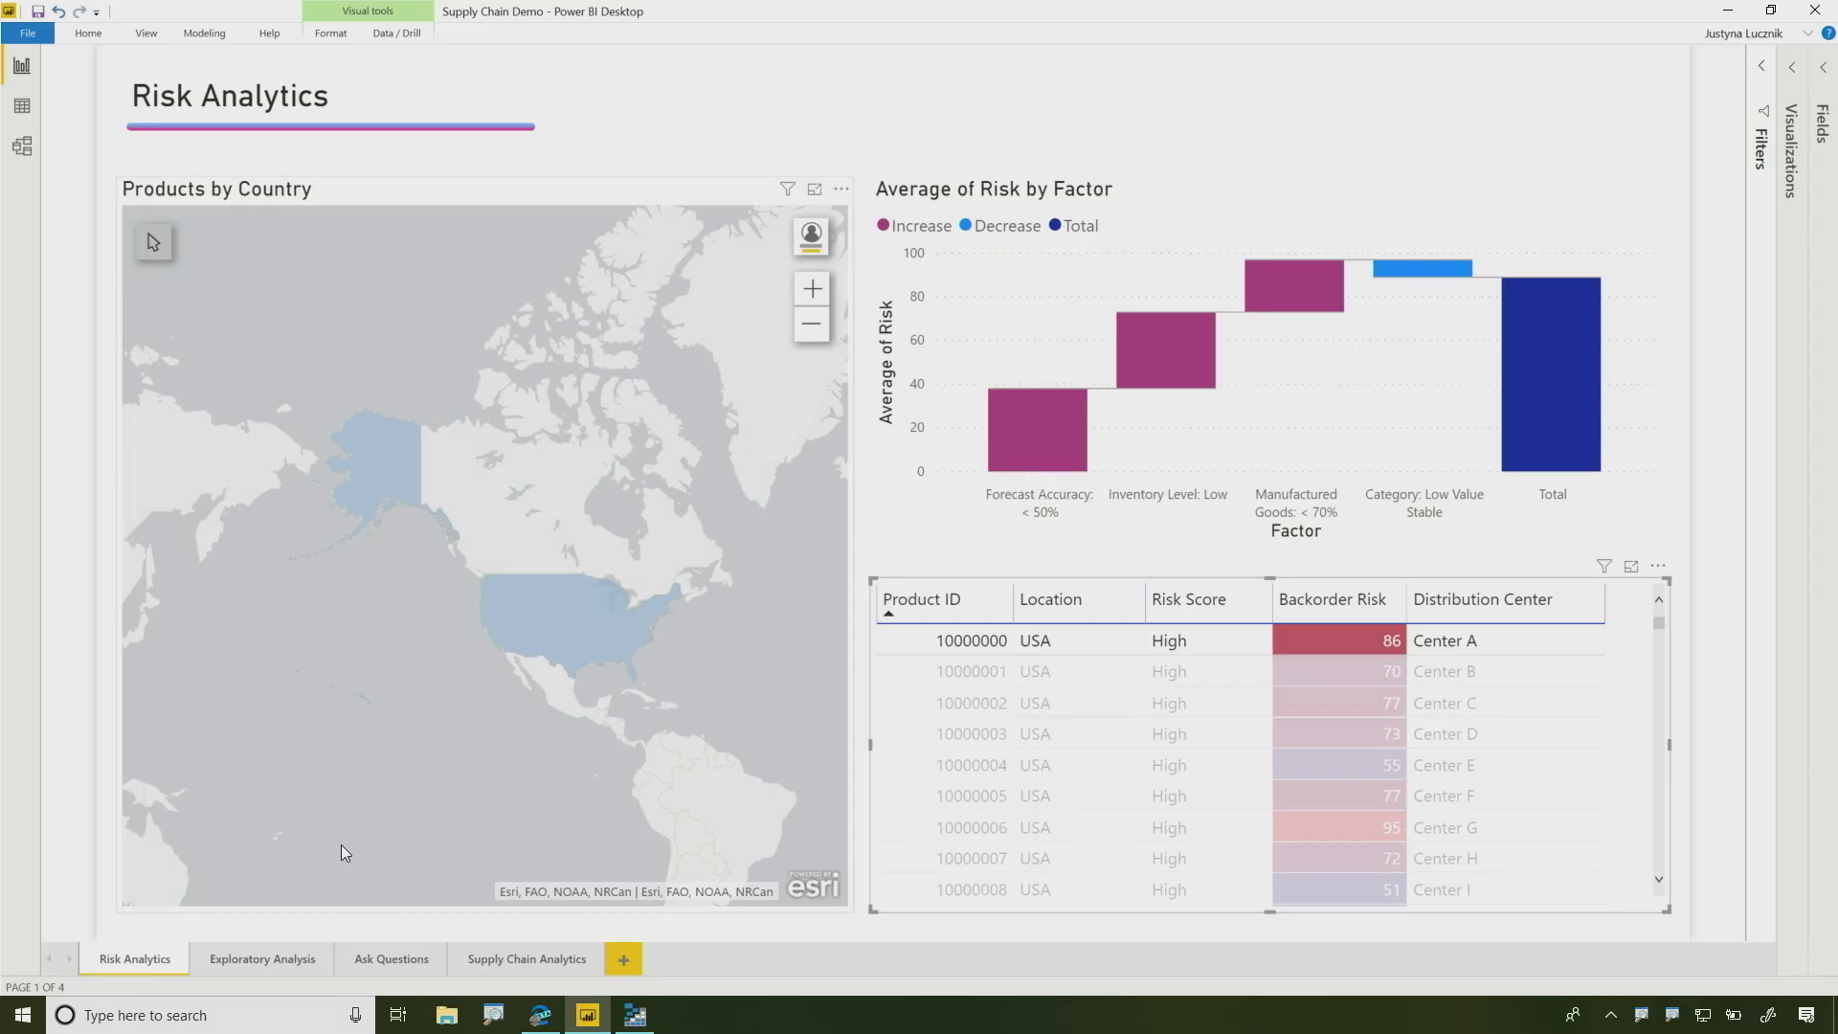
pyautogui.click(255, 958)
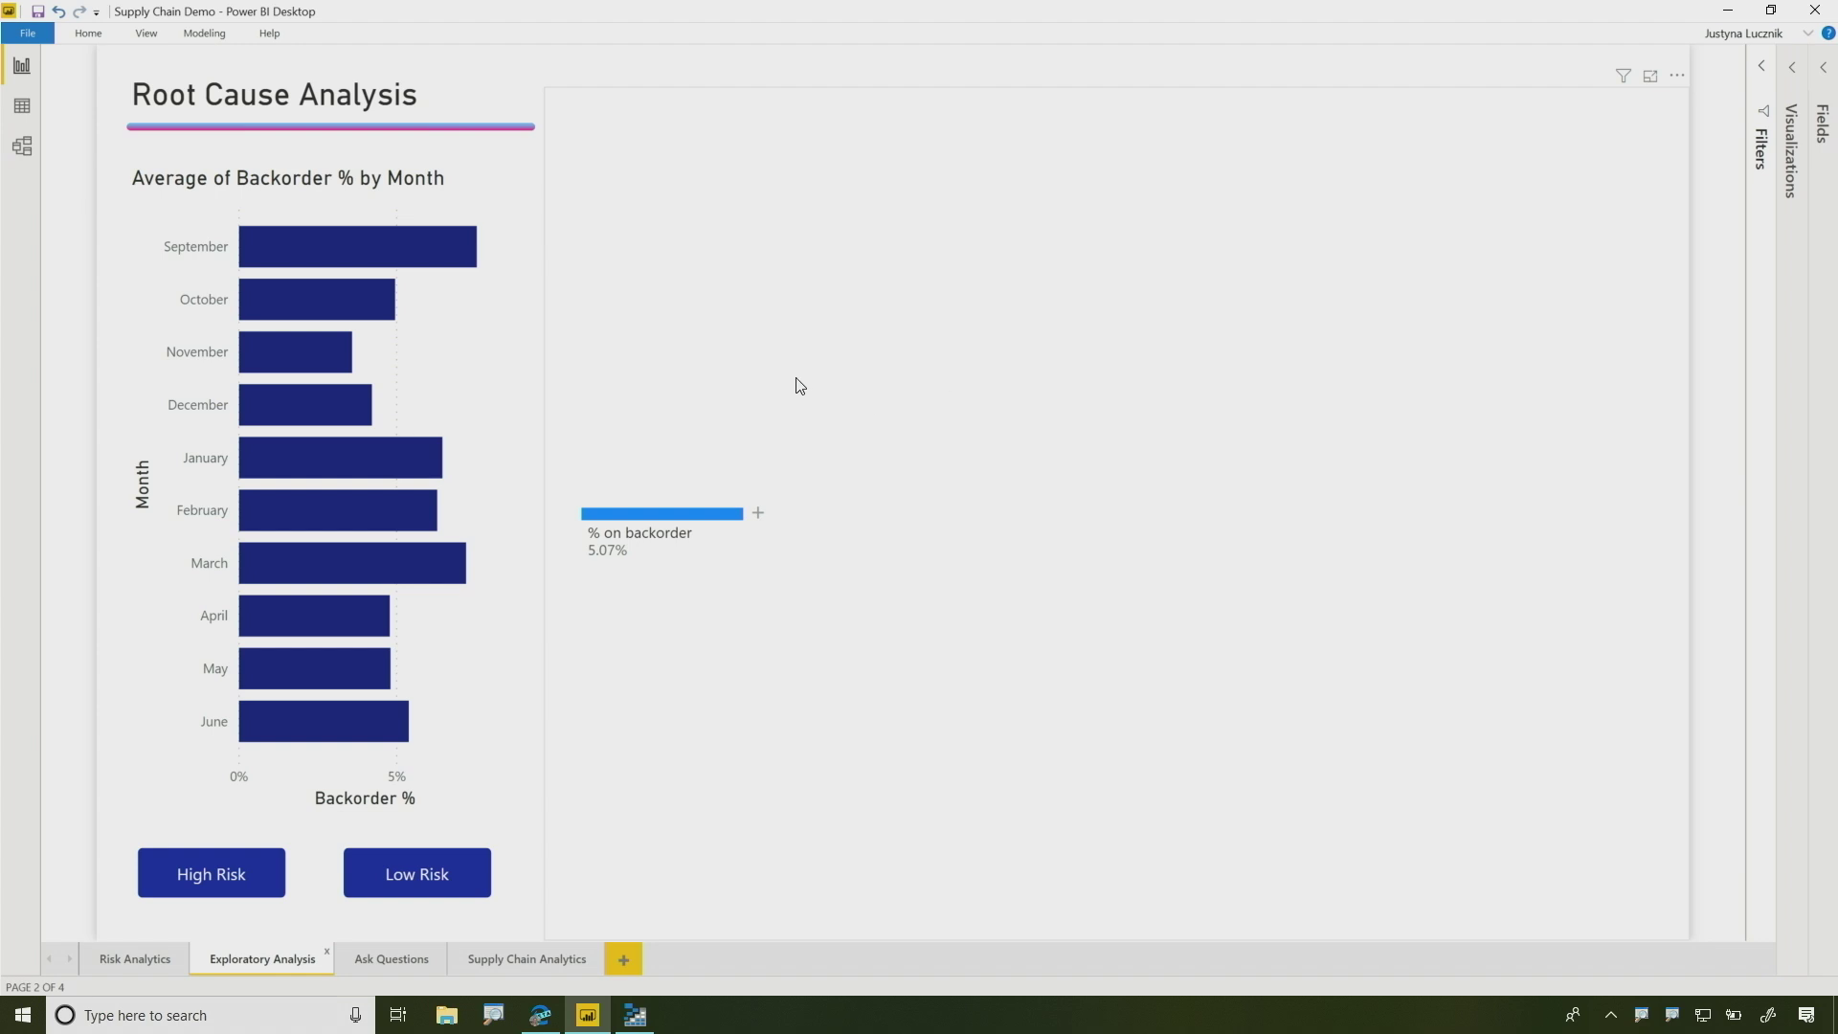
# Split % on backorder by Forecast Bias, Accurate by Demand Type, and Intermittent by highest value.
pyautogui.click(757, 514)
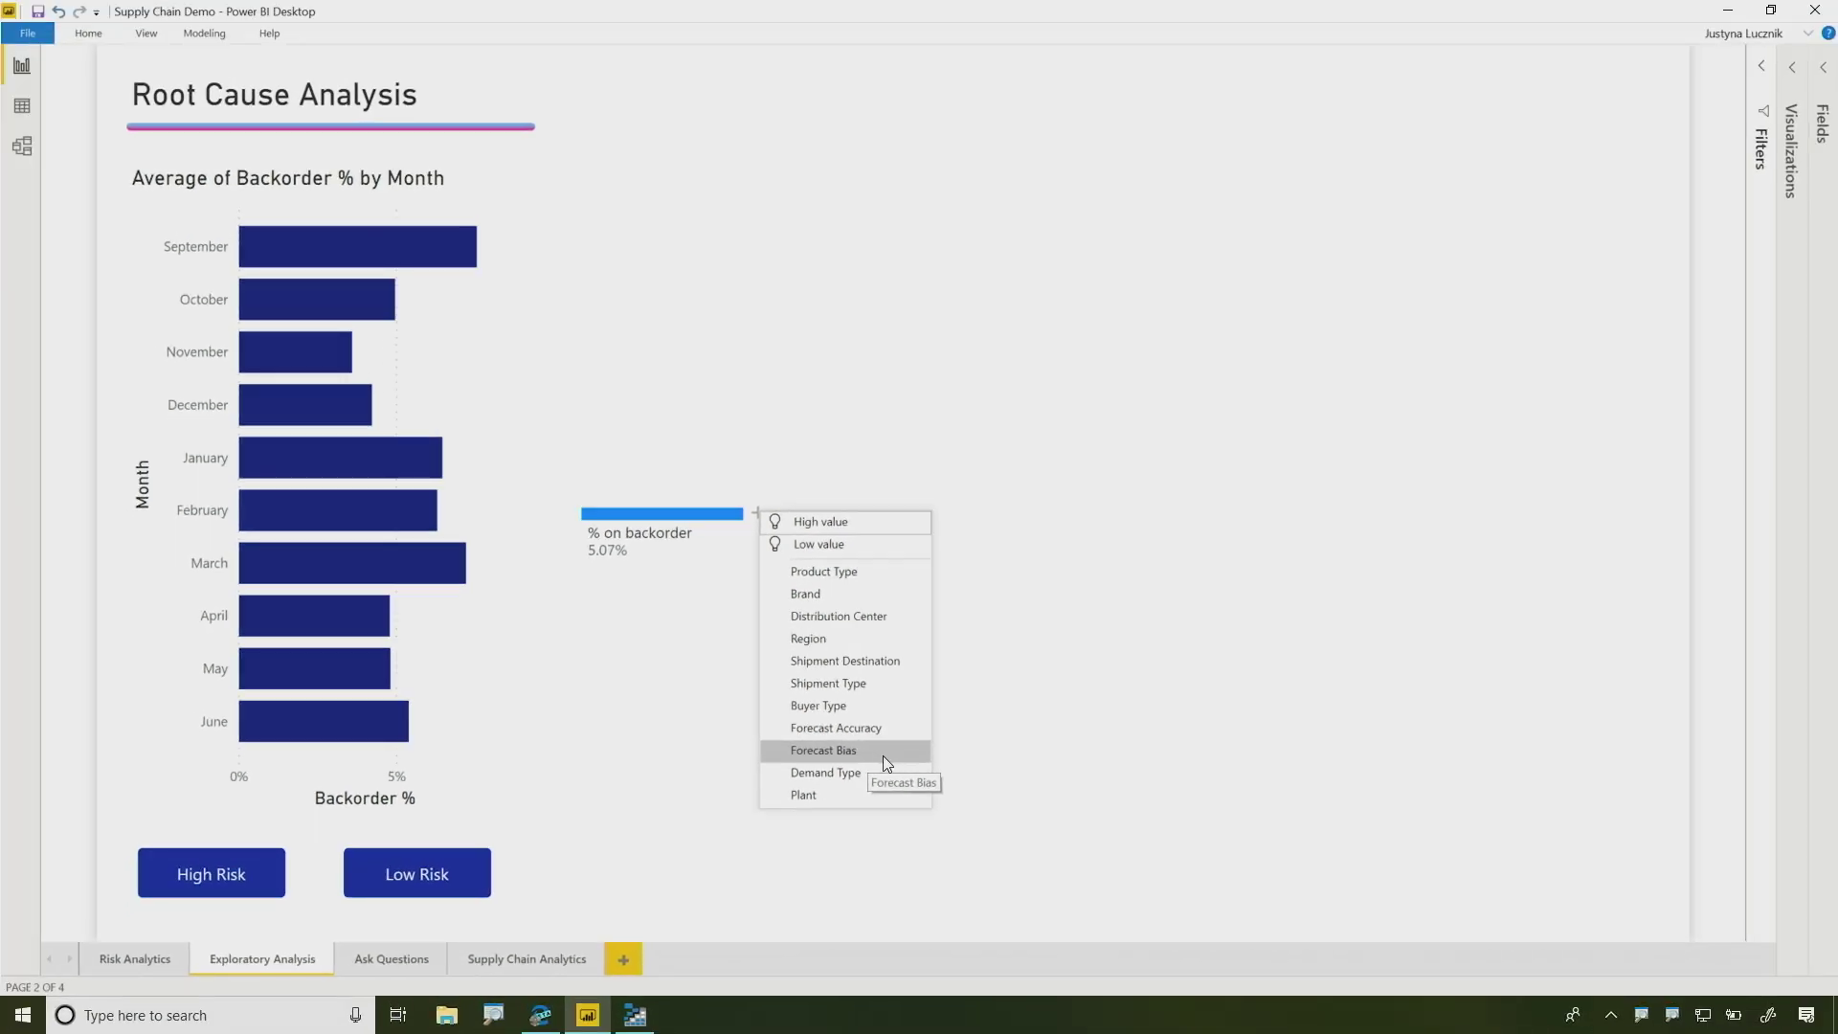
pyautogui.click(883, 755)
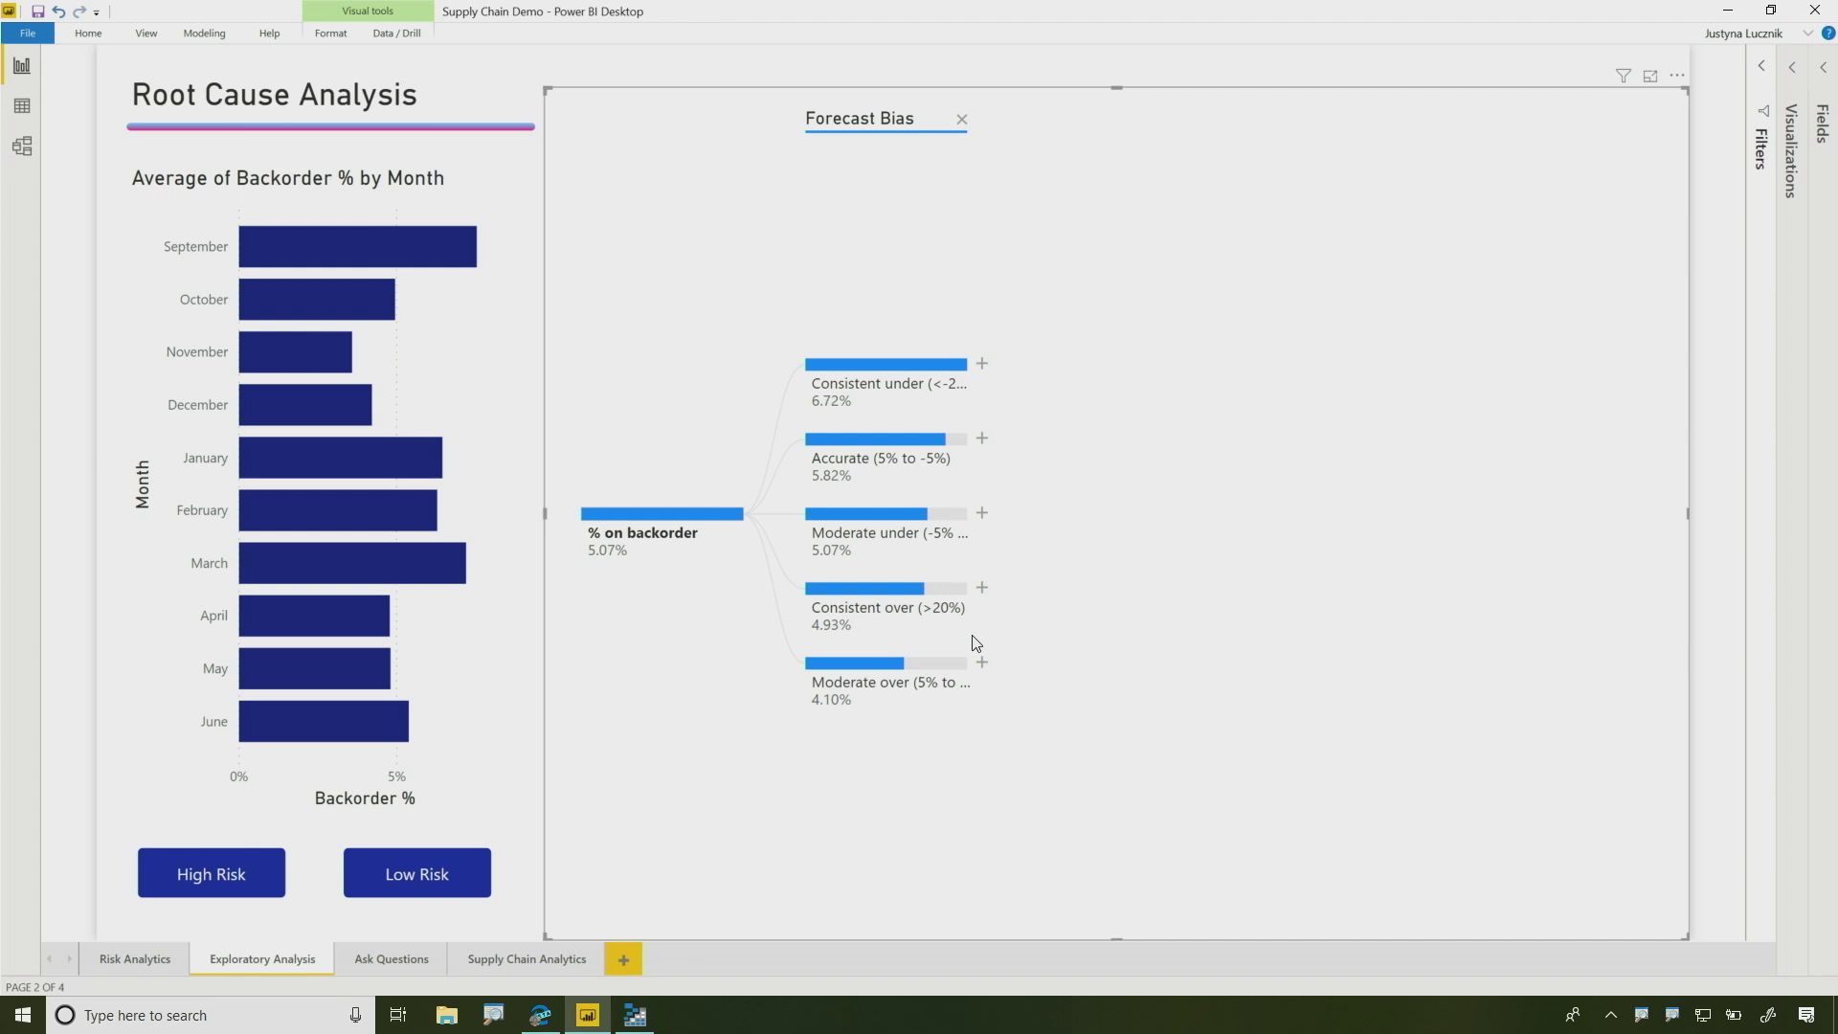
pyautogui.click(983, 440)
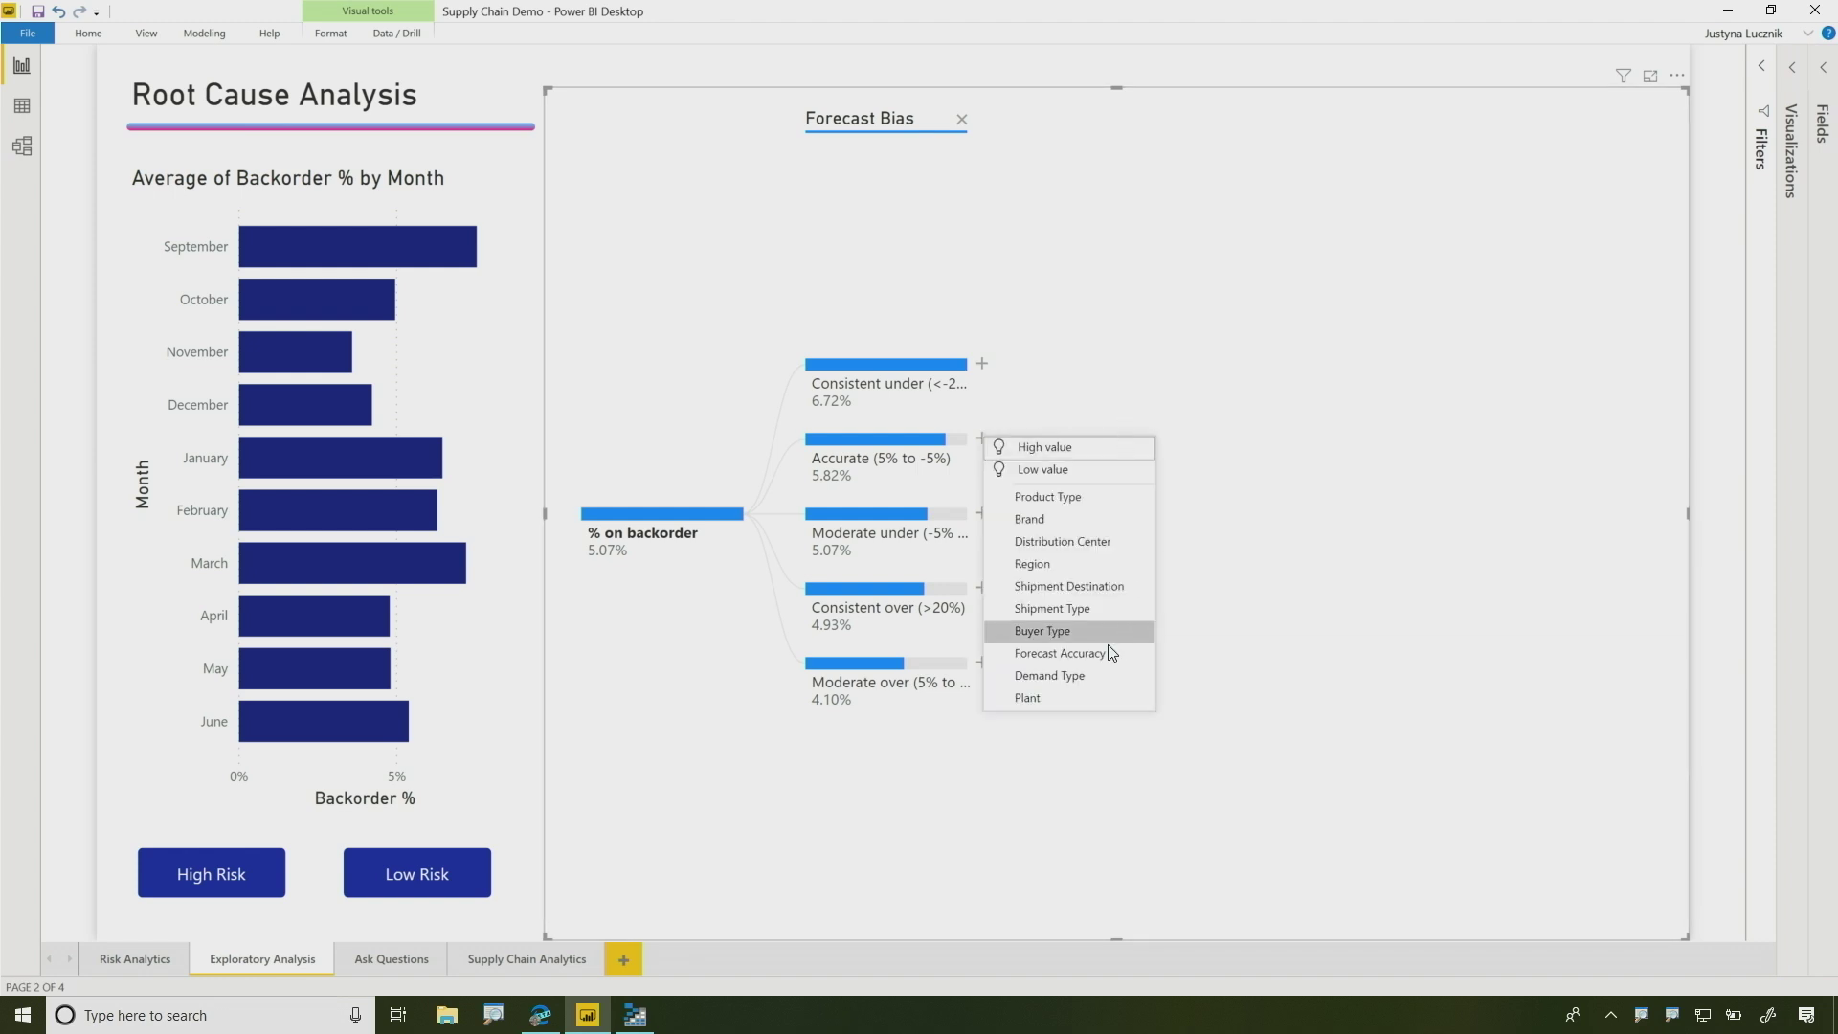
pyautogui.click(1089, 676)
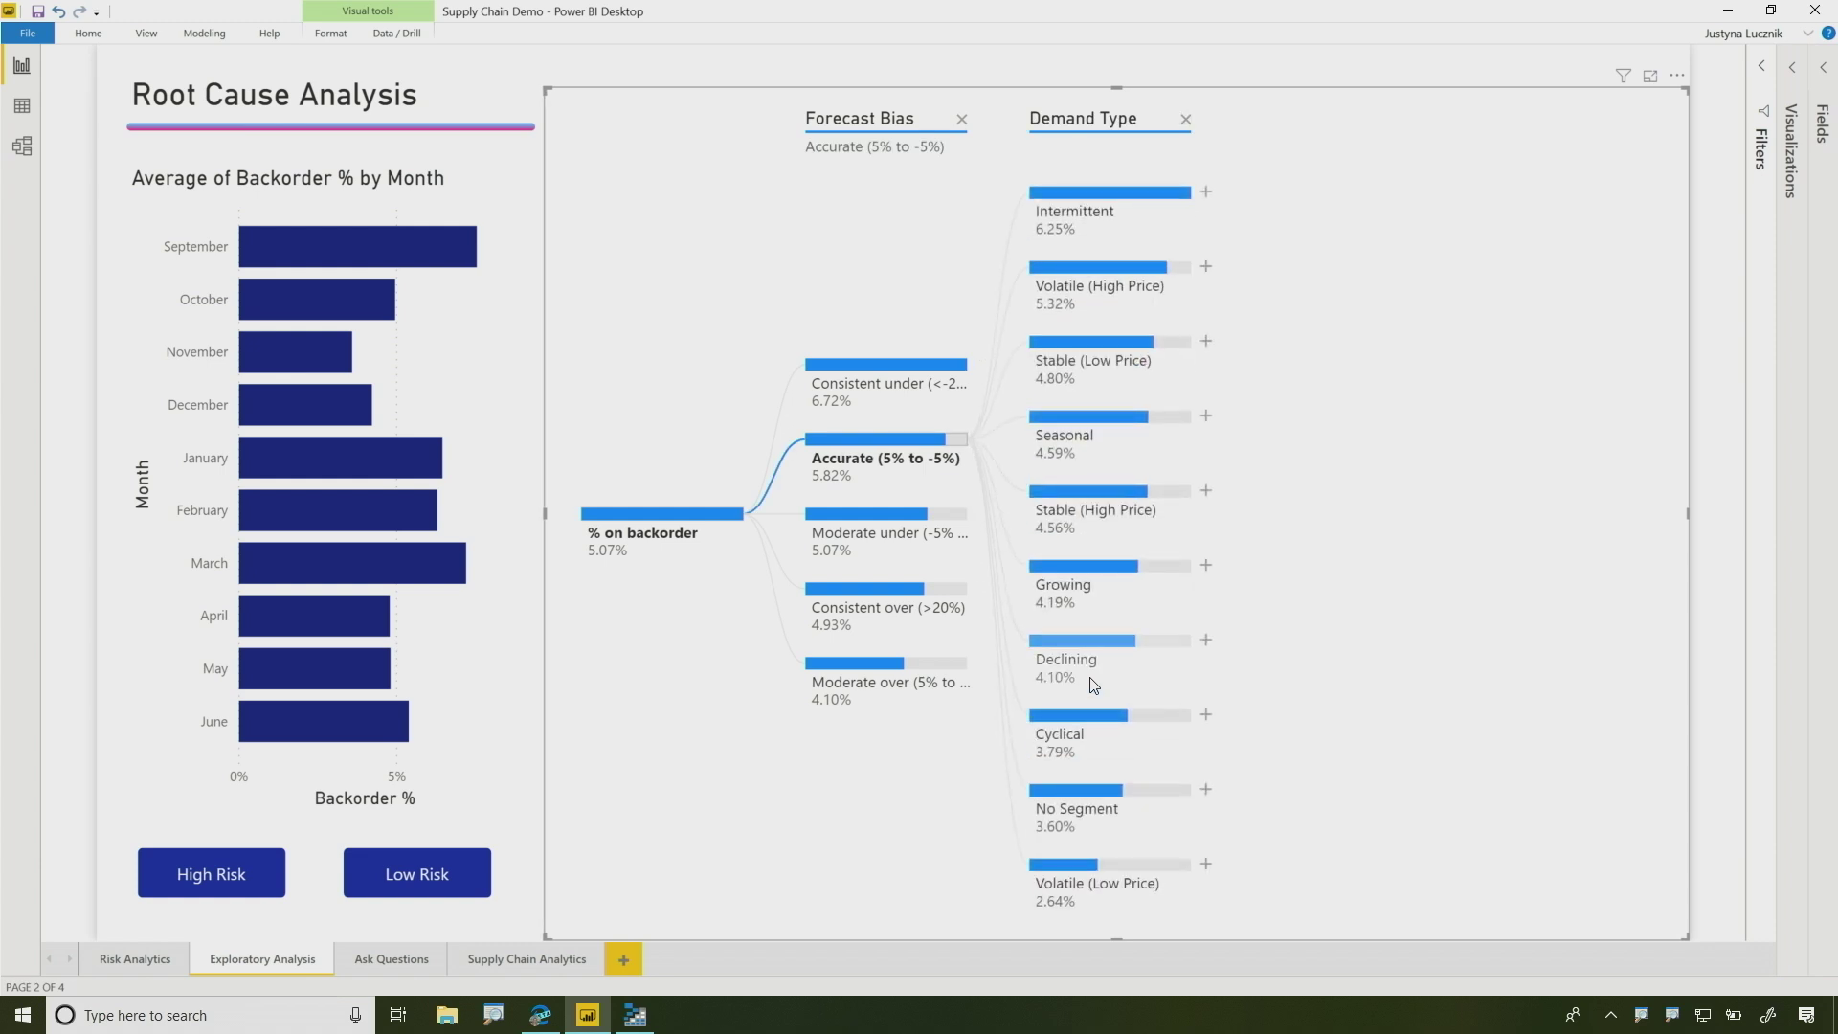
pyautogui.click(1207, 194)
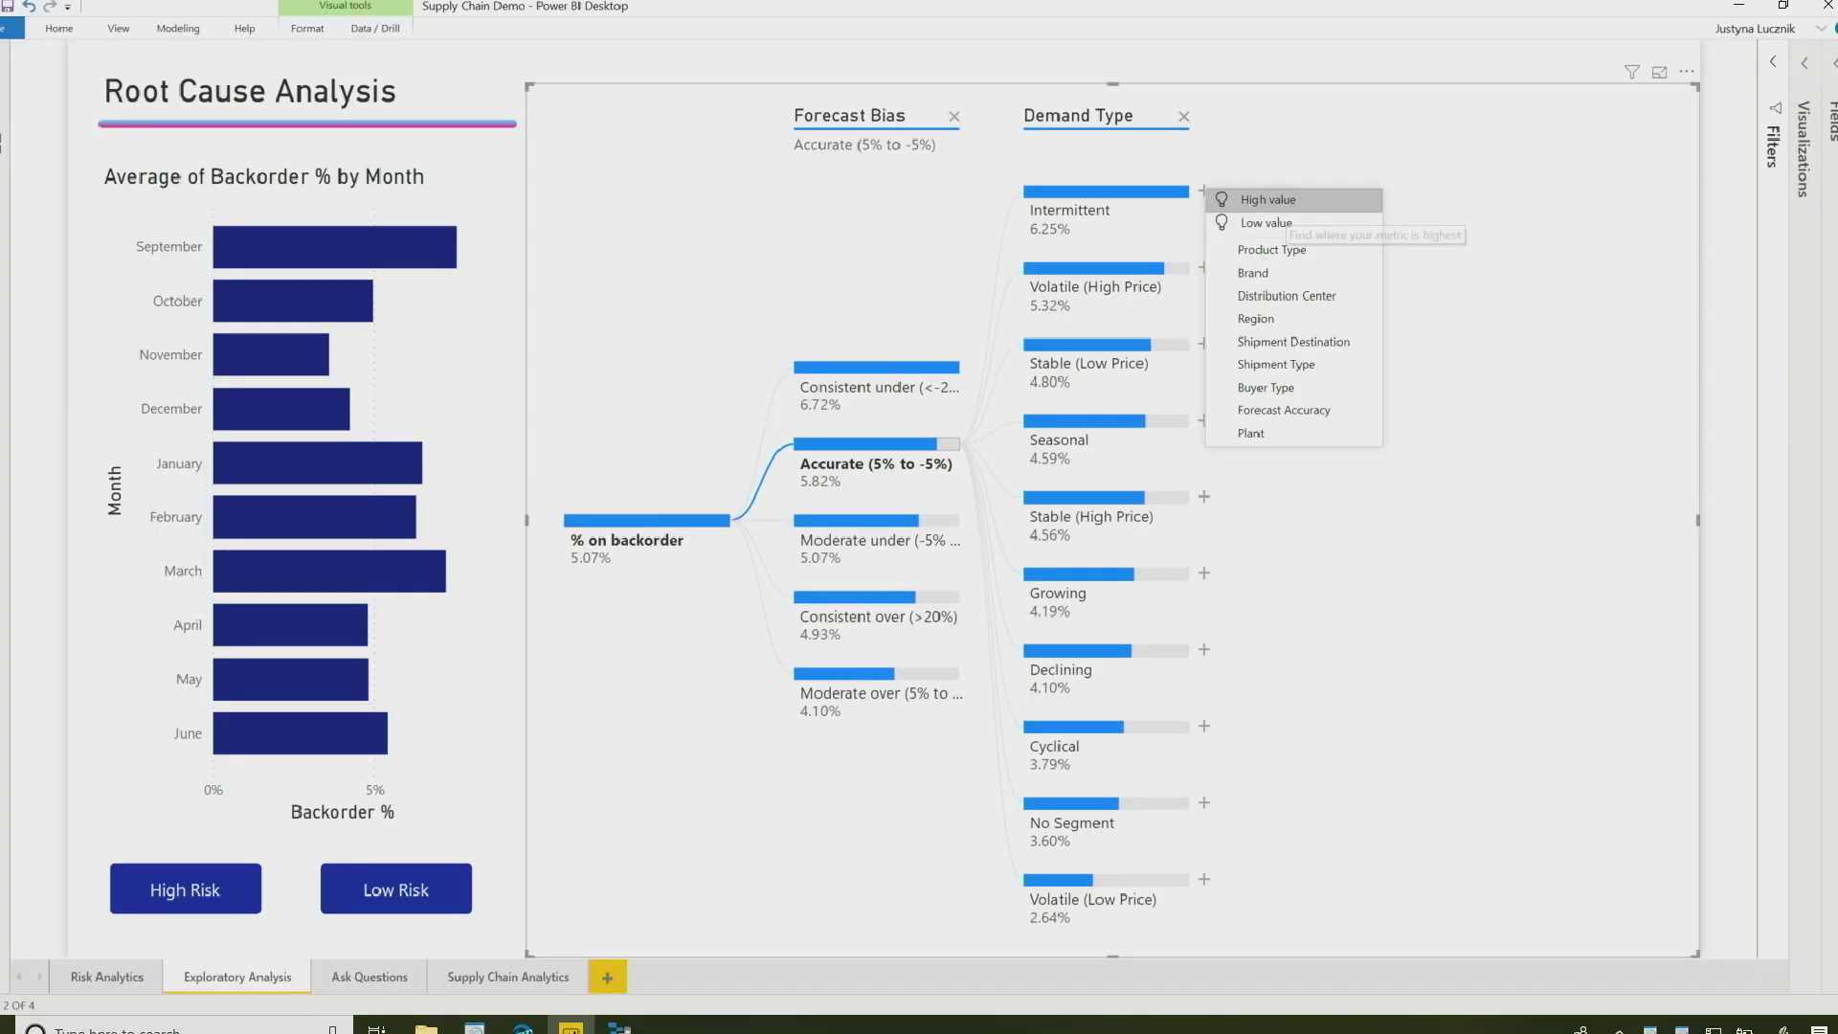
pyautogui.click(1214, 206)
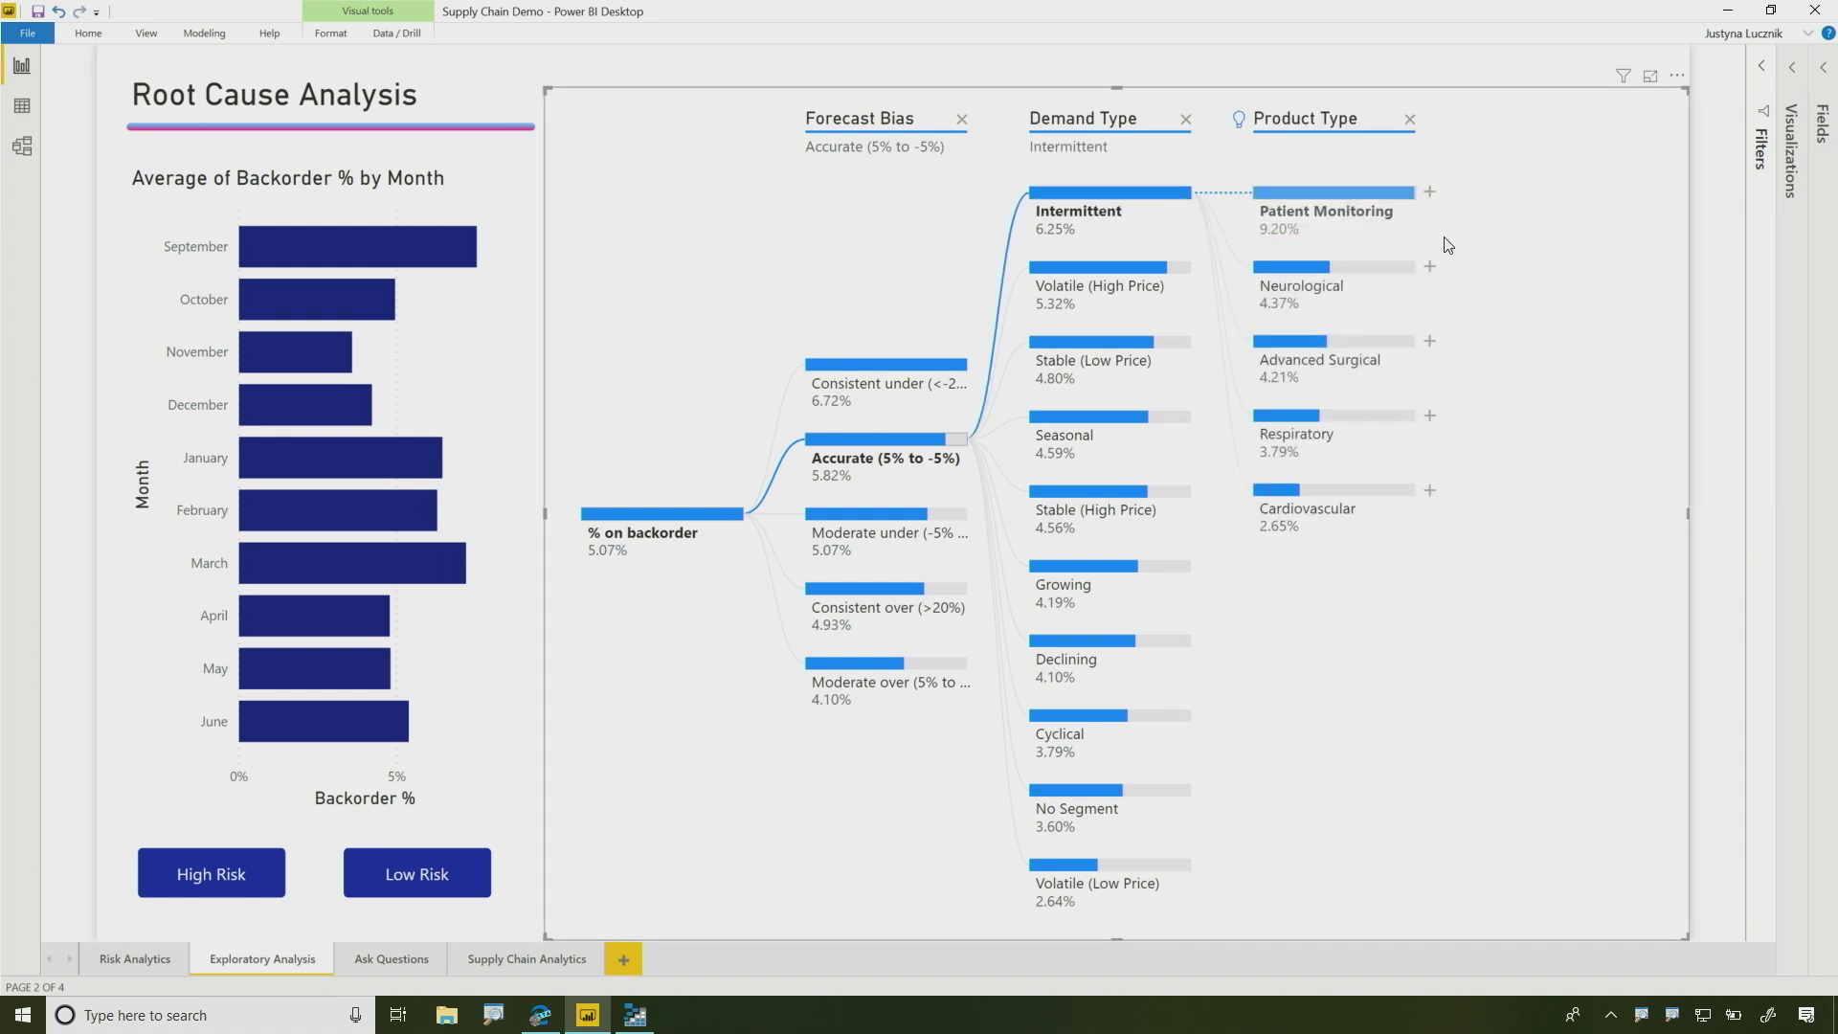
# Split Patient Monitoring by highest value, select plant #0288, and filter to April, May and June.
pyautogui.click(1430, 194)
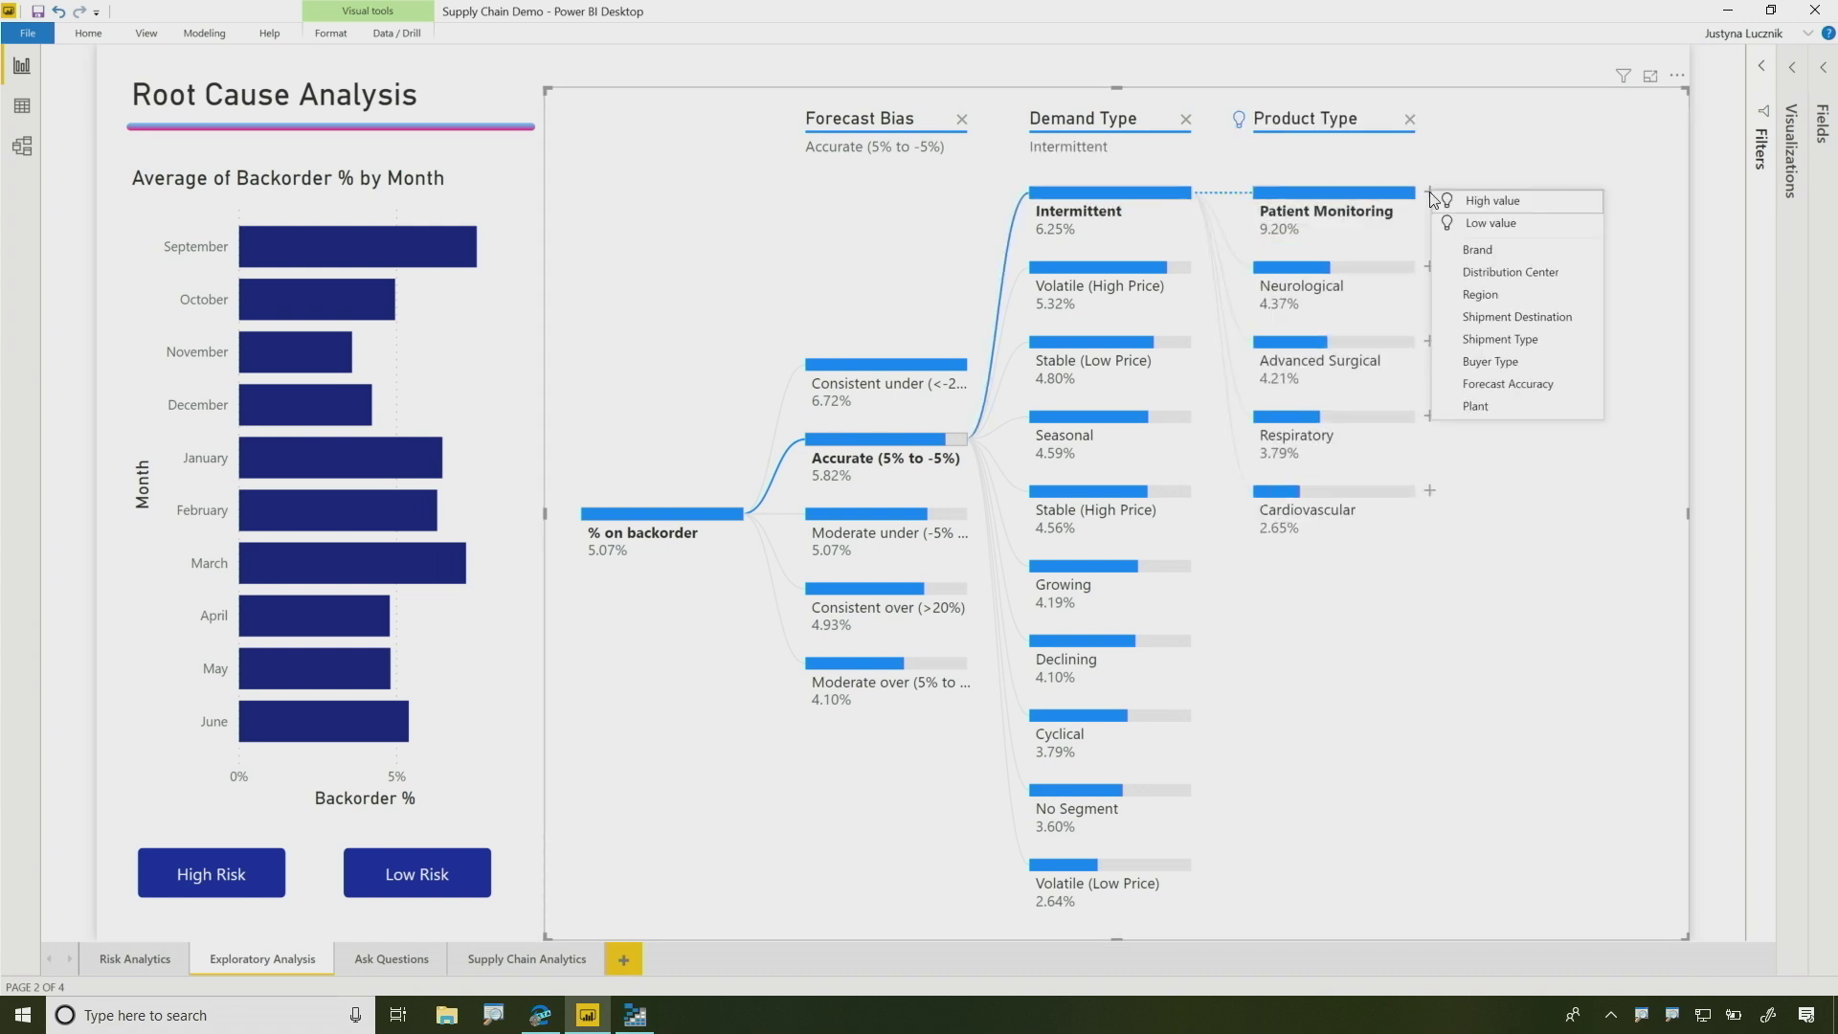
pyautogui.click(1518, 203)
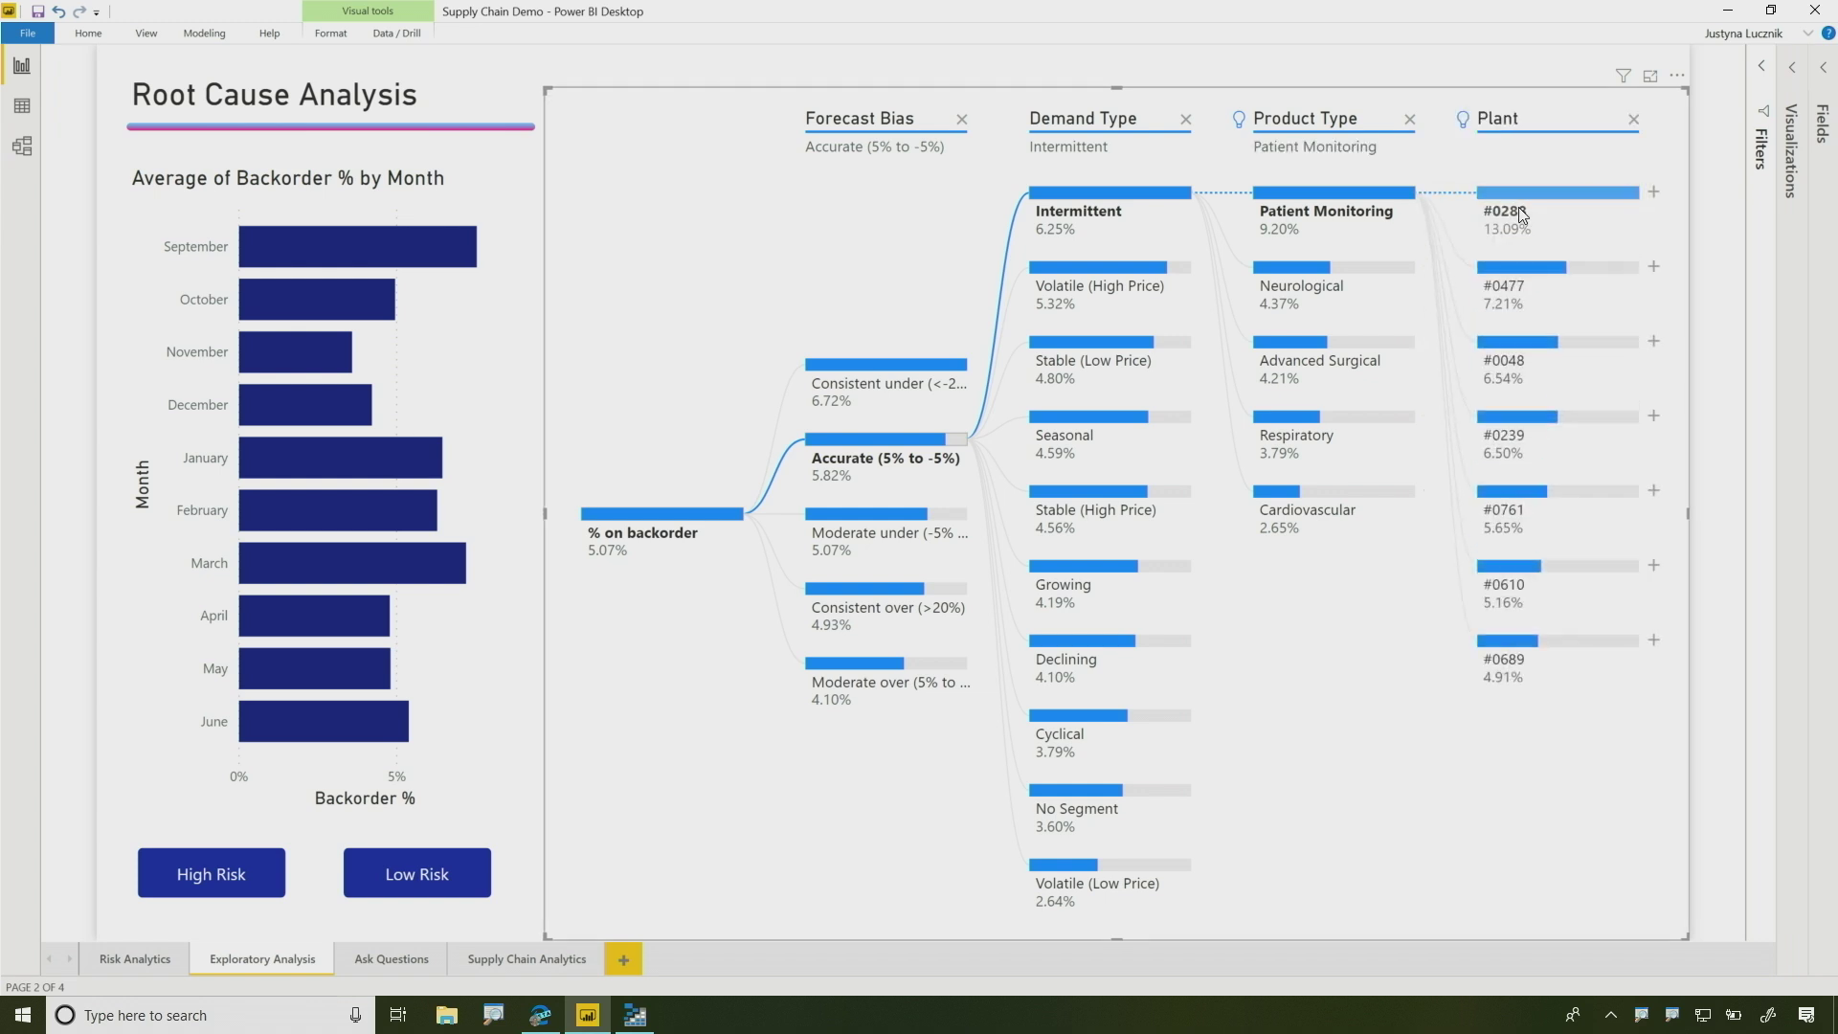
pyautogui.click(1522, 214)
pyautogui.moveTo(348, 618)
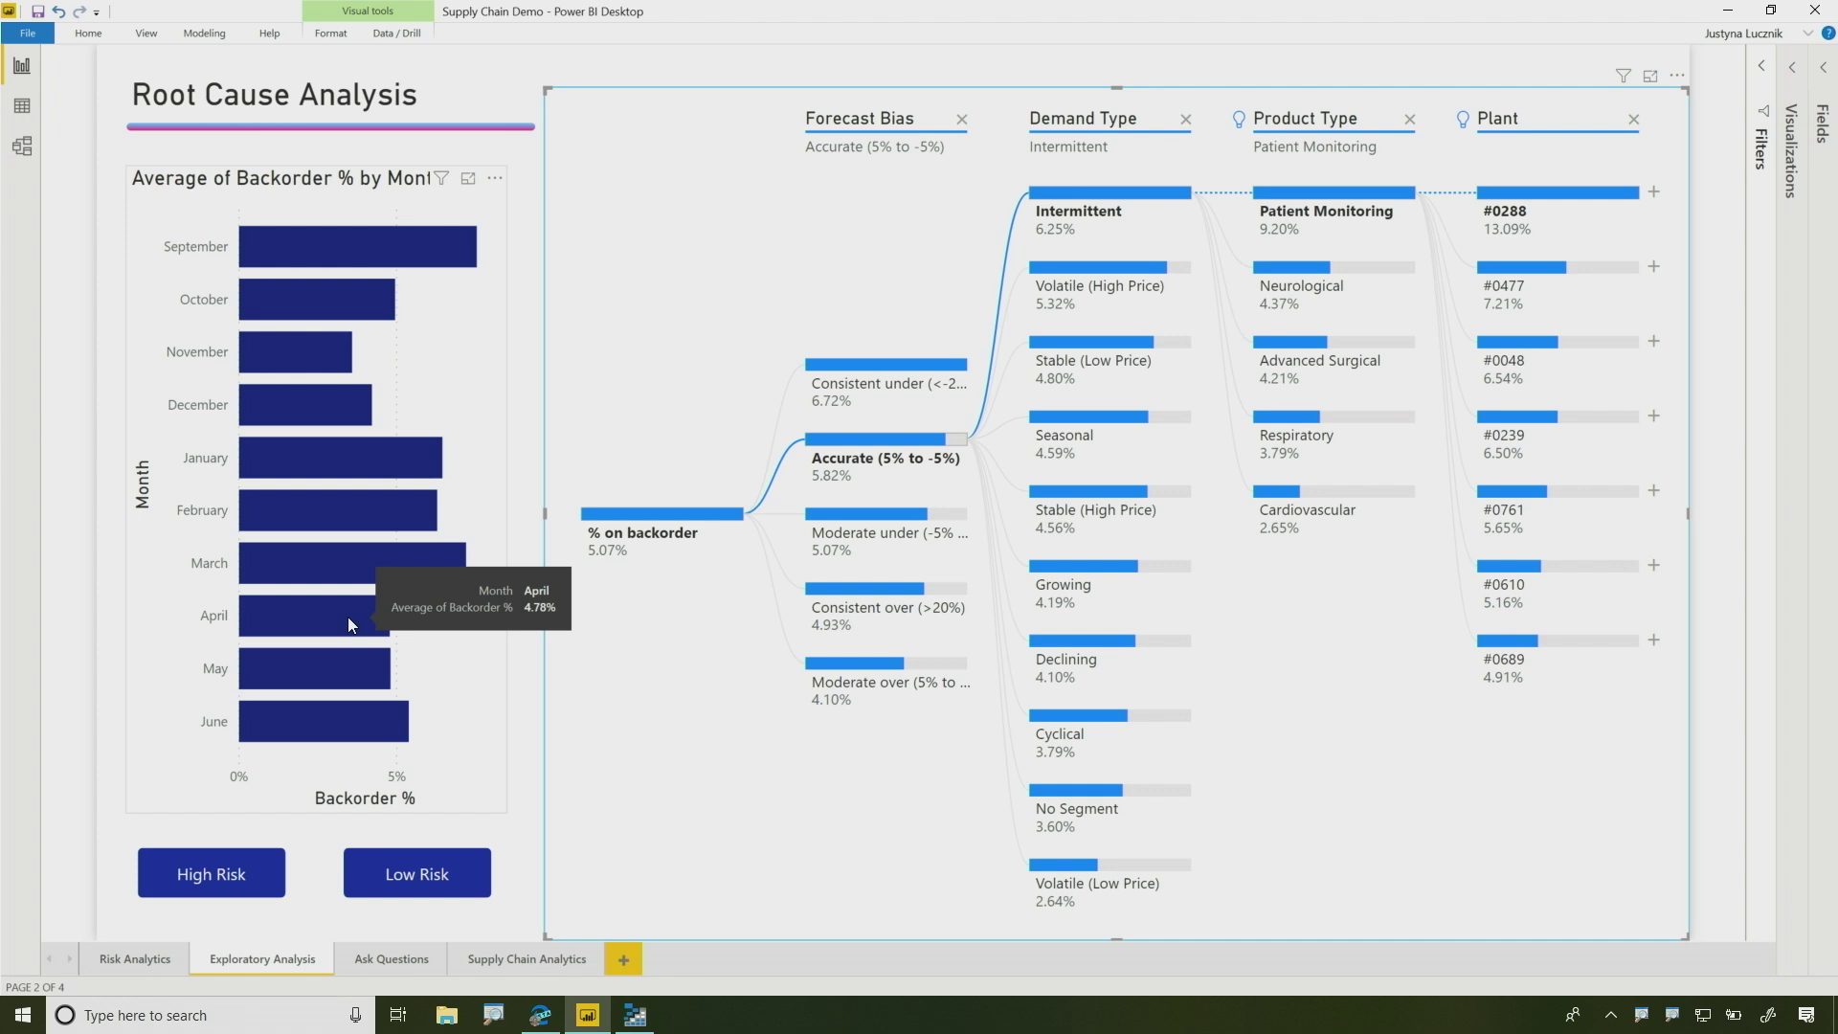
pyautogui.click(347, 617)
pyautogui.click(353, 664)
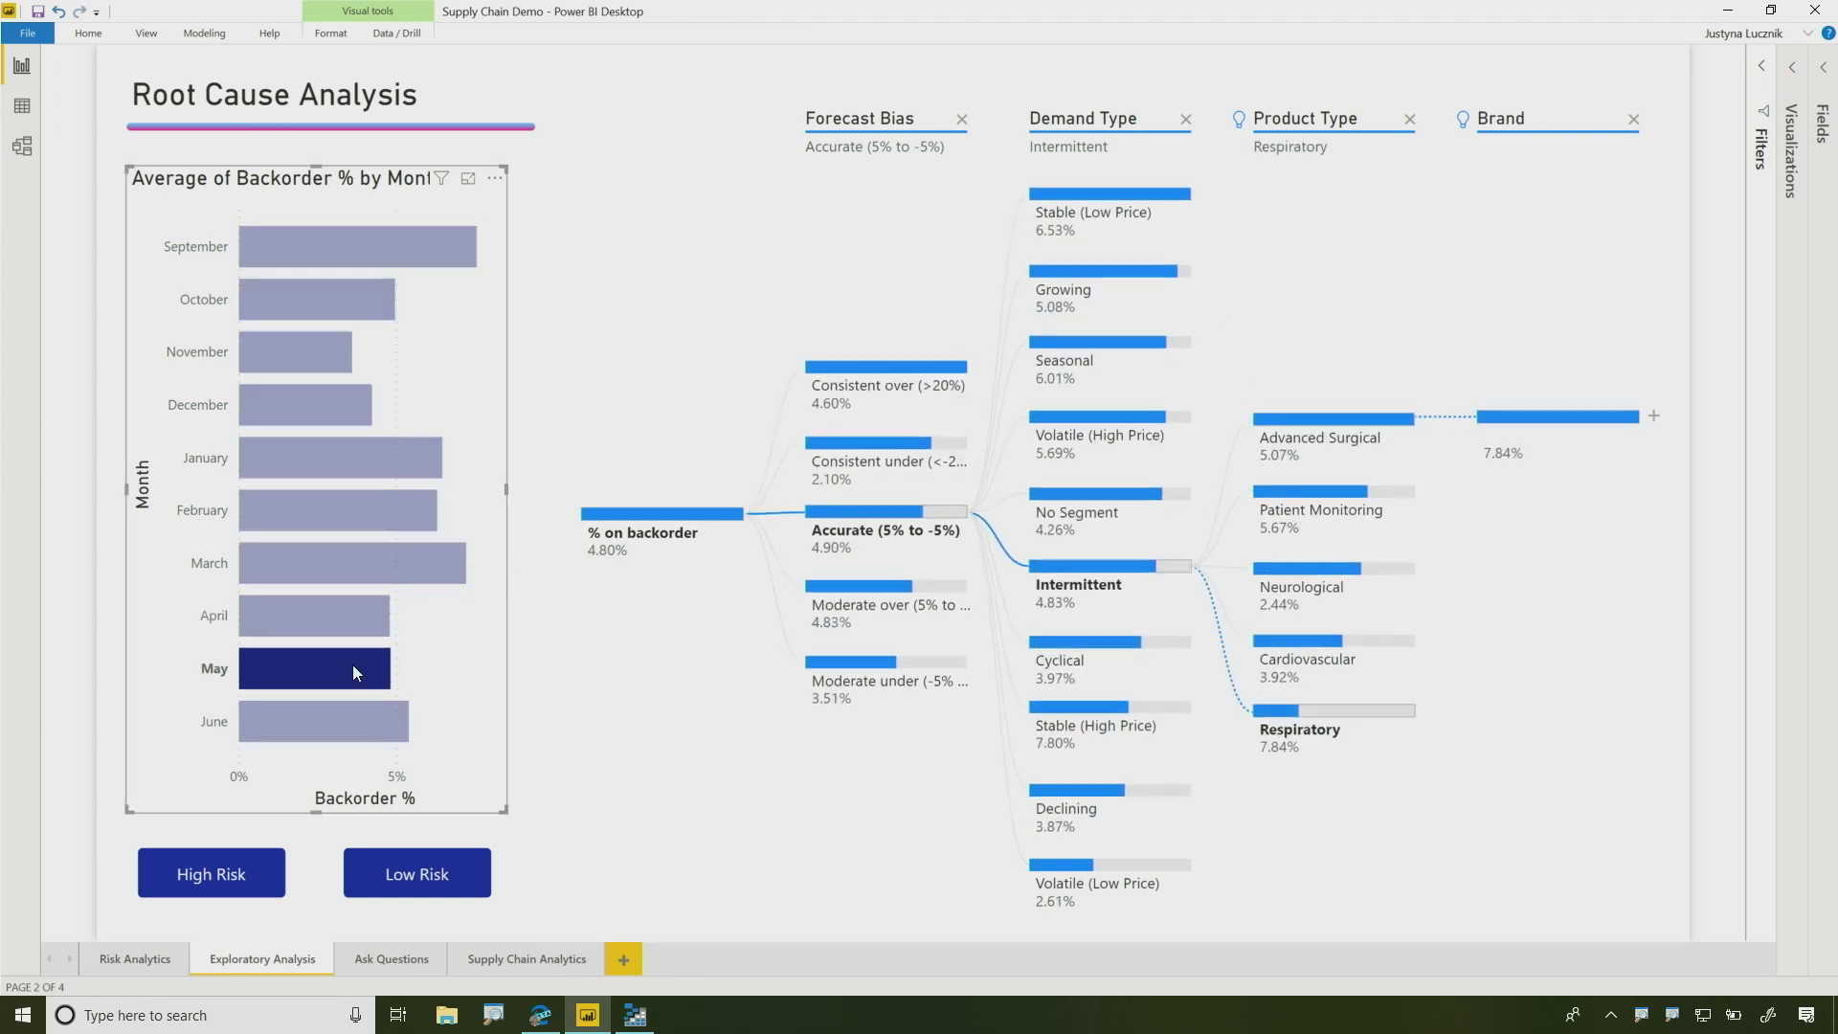
pyautogui.click(376, 718)
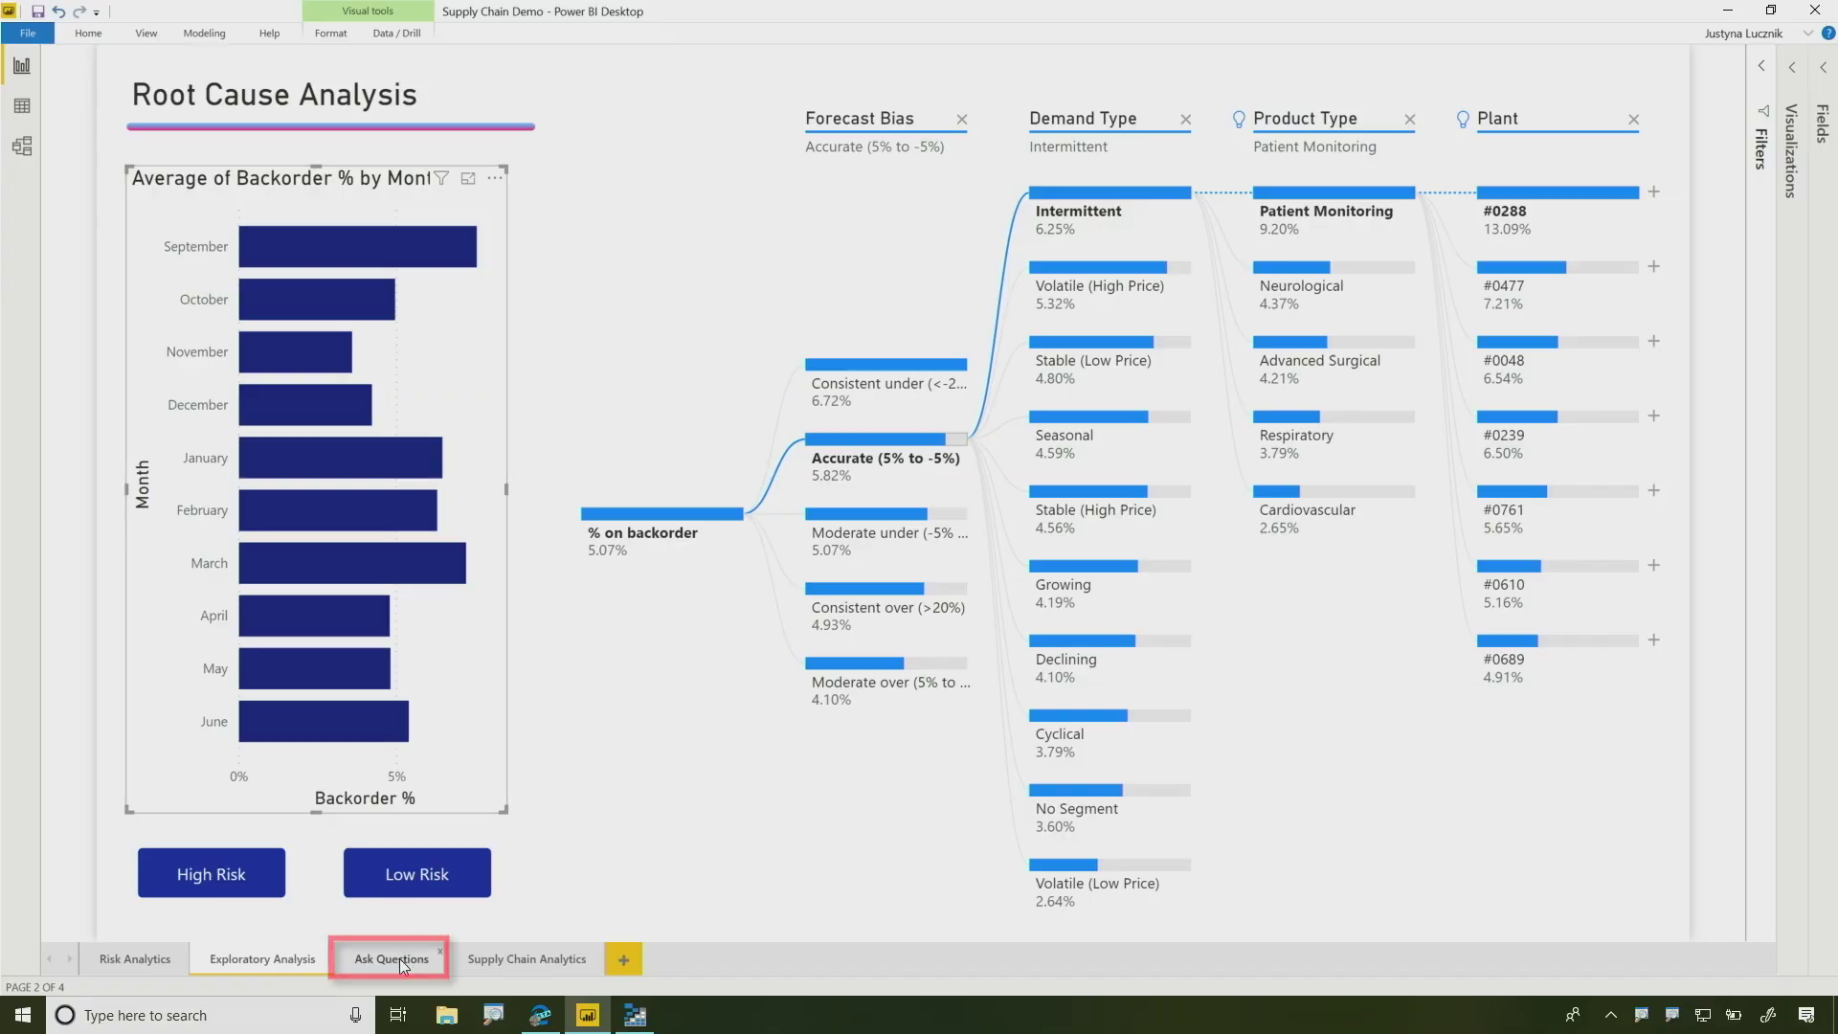
pyautogui.click(400, 958)
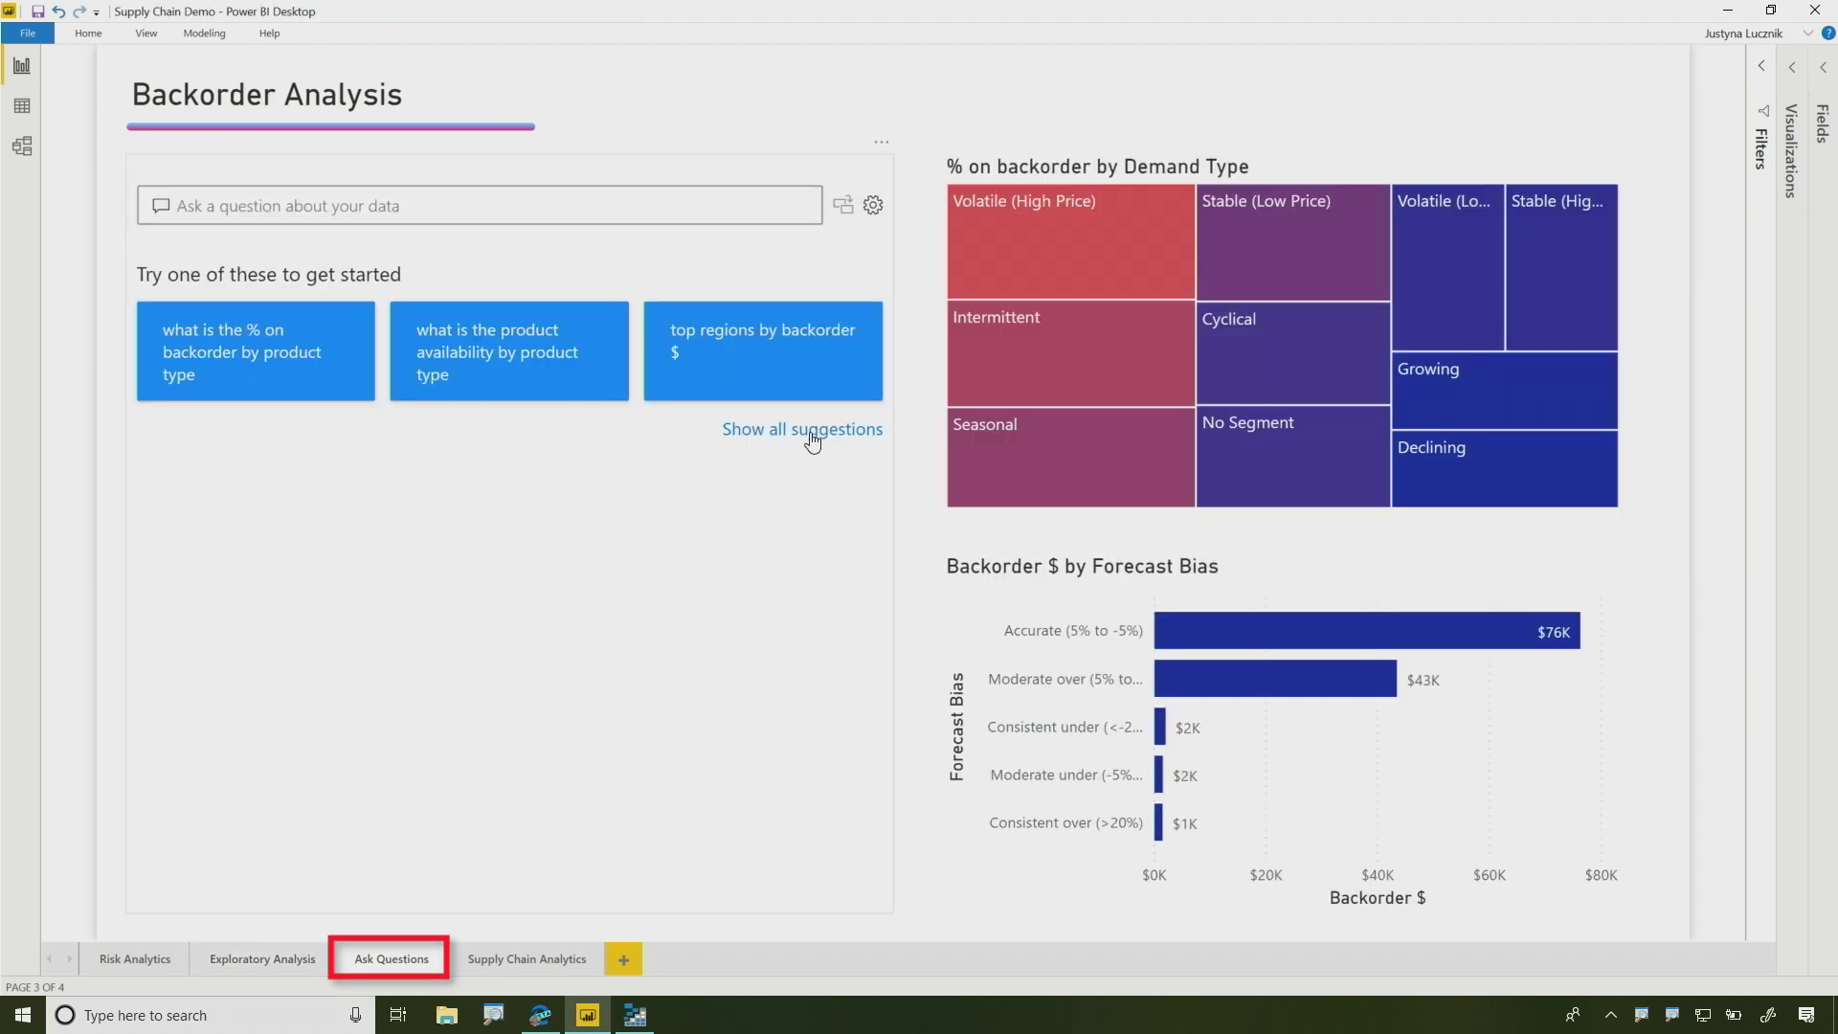
# Ask the suggested % on backorder by product type question, cross-filtering to Patient Monitoring then Advanced Surgical.
pyautogui.click(811, 437)
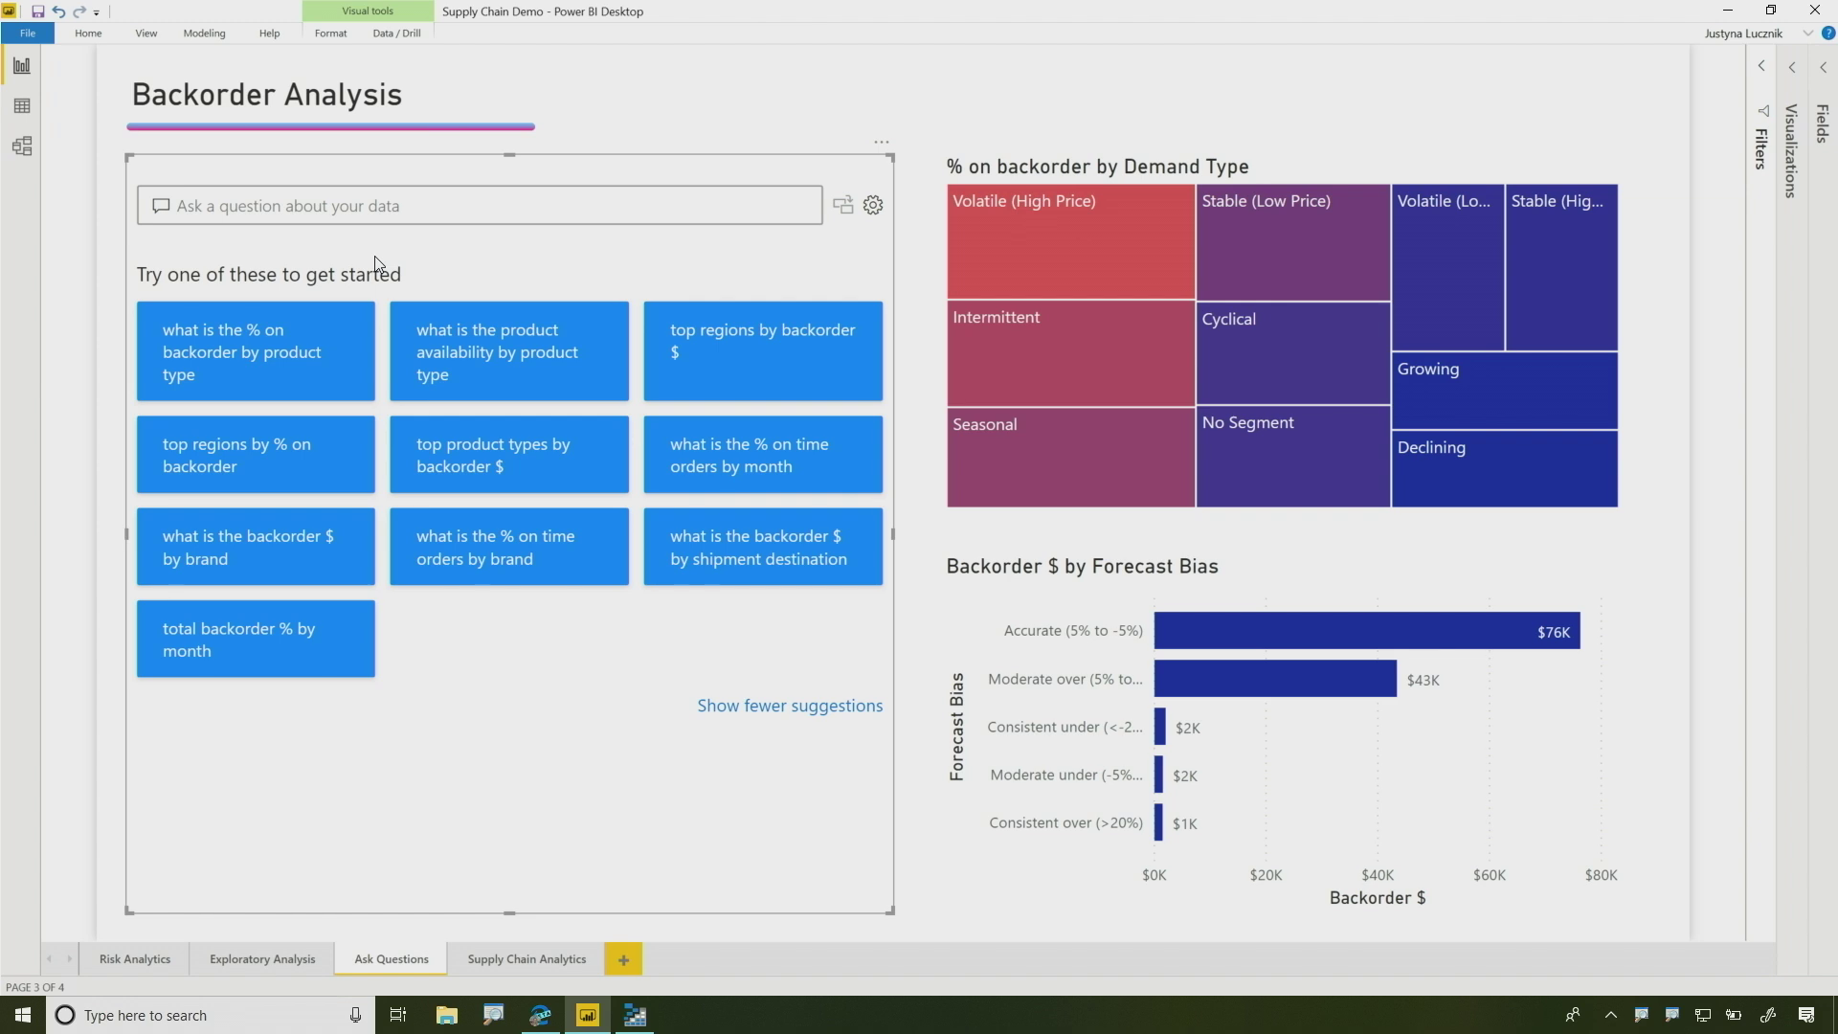
pyautogui.click(284, 350)
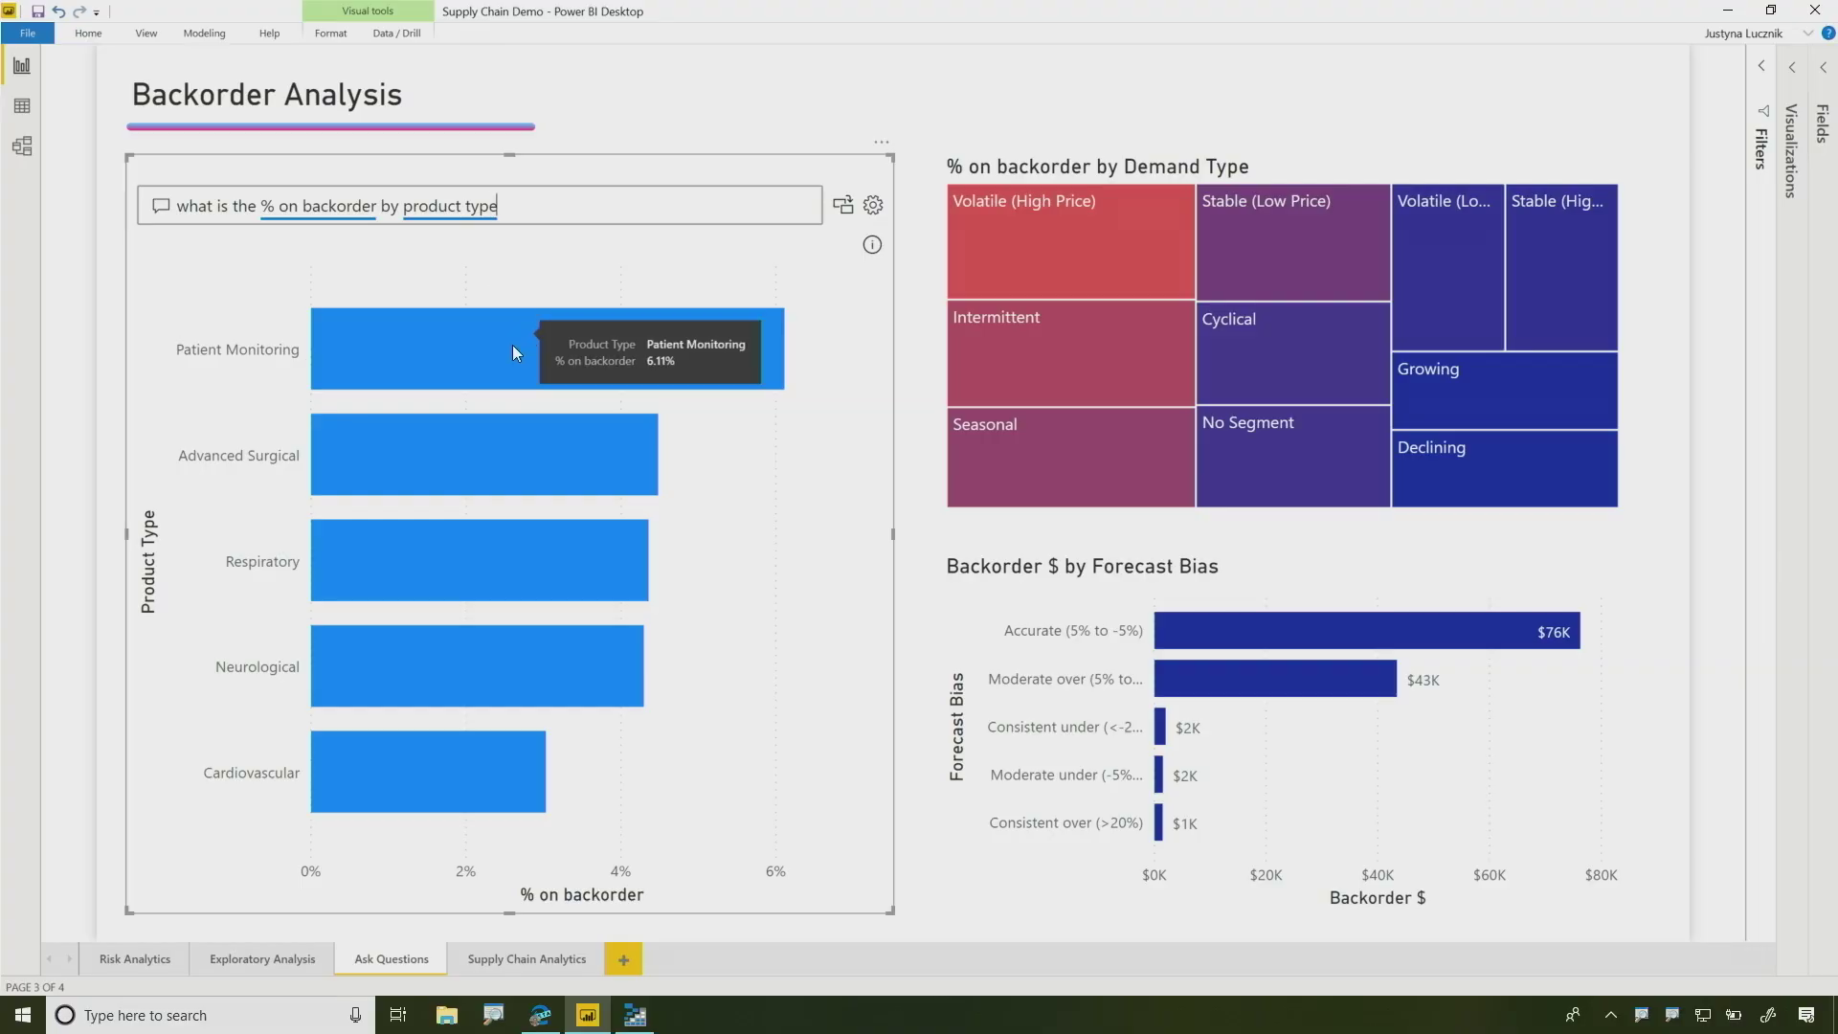
pyautogui.click(470, 362)
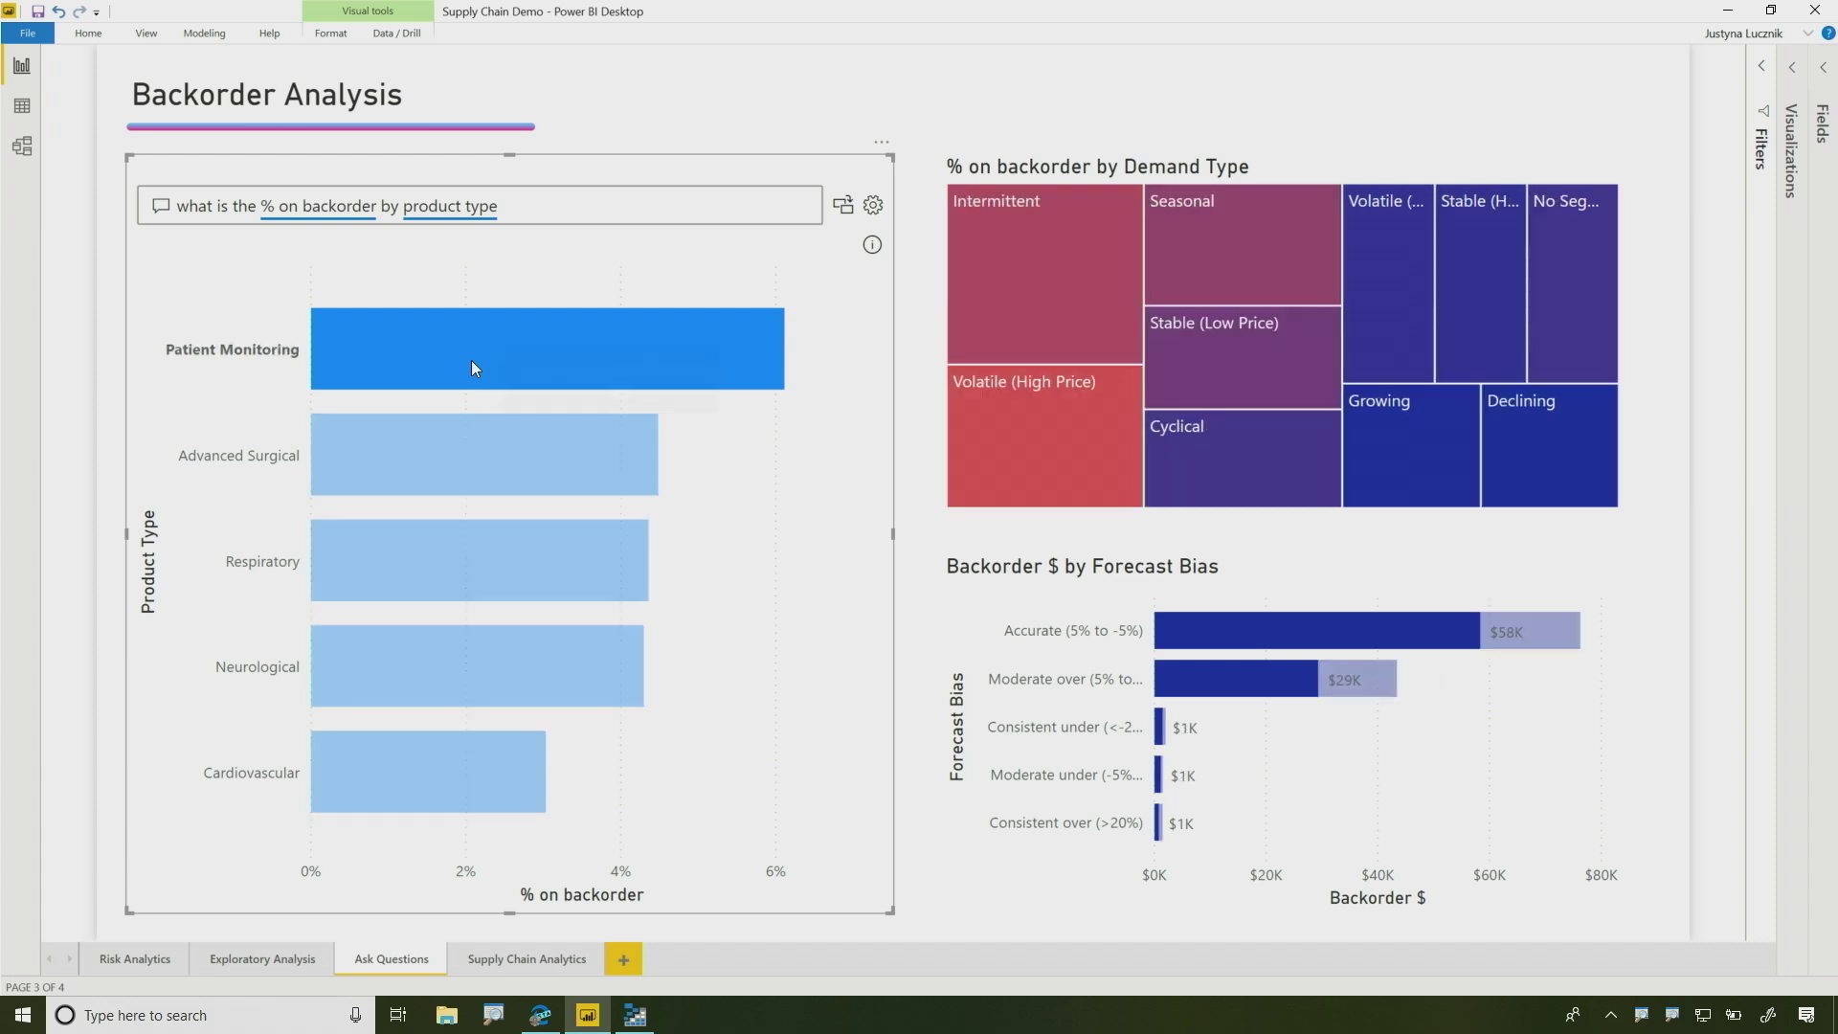
pyautogui.click(497, 461)
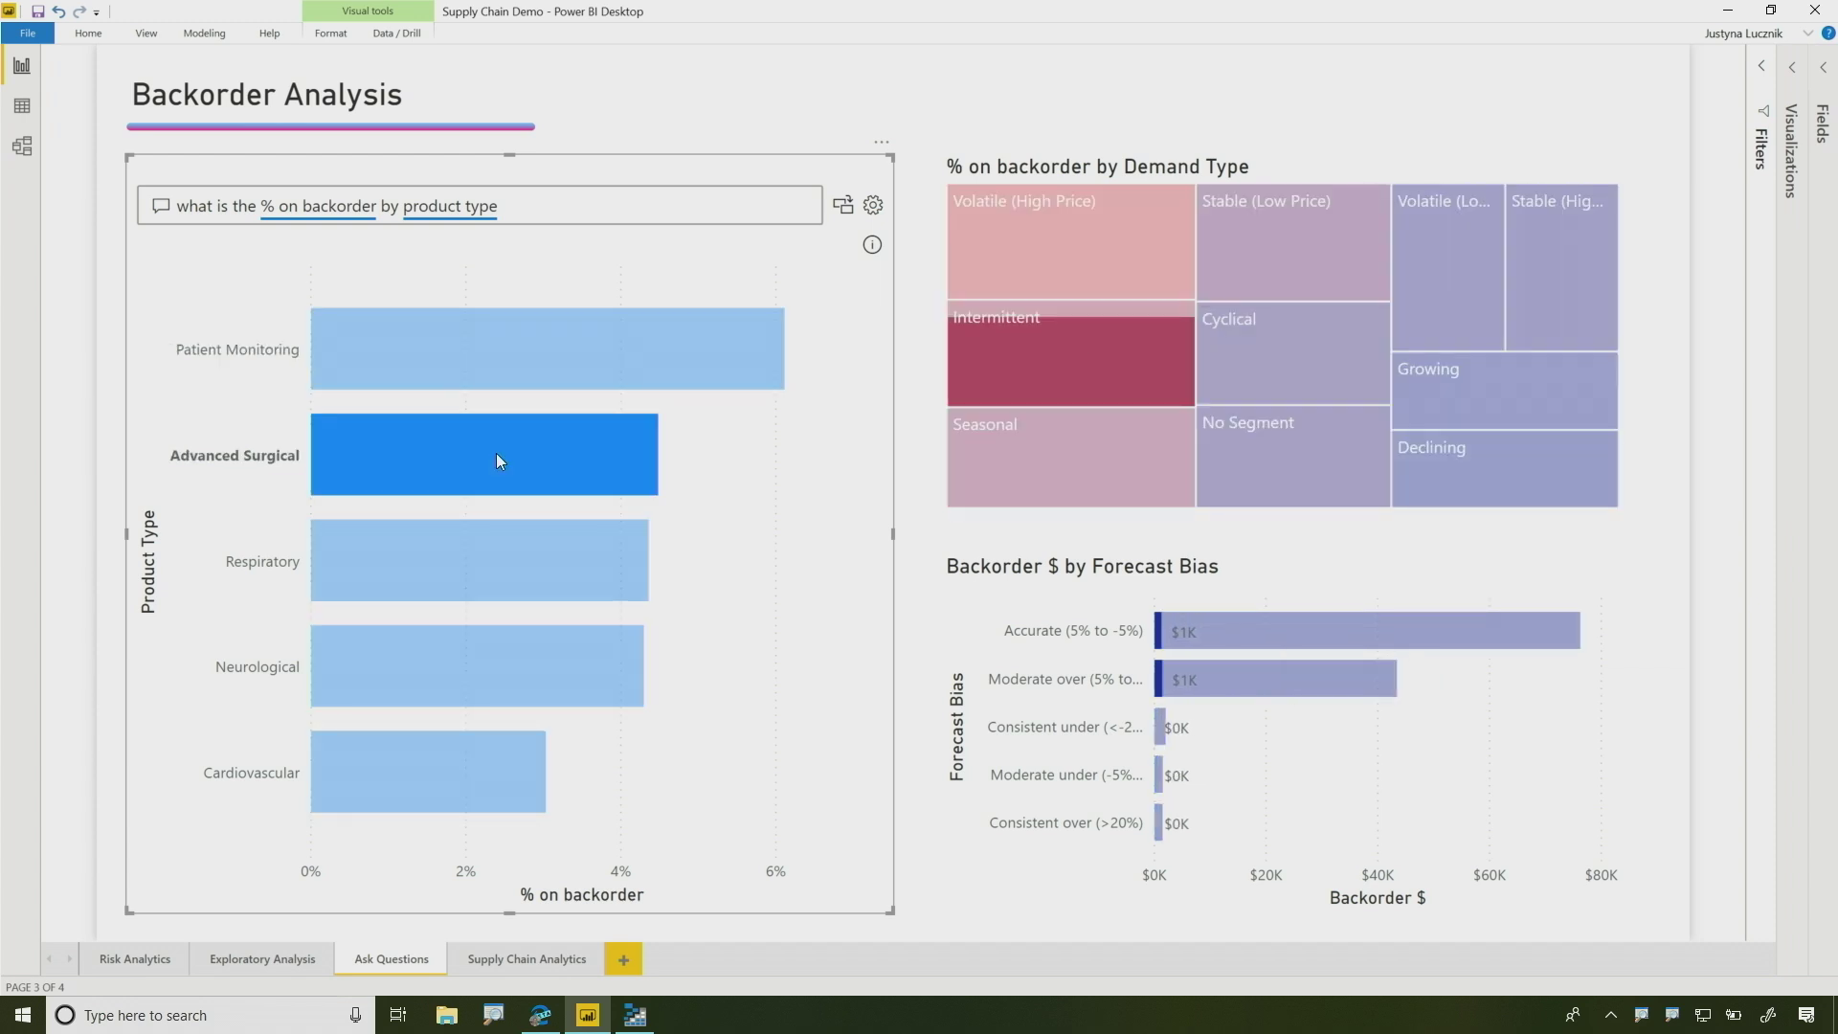
pyautogui.moveTo(500, 205); pyautogui.dragTo(151, 199)
# Replace the question with '% out of stock by product type' and open Teach Q&A for it.
pyautogui.press('BackSpace')
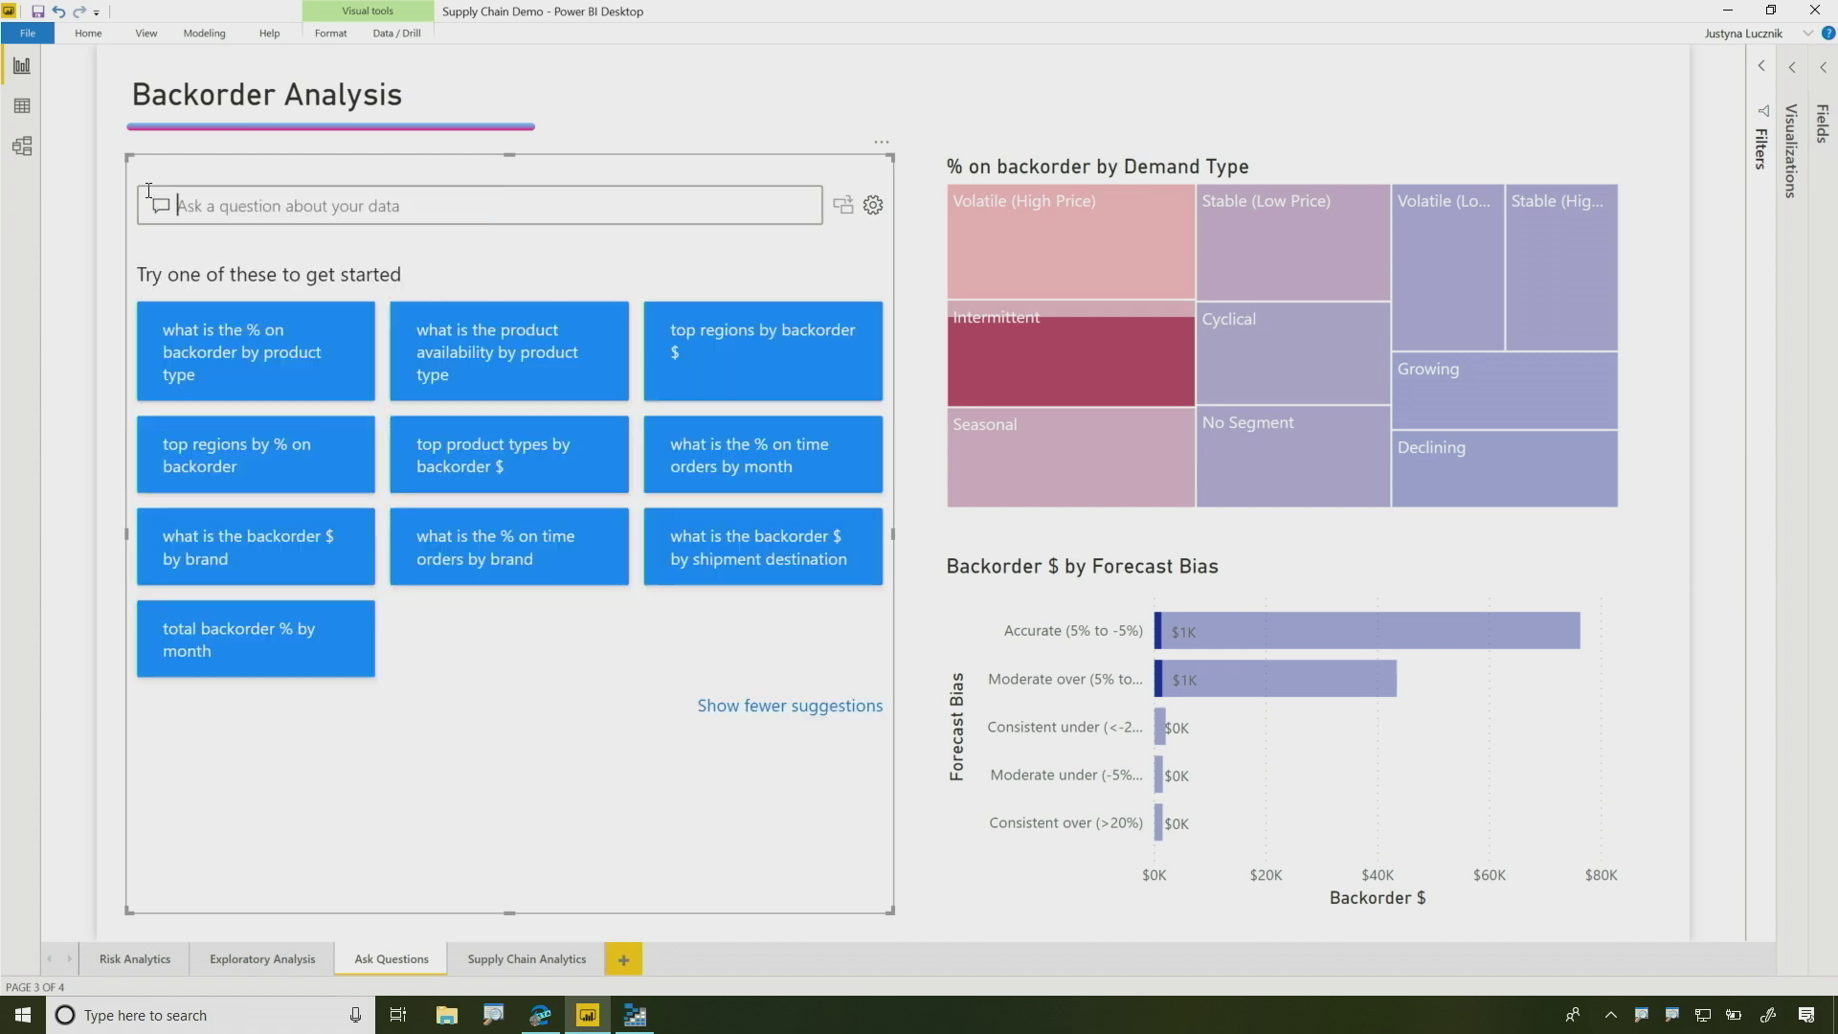
pyautogui.write('backorder')
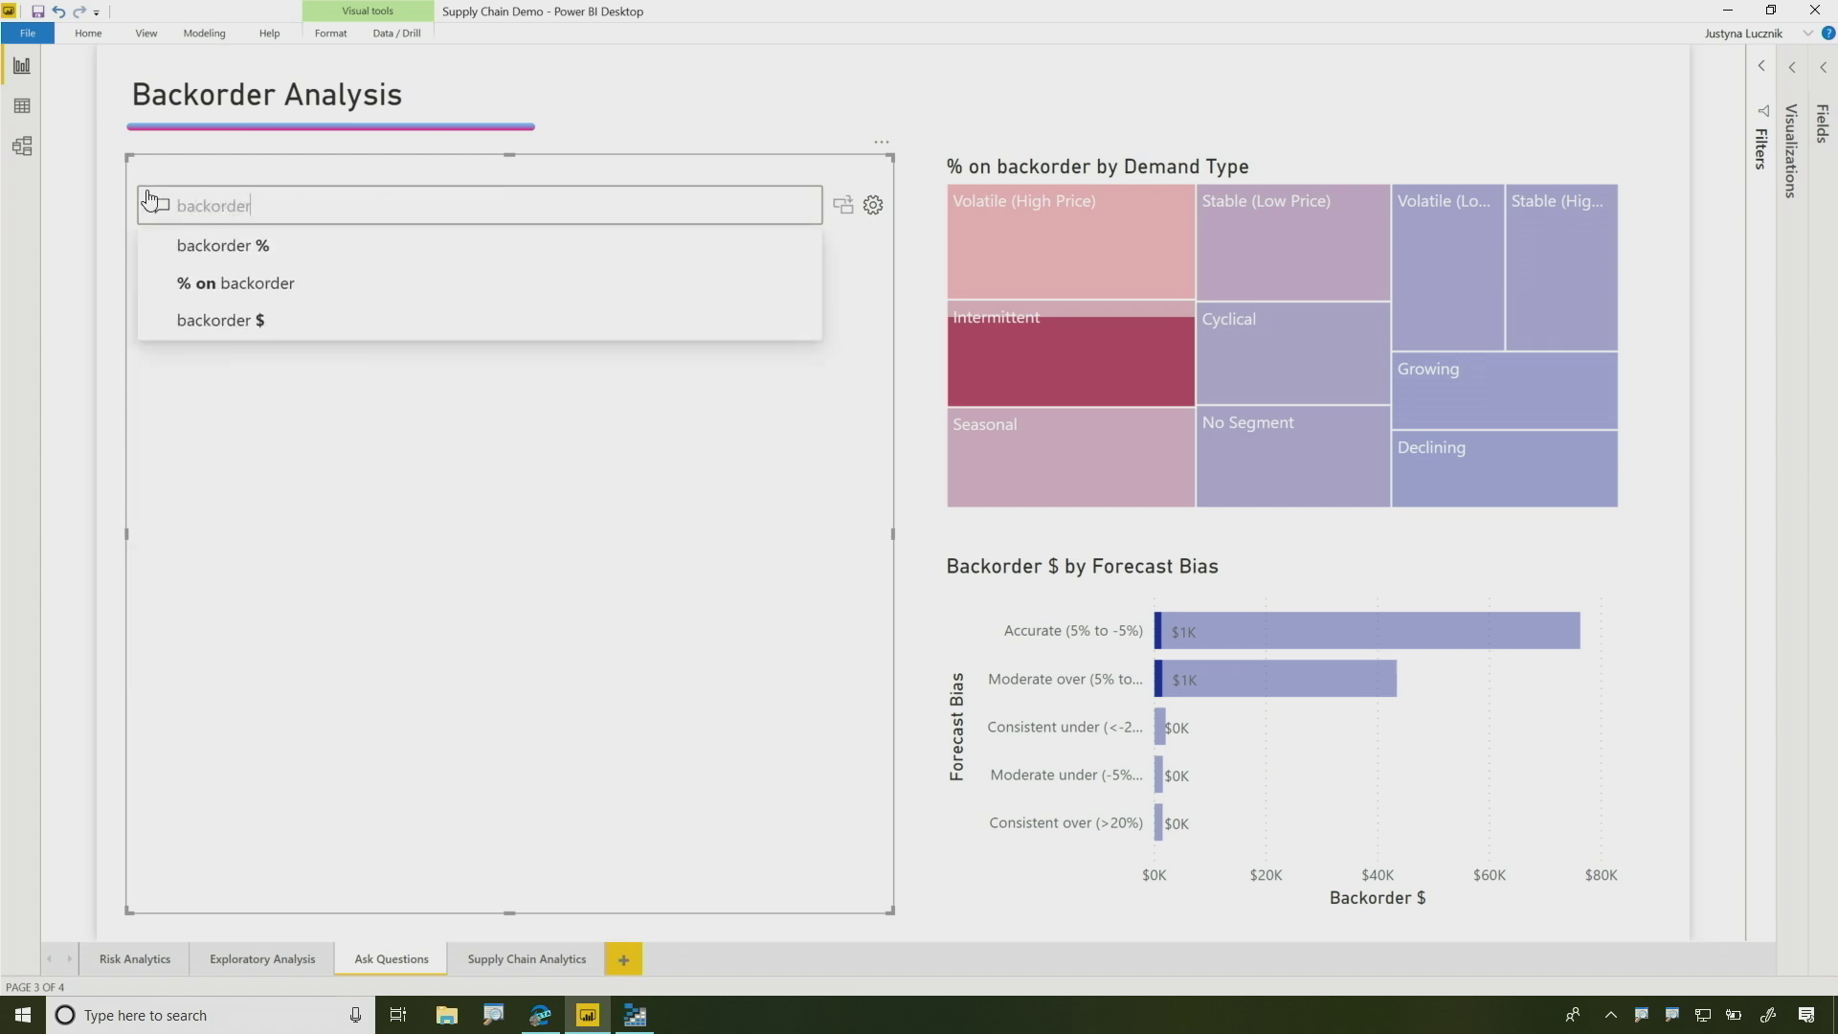
pyautogui.write(' $ by area')
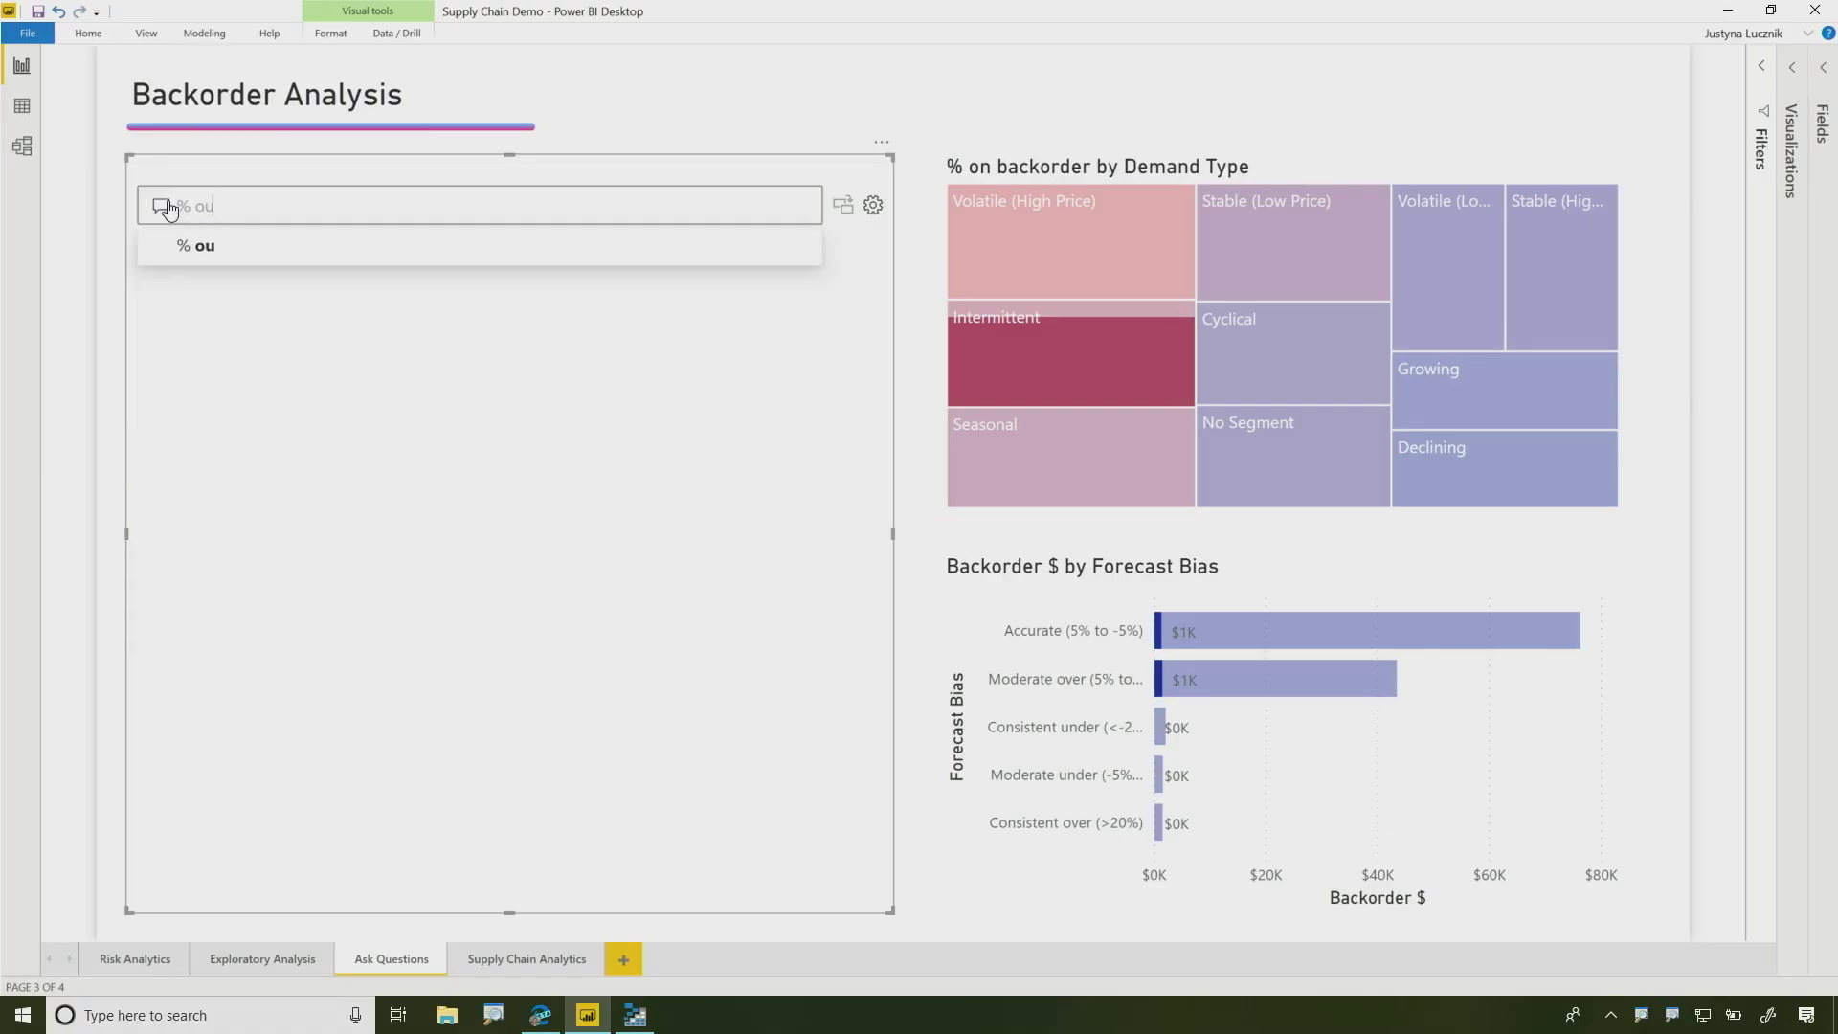
pyautogui.write('ck by')
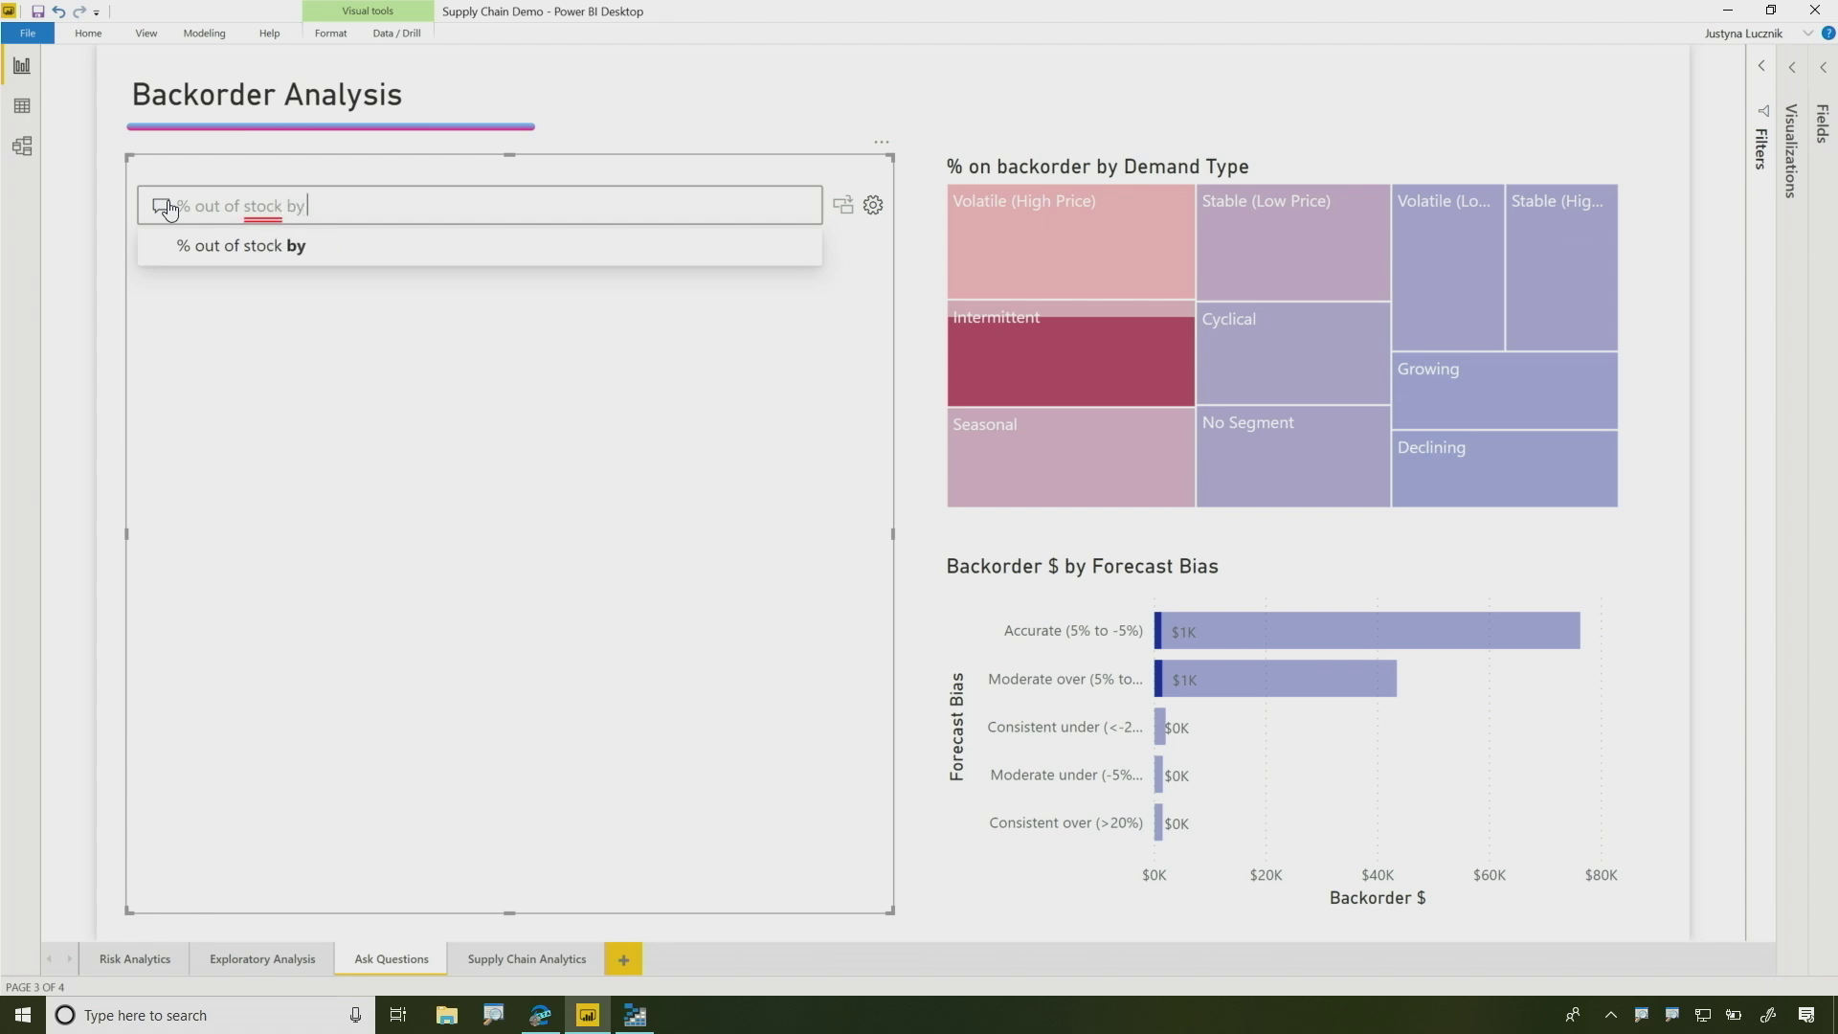
pyautogui.write(' product type')
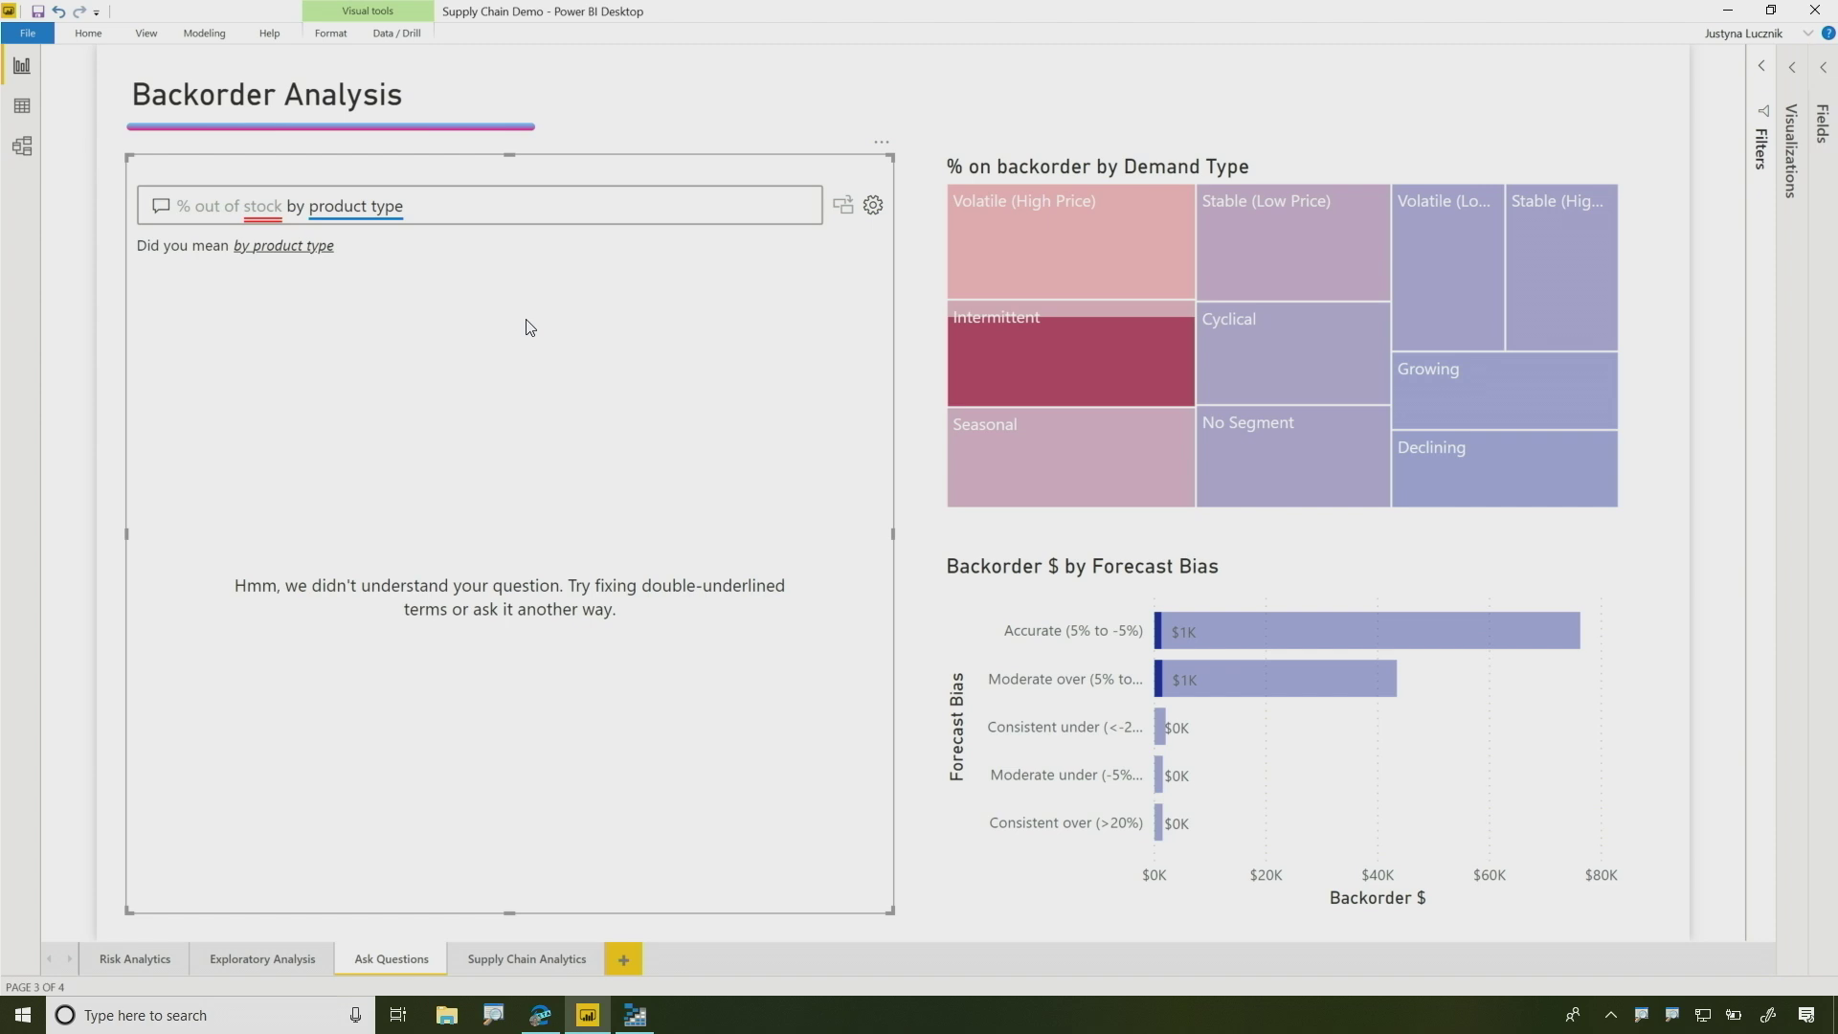
pyautogui.click(864, 218)
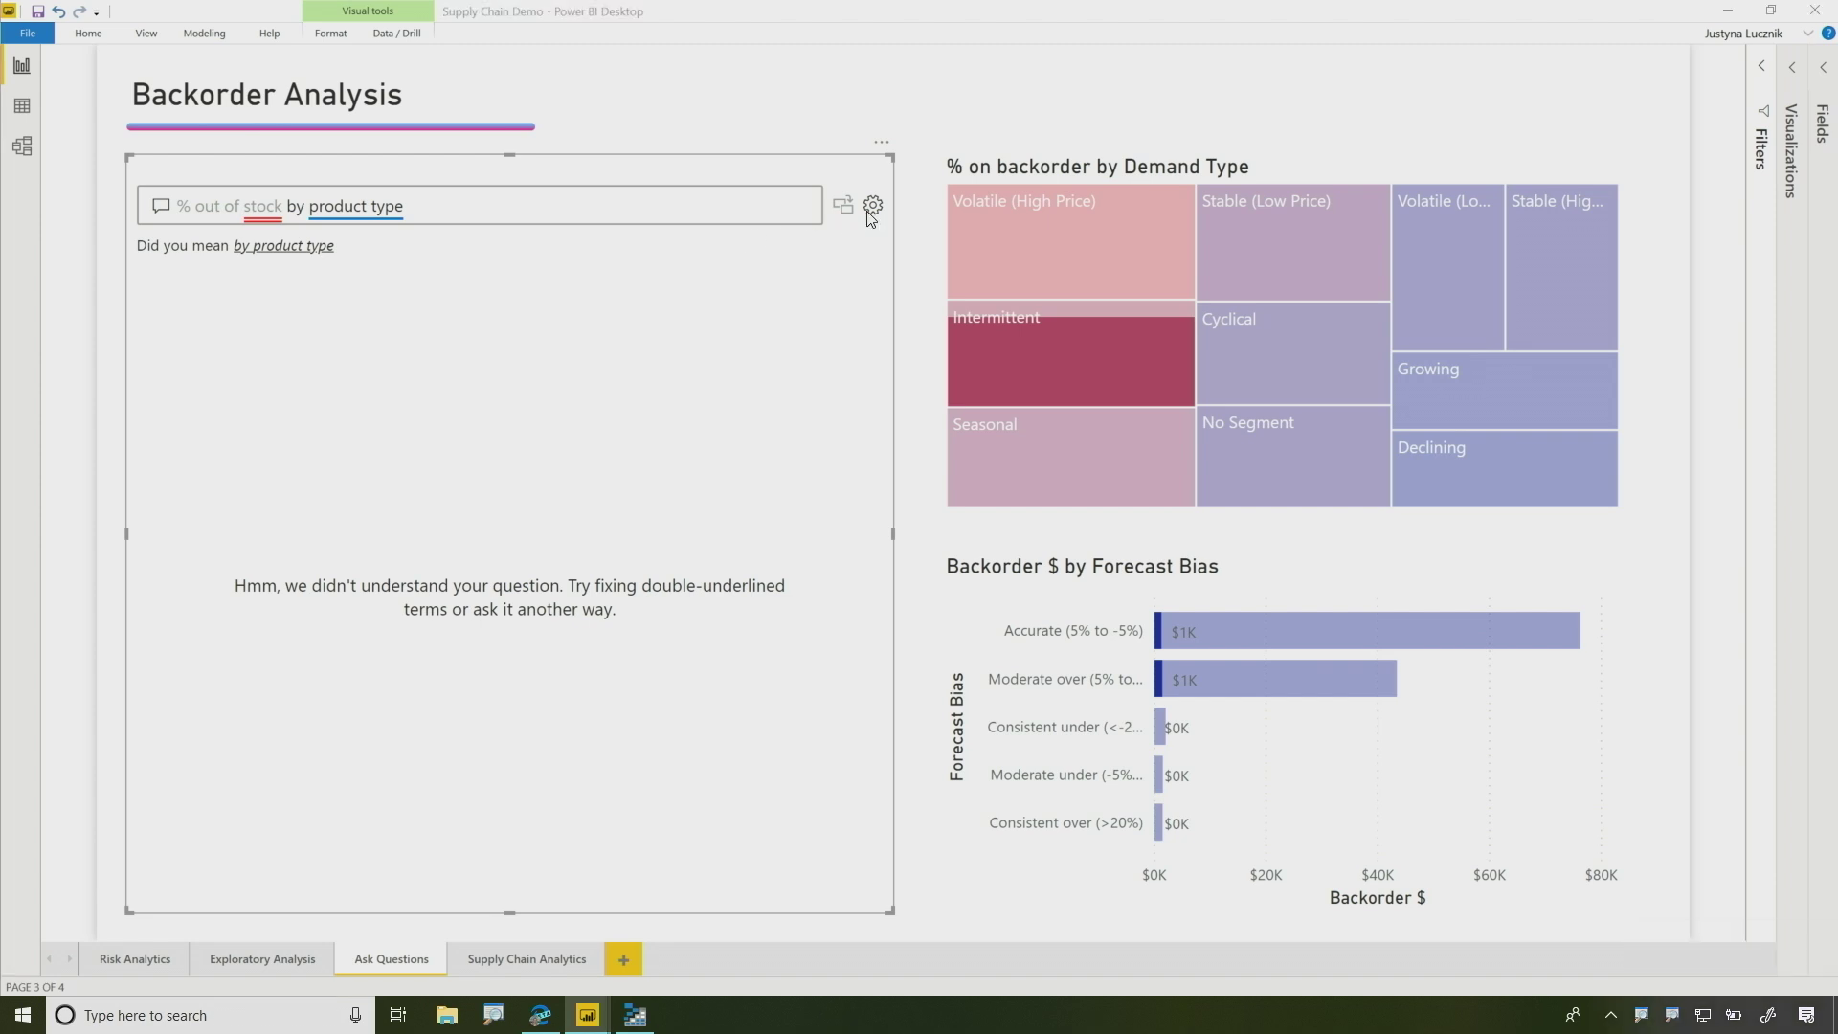
pyautogui.click(359, 323)
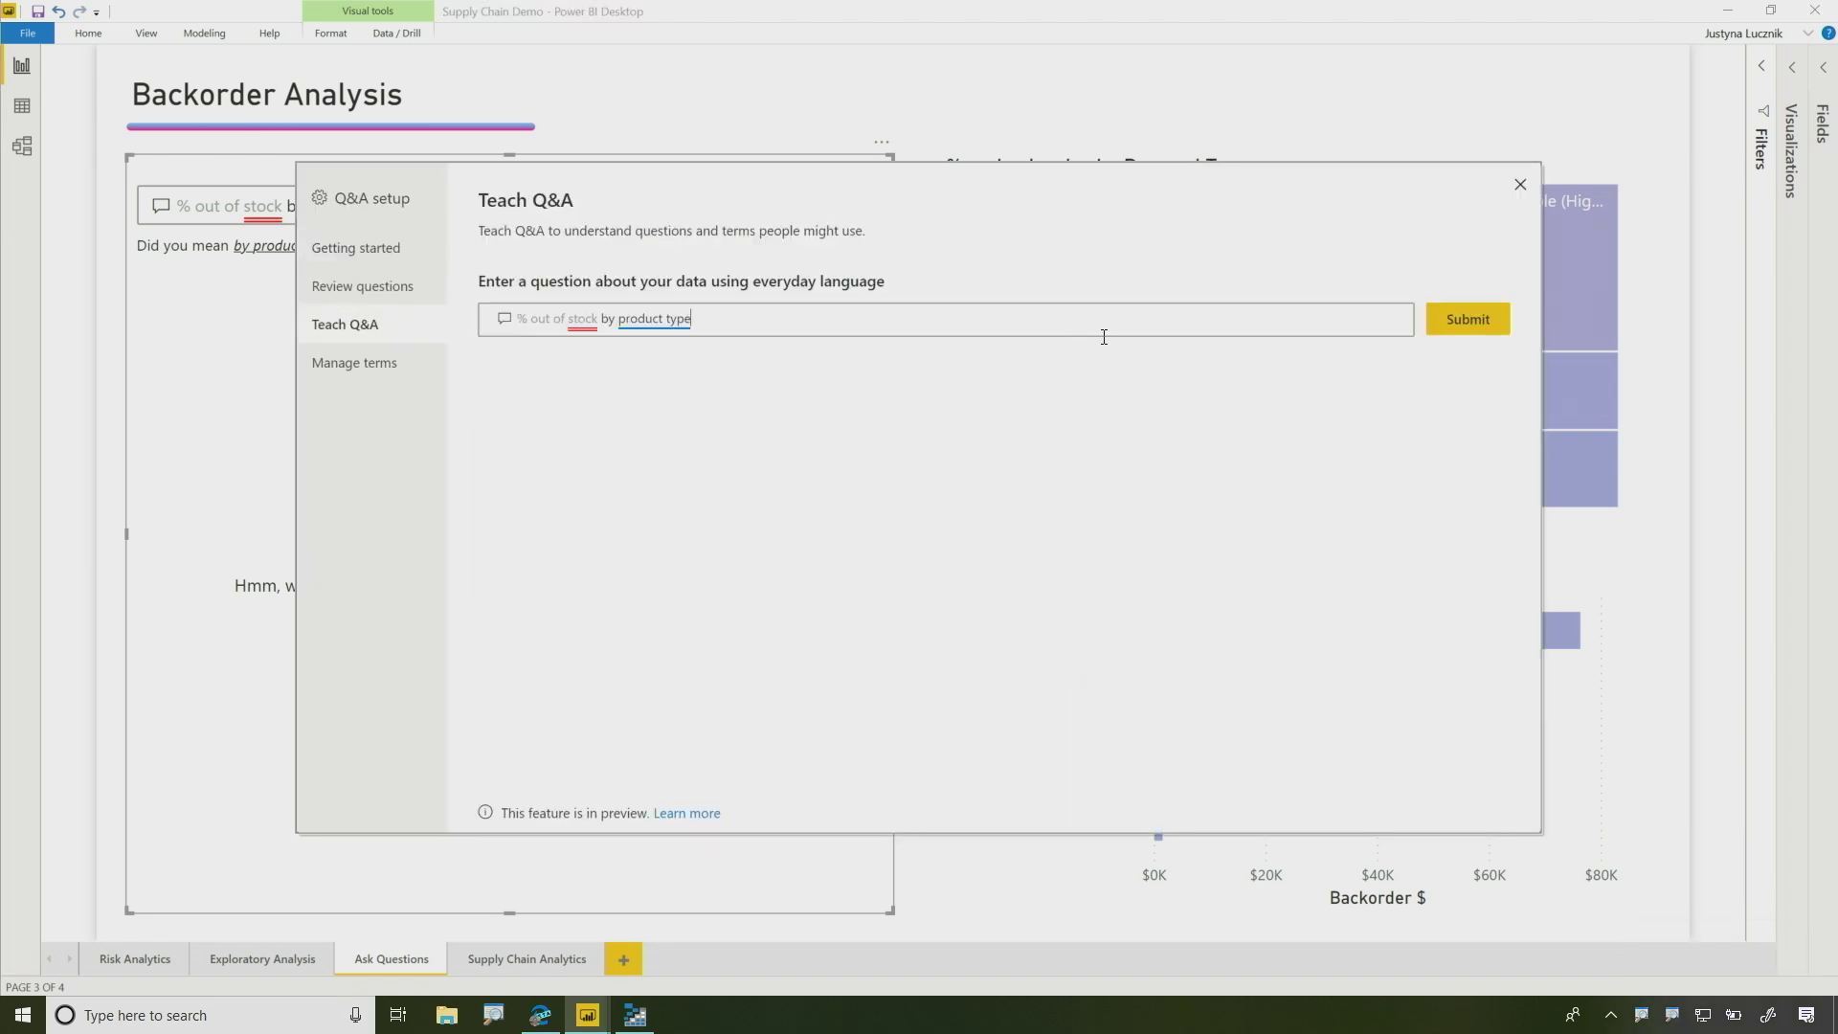
# Submit the question and widen the unknown term to cover '% out of stock'.
pyautogui.click(1469, 326)
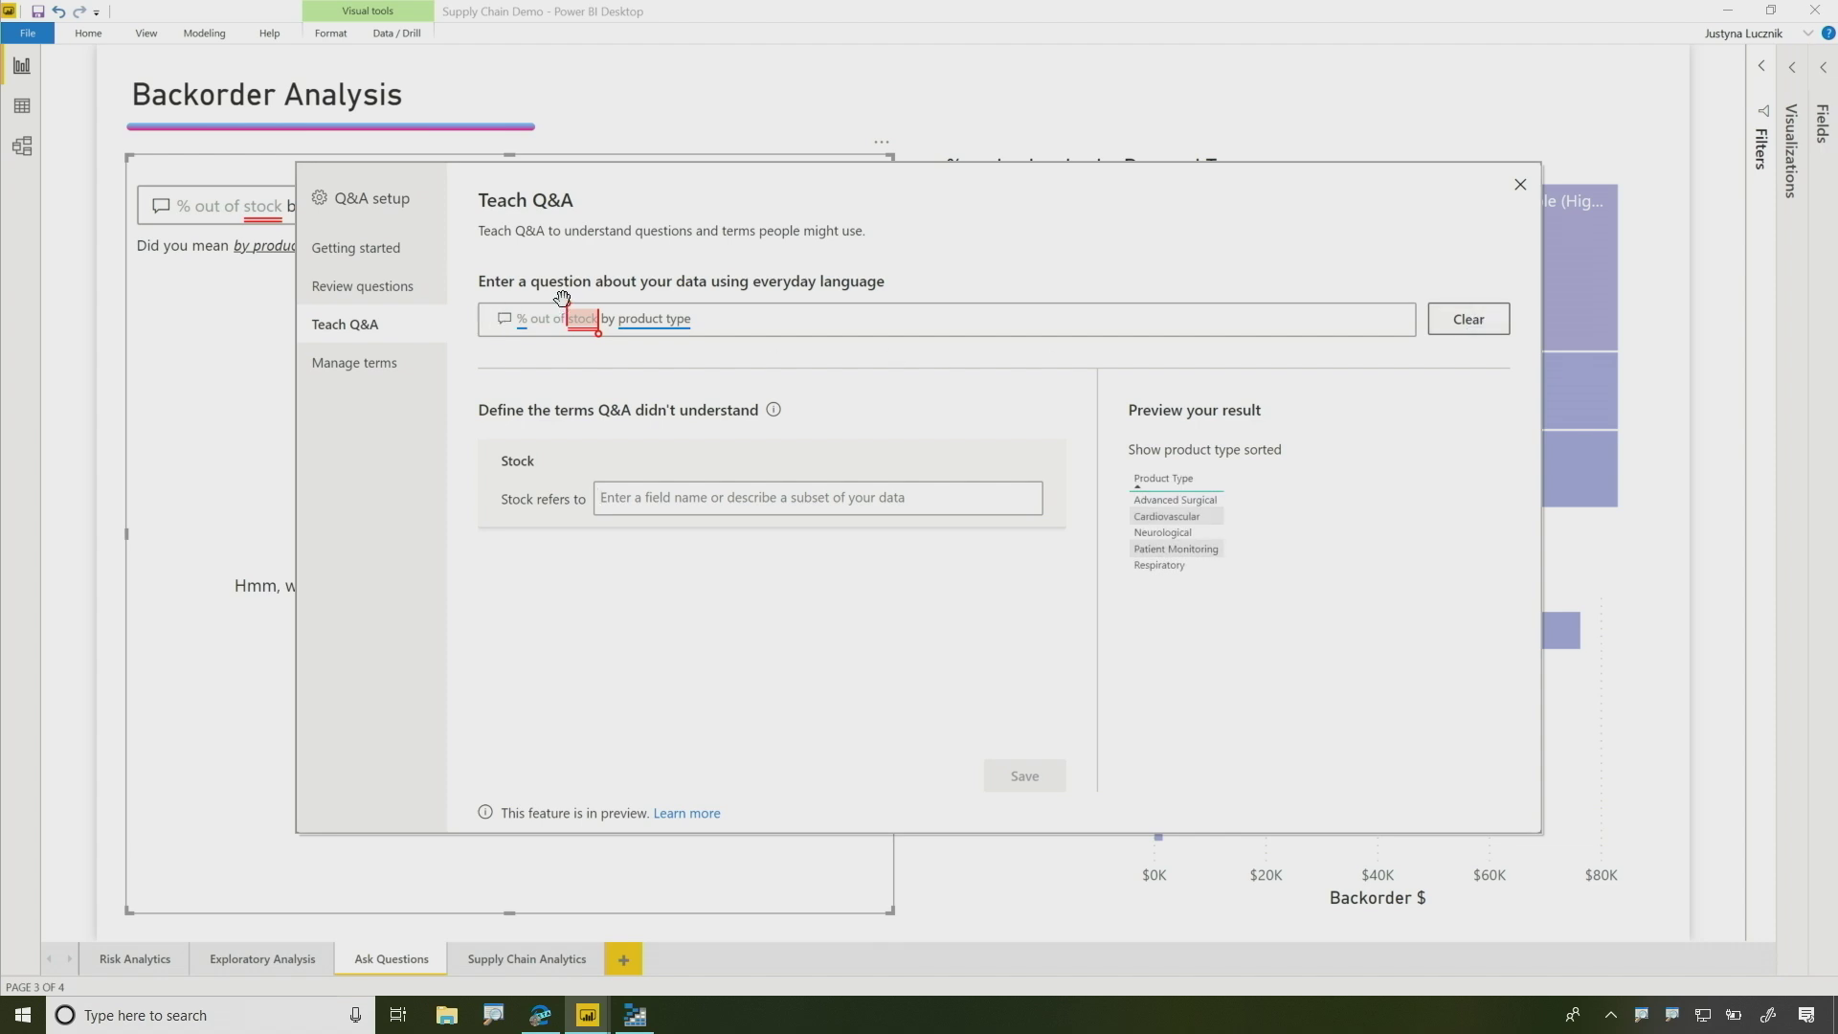
pyautogui.moveTo(563, 301); pyautogui.dragTo(516, 302)
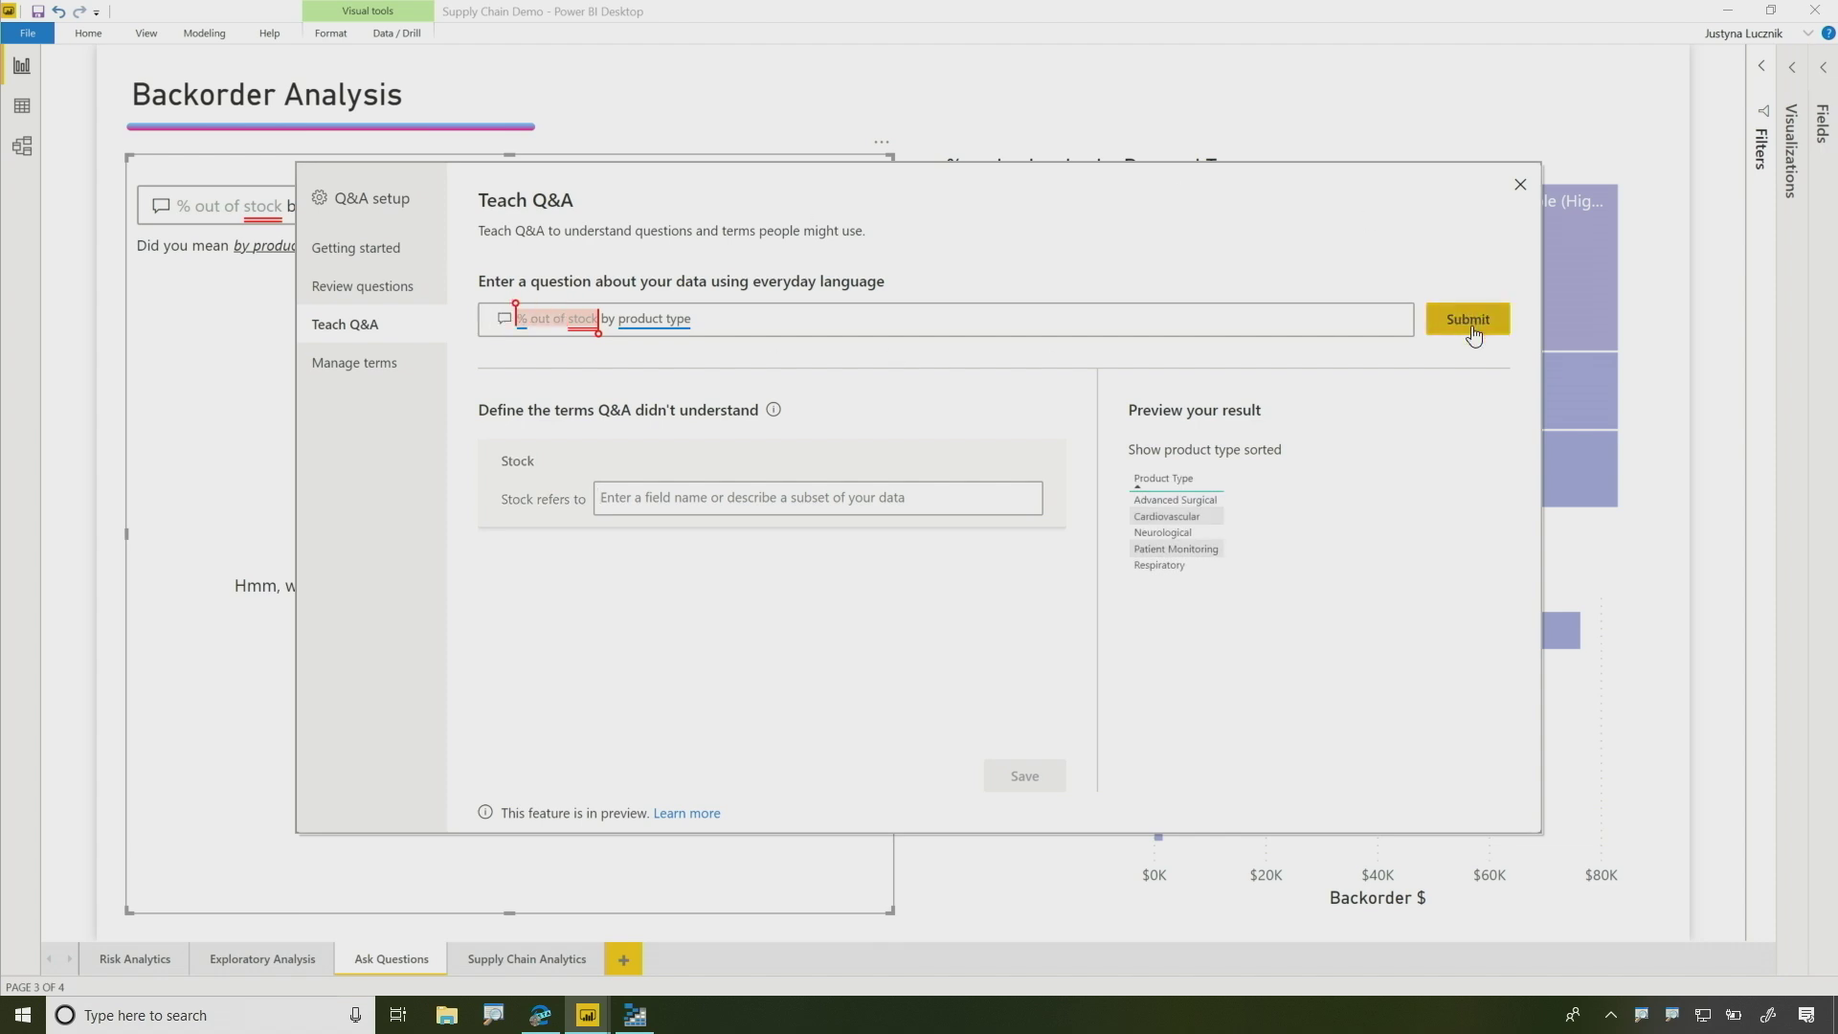
pyautogui.click(1469, 322)
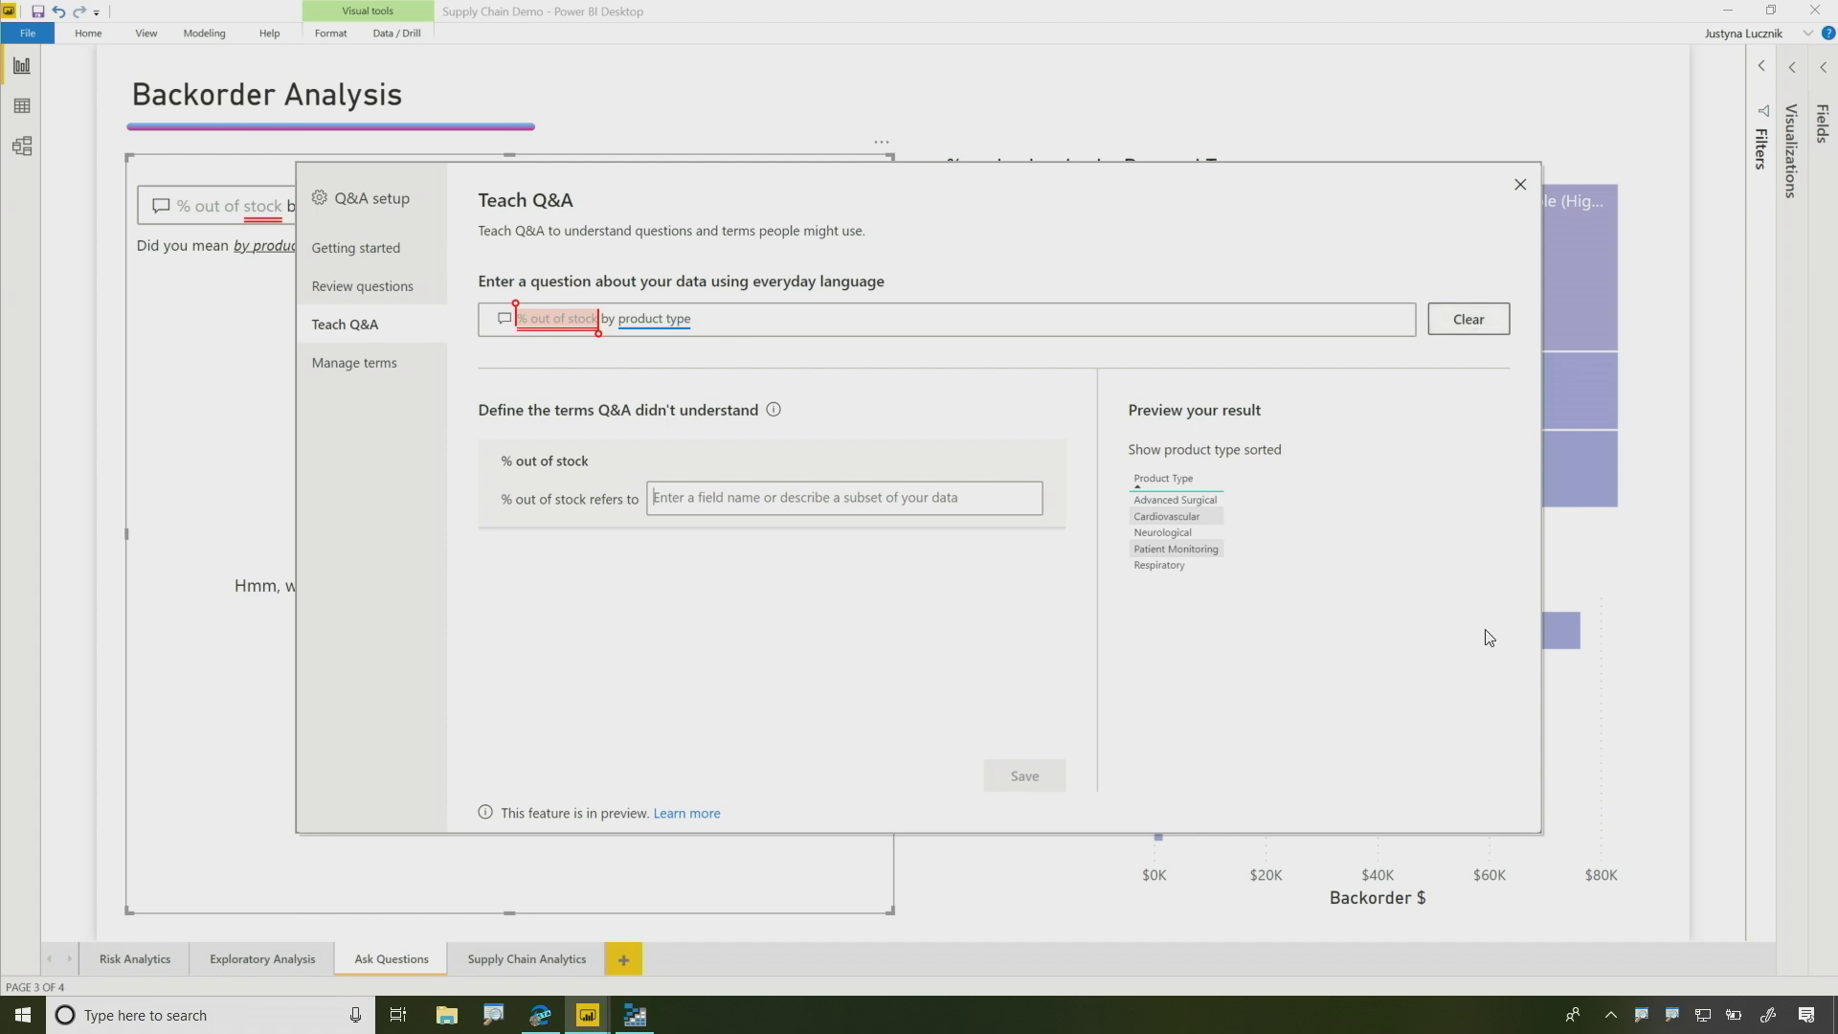
# Define '% out of stock' as referring to % on backorder.
pyautogui.write('% on bac')
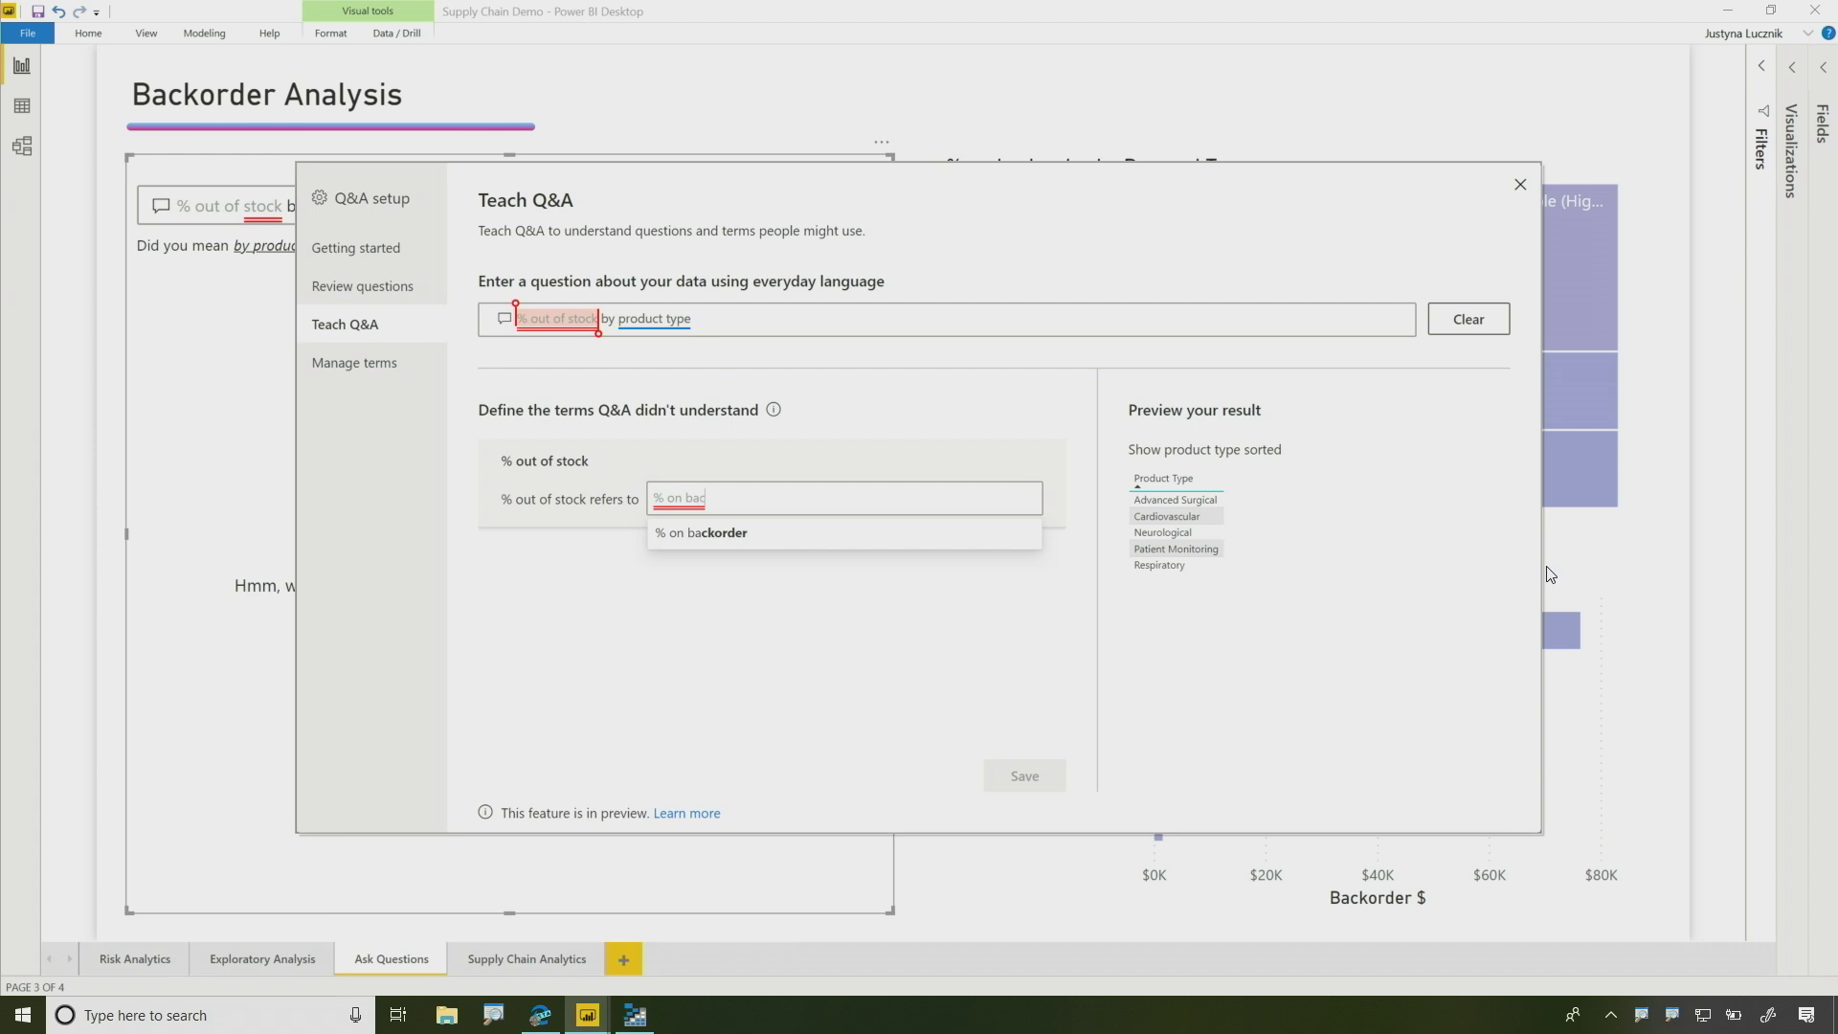
pyautogui.write('korder')
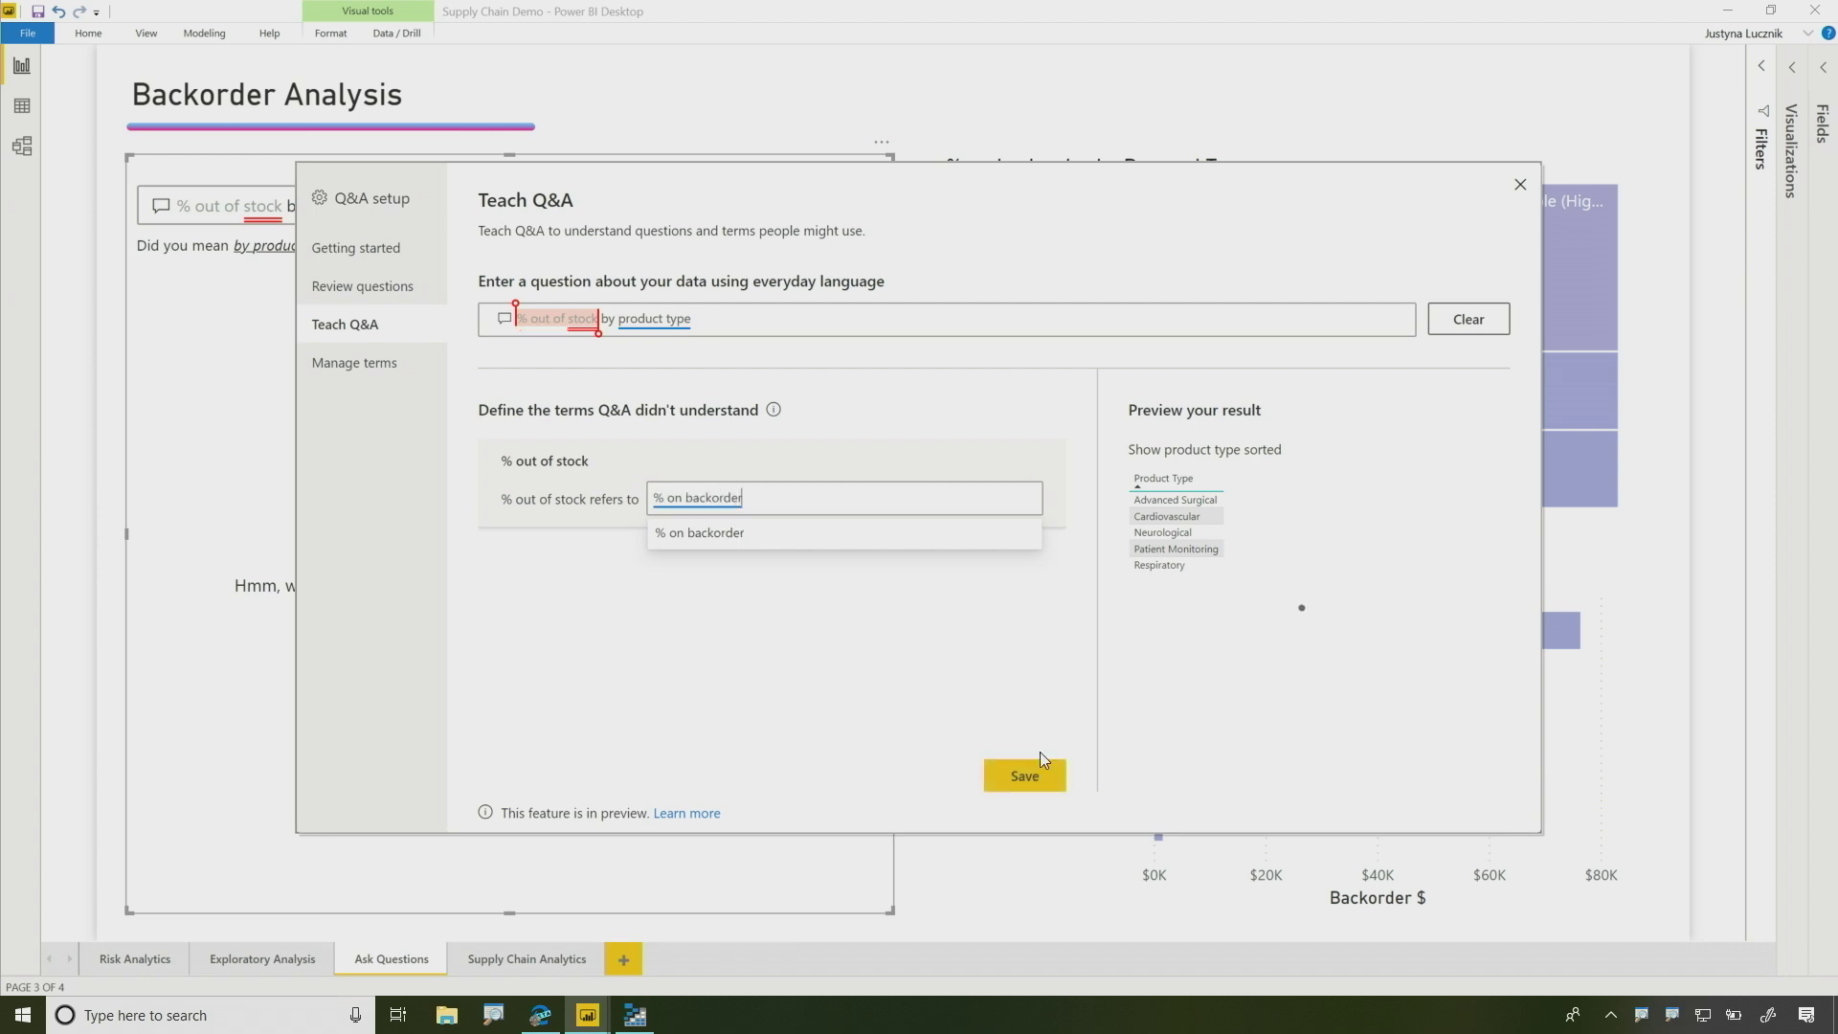
pyautogui.click(1042, 752)
pyautogui.click(754, 632)
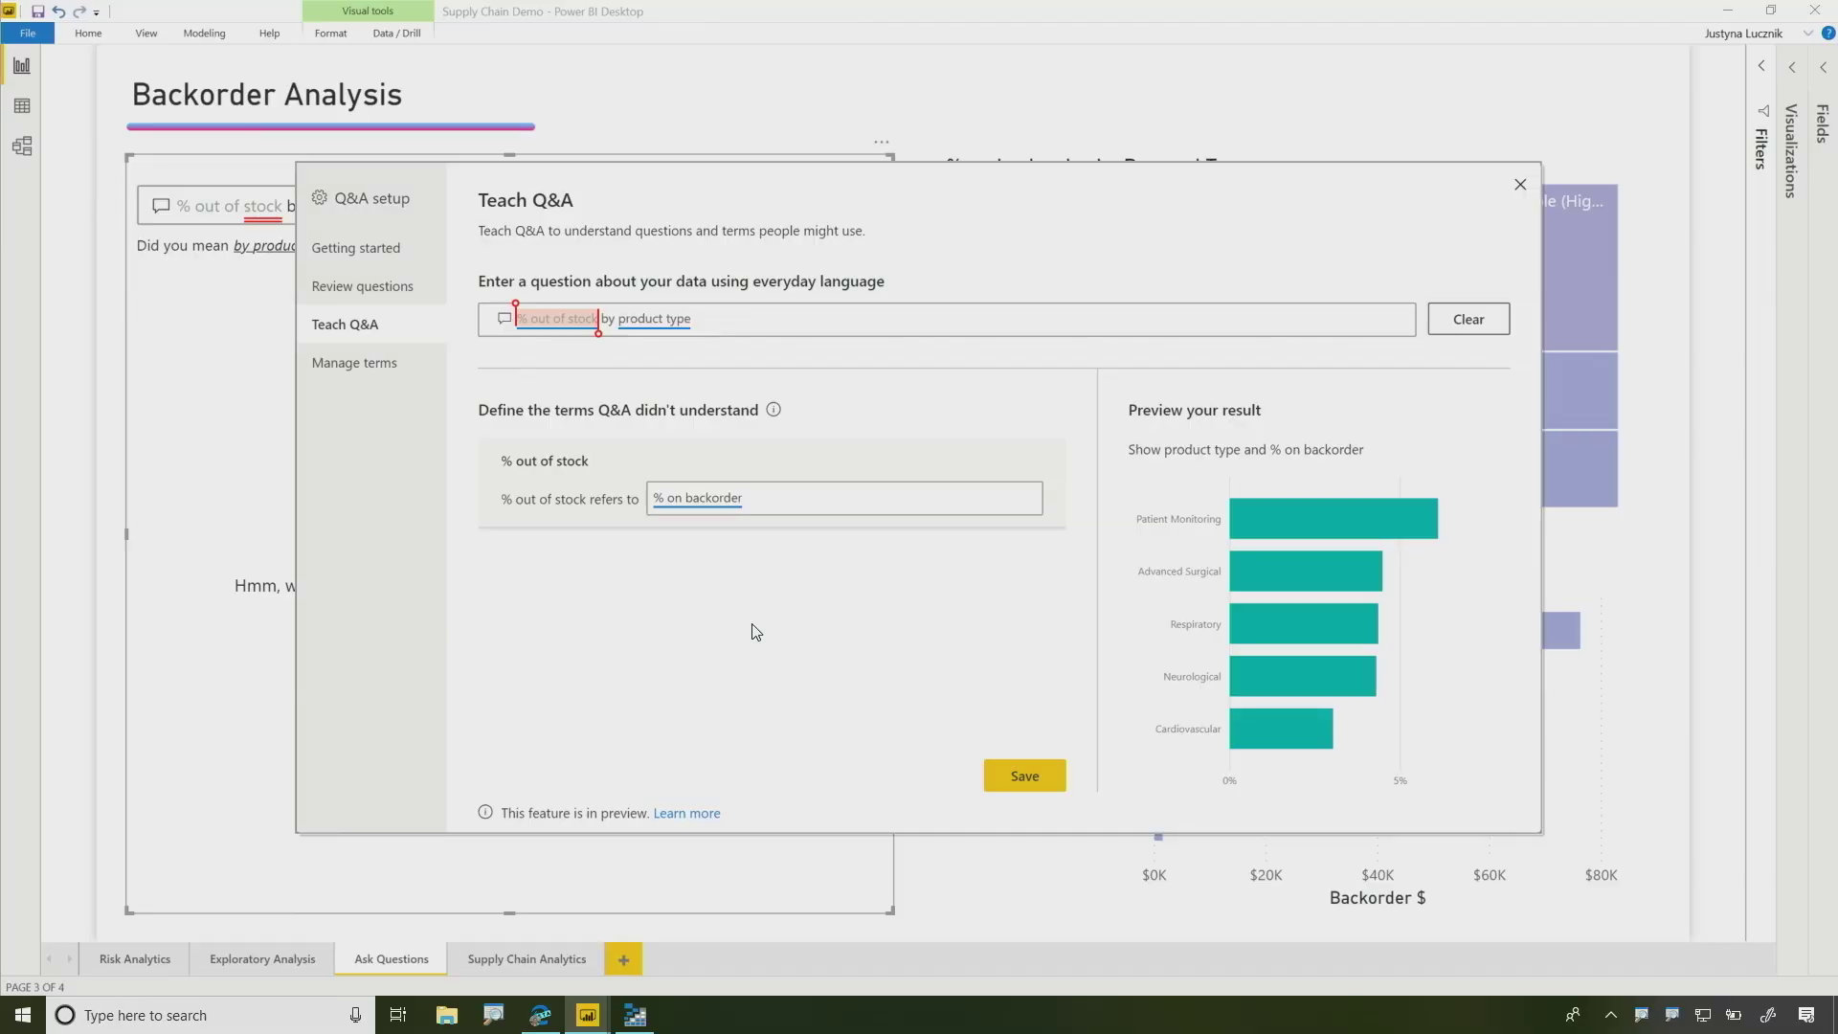
pyautogui.click(363, 283)
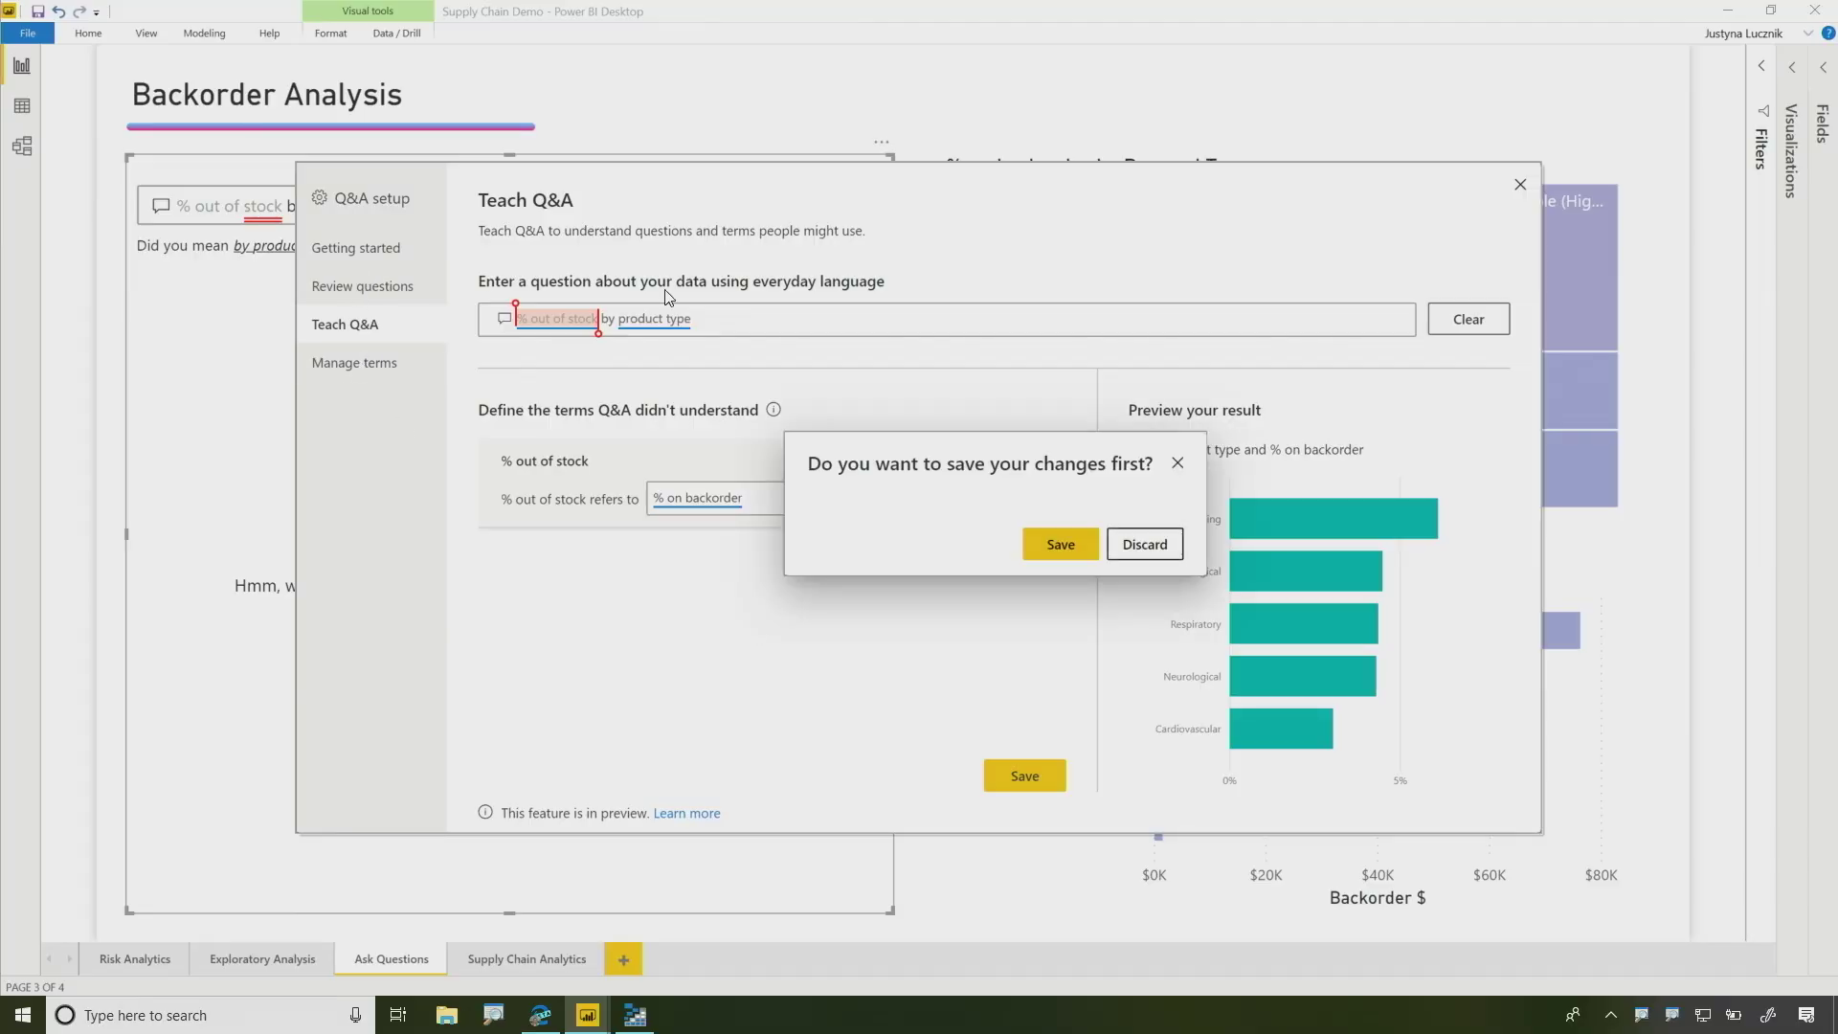
# Save the '% out of stock' term definition at the save-changes prompt.
pyautogui.click(1141, 546)
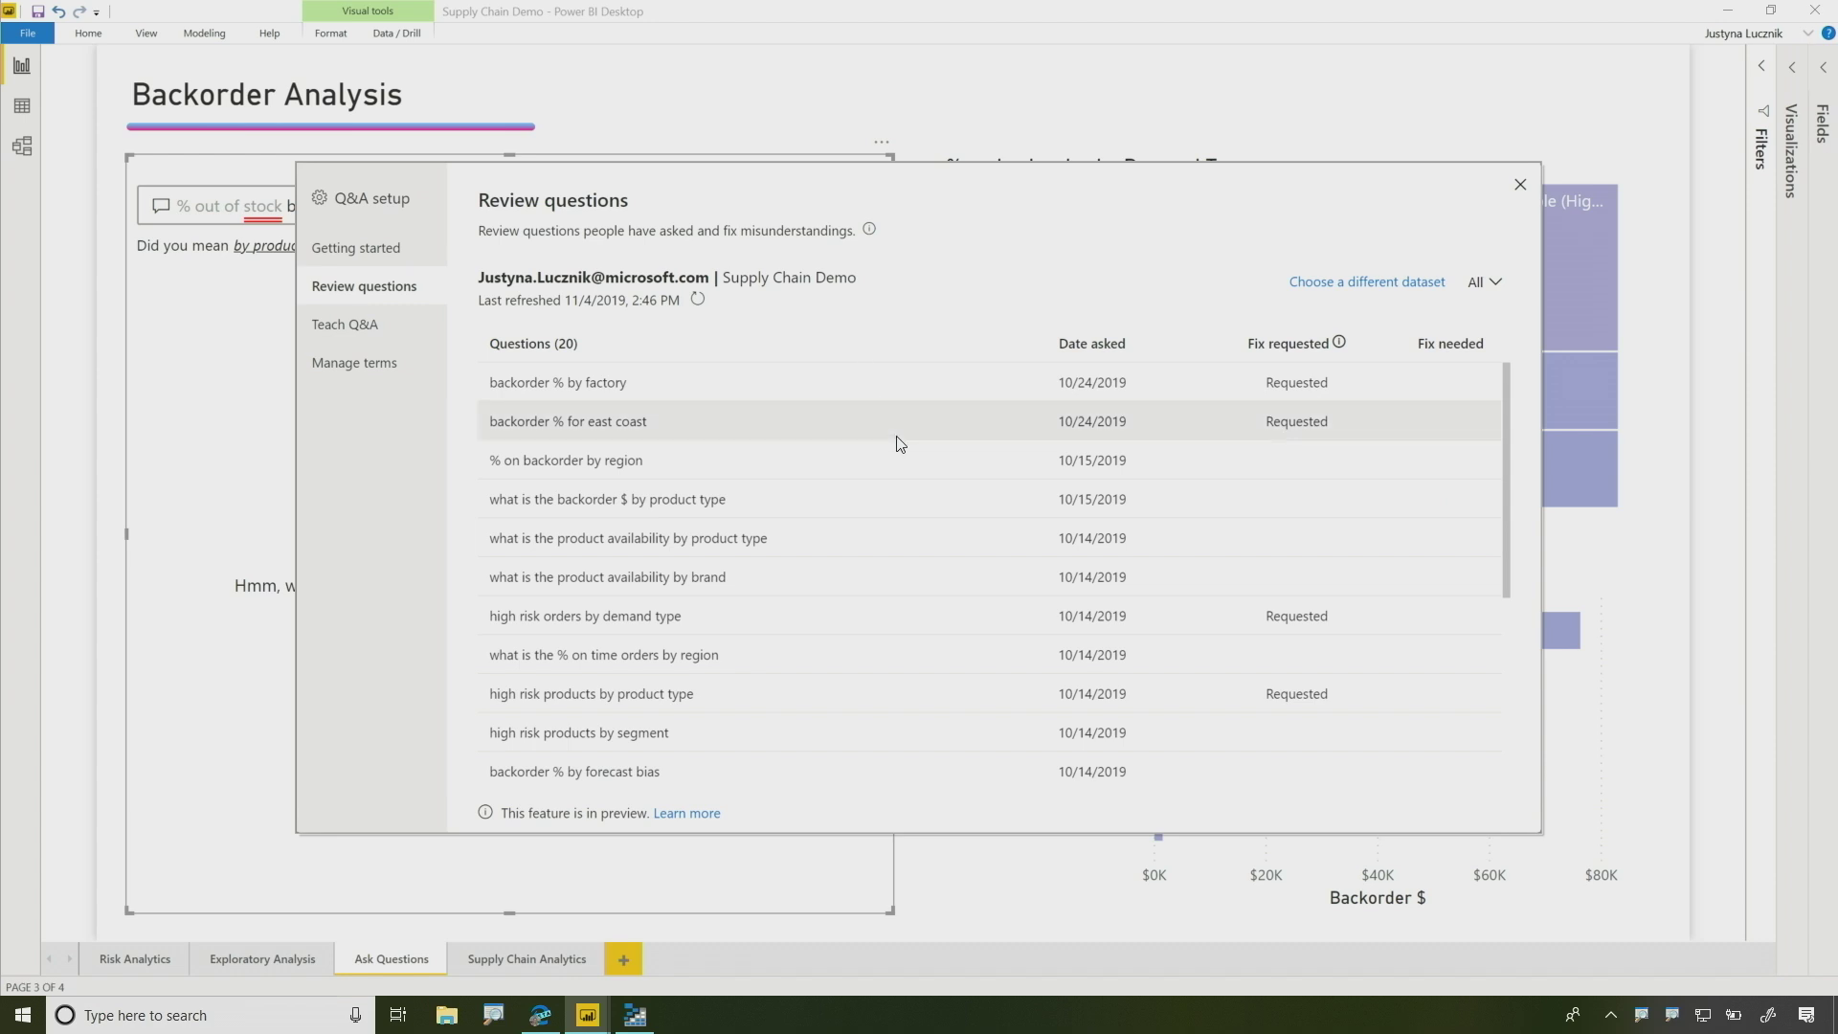